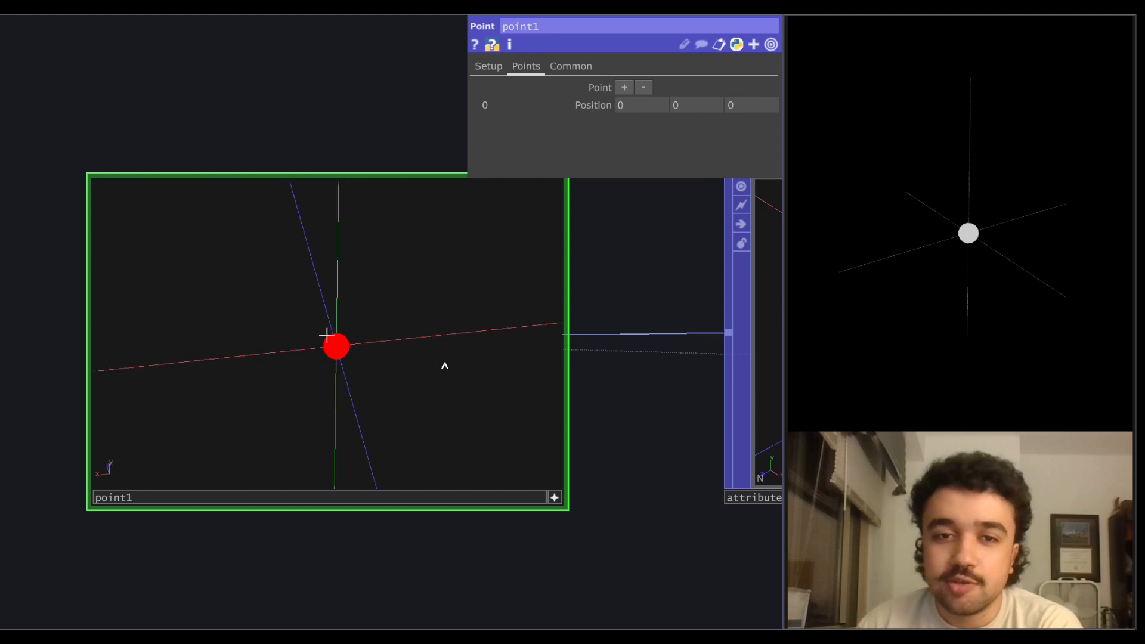
Examine point1, the parameters of attribute1, and the sin and cos LFOs that feed its normal.
{"action": "left_click_drag", "start_coordinate": [336, 363], "coordinate": [389, 357]}
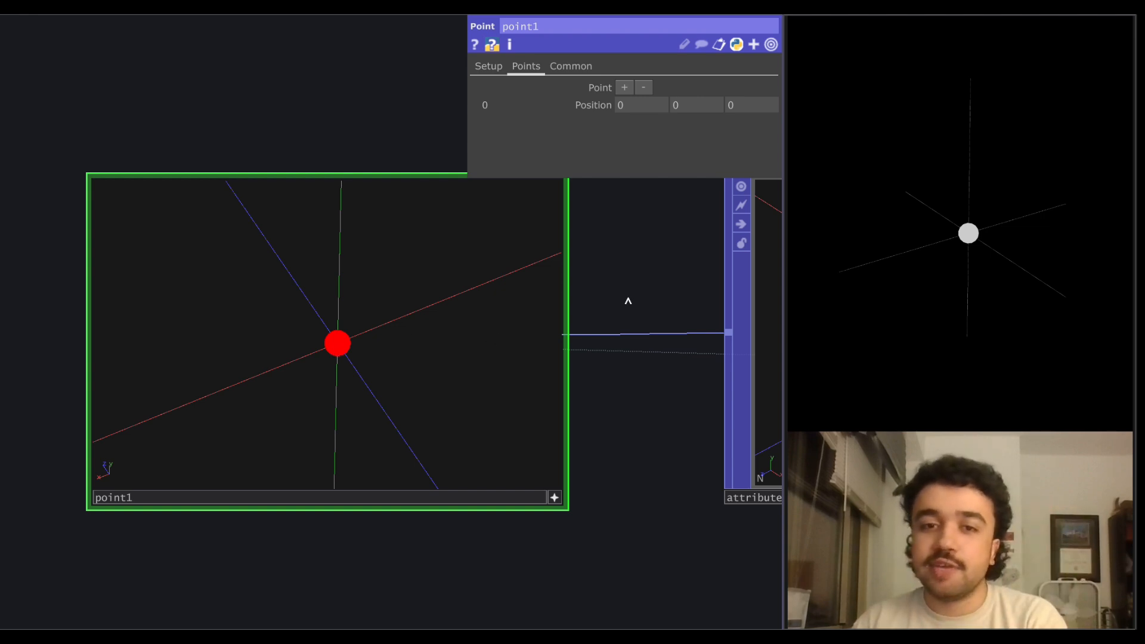
{"action": "scroll", "coordinate": [655, 272], "scroll_direction": "down", "scroll_amount": 5}
{"action": "left_click_drag", "start_coordinate": [604, 292], "coordinate": [115, 395]}
{"action": "left_click", "coordinate": [327, 400]}
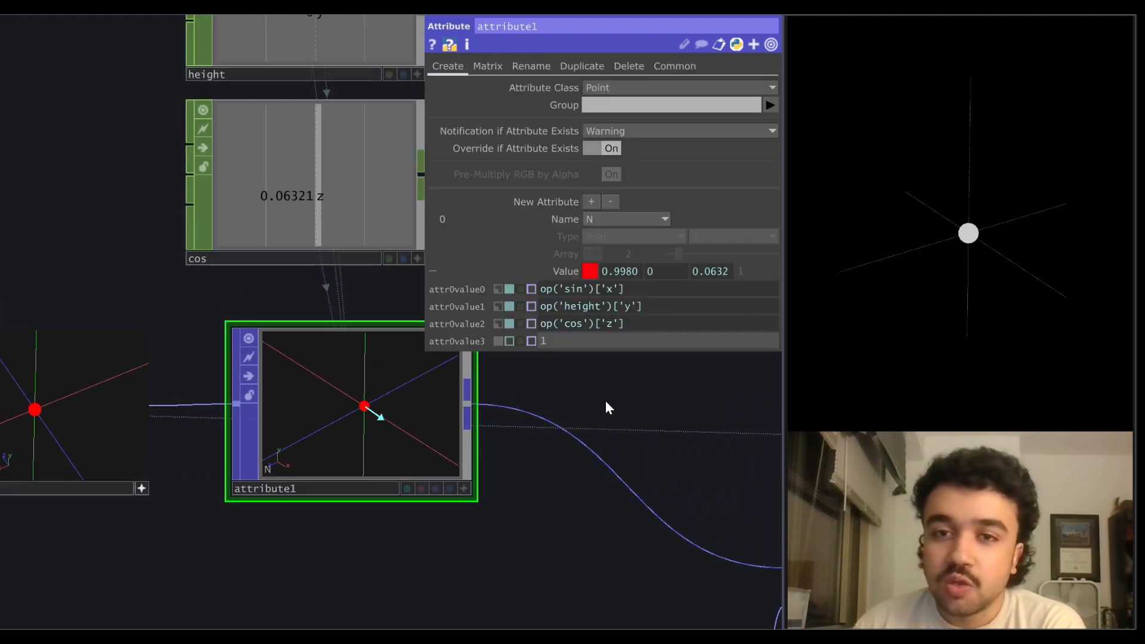
{"action": "left_click_drag", "start_coordinate": [120, 238], "coordinate": [122, 335]}
{"action": "scroll", "coordinate": [99, 293], "scroll_direction": "down", "scroll_amount": 2}
{"action": "left_click", "coordinate": [262, 110]}
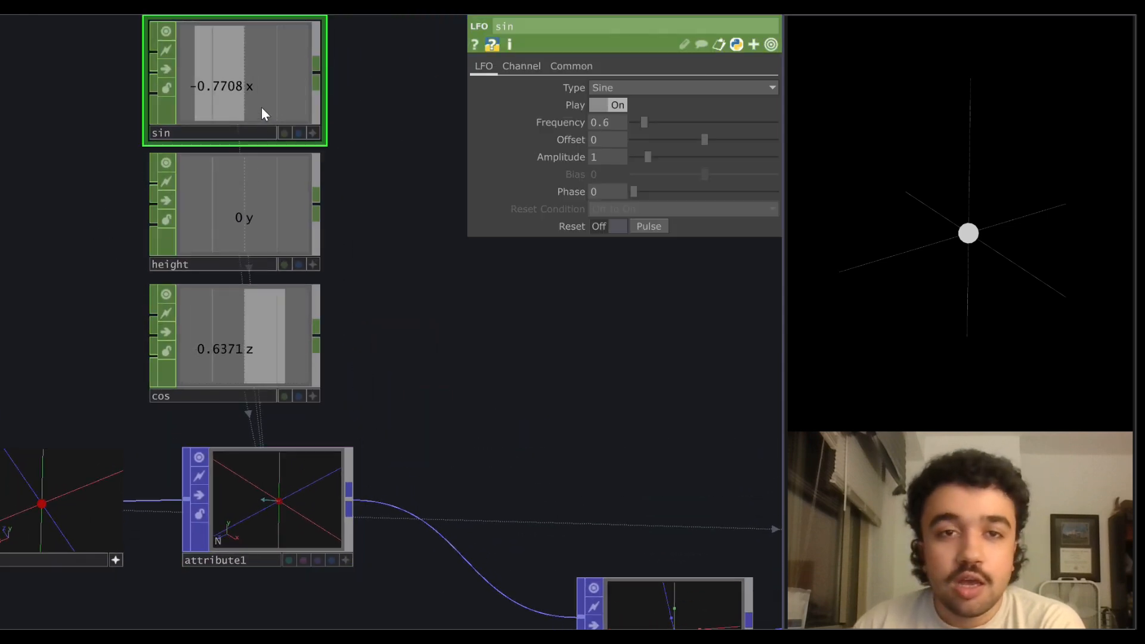
{"action": "left_click_drag", "start_coordinate": [353, 121], "coordinate": [375, 157]}
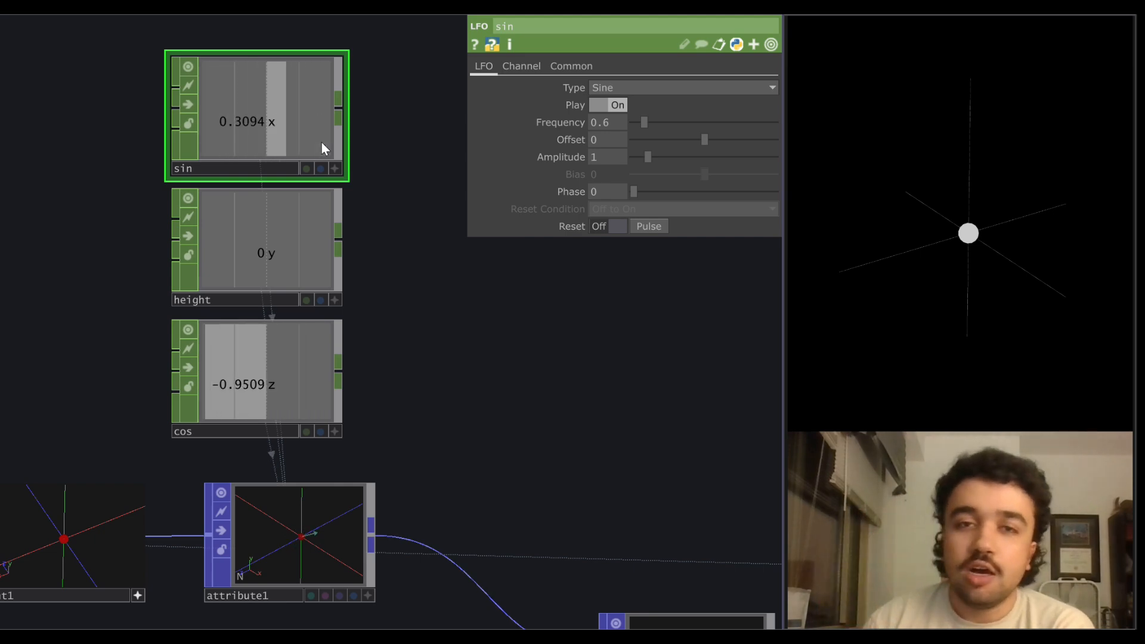
{"action": "left_click", "coordinate": [298, 339]}
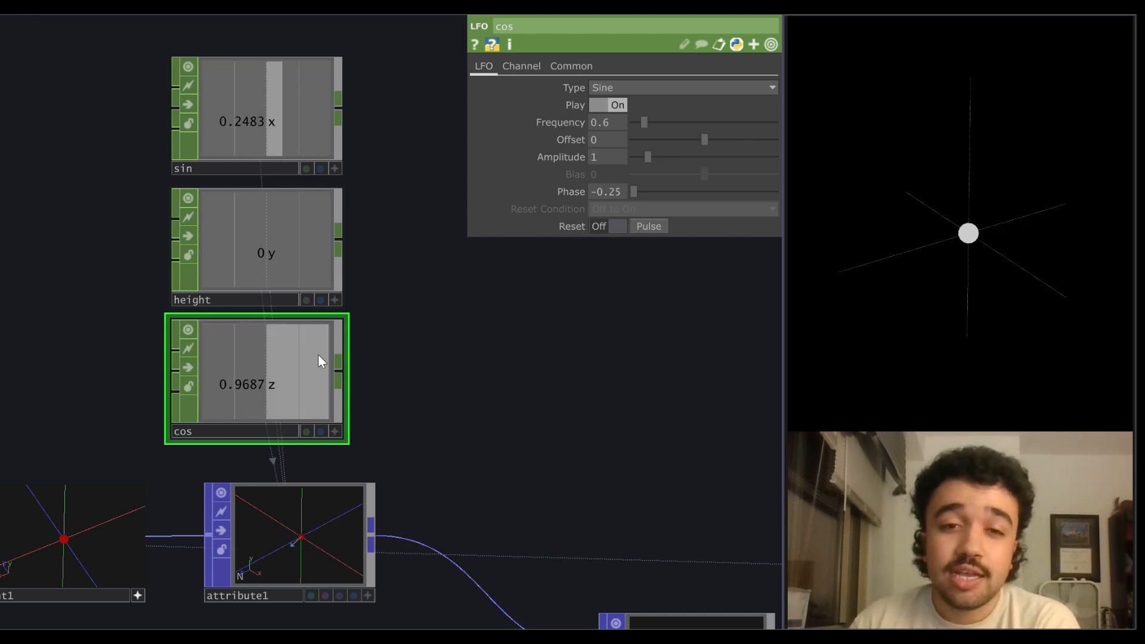
{"action": "left_click_drag", "start_coordinate": [400, 386], "coordinate": [397, 324]}
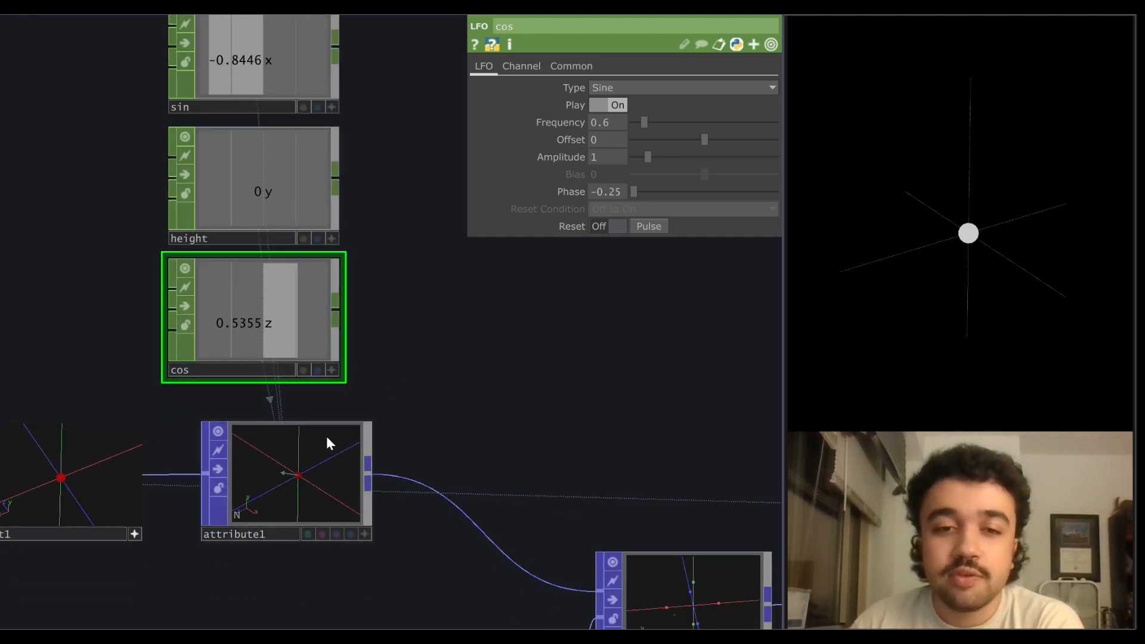
Examine the rotating N vector in the attribute1 viewer and follow its output to ray1.
{"action": "scroll", "coordinate": [324, 458], "scroll_direction": "up", "scroll_amount": 2}
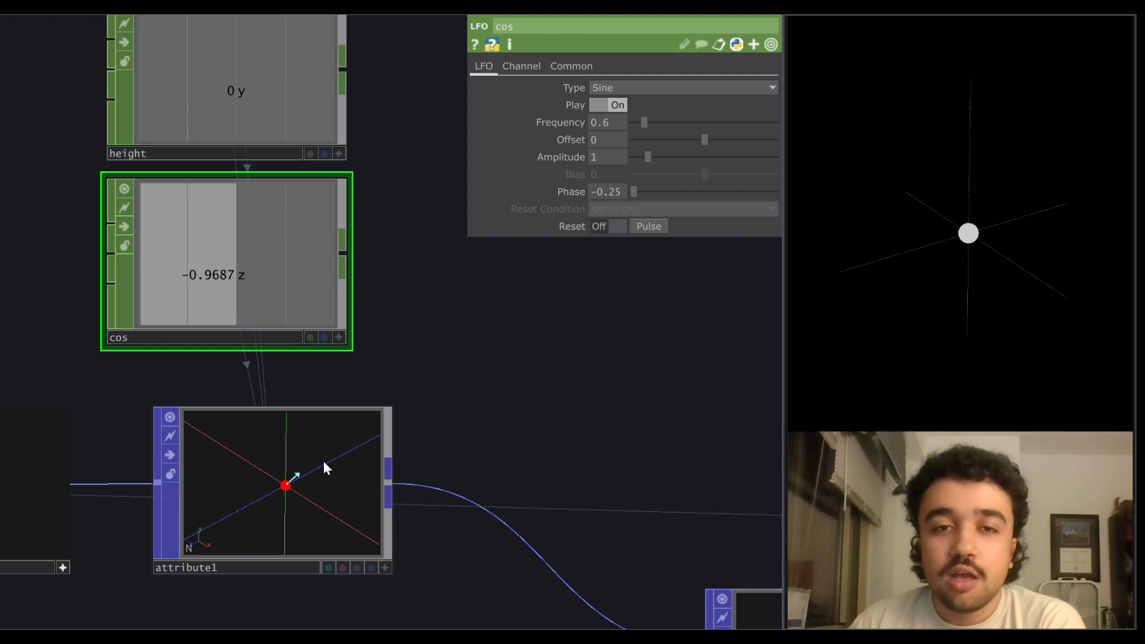
{"action": "left_click", "coordinate": [340, 154]}
{"action": "left_click", "coordinate": [343, 158]}
{"action": "left_click_drag", "start_coordinate": [463, 368], "coordinate": [469, 315]}
{"action": "scroll", "coordinate": [370, 482], "scroll_direction": "up", "scroll_amount": 3}
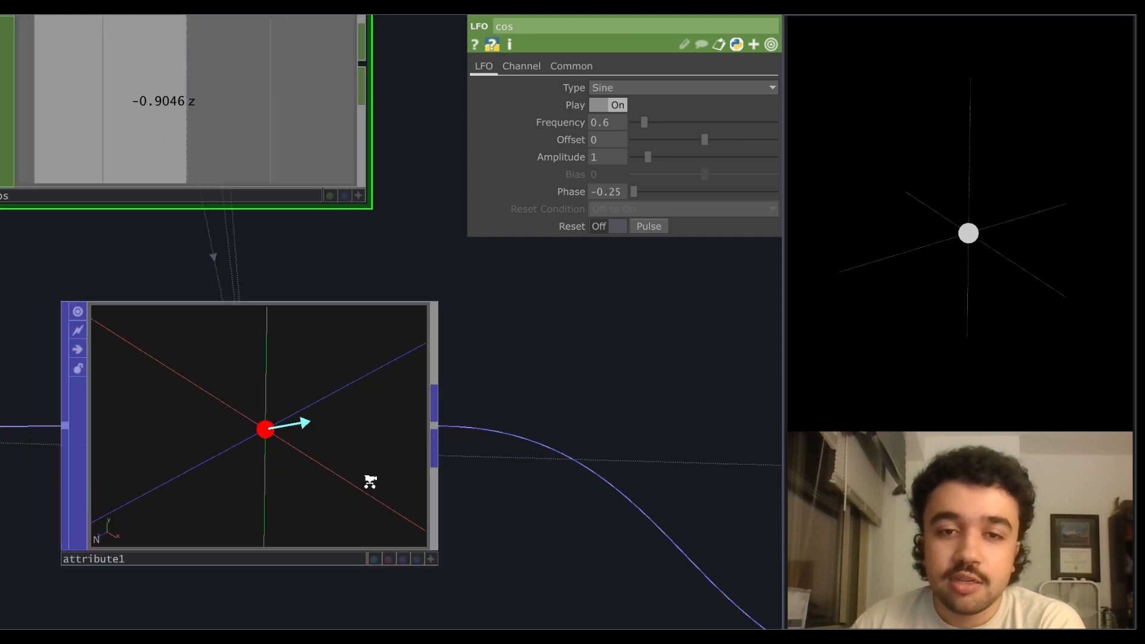
{"action": "scroll", "coordinate": [405, 528], "scroll_direction": "down", "scroll_amount": 1}
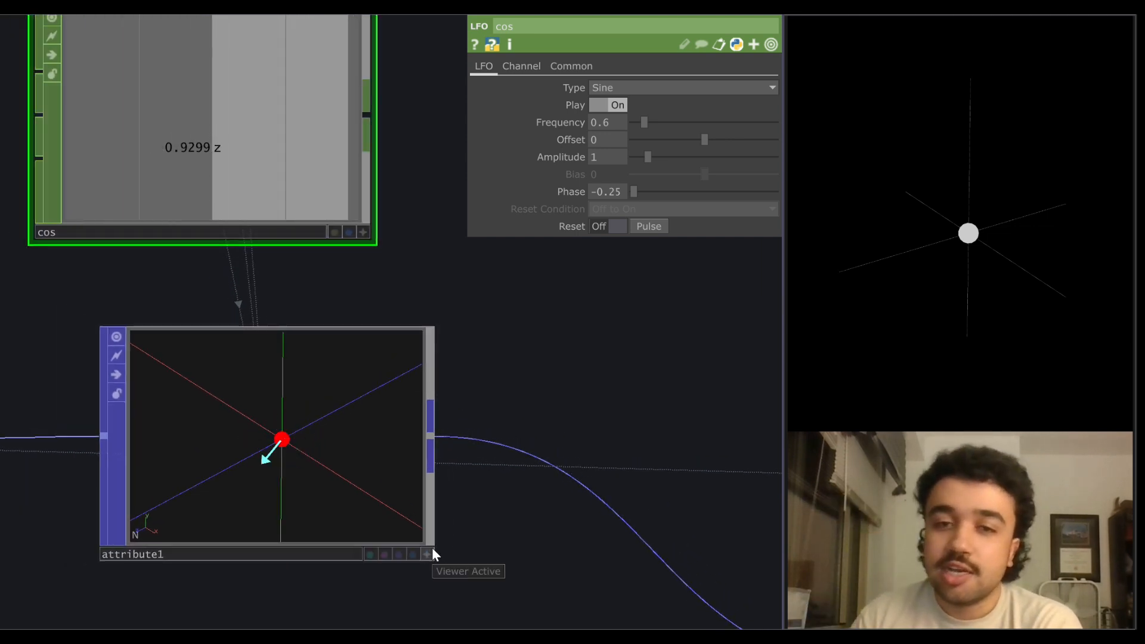
{"action": "scroll", "coordinate": [567, 346], "scroll_direction": "down", "scroll_amount": 1}
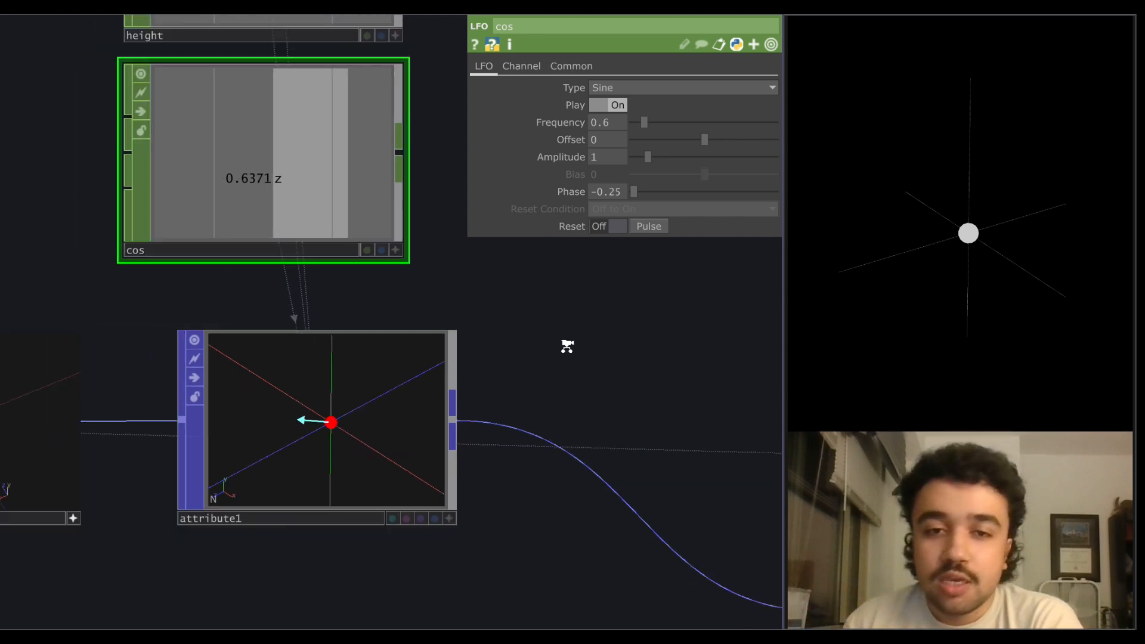
{"action": "scroll", "coordinate": [346, 442], "scroll_direction": "up", "scroll_amount": 2}
{"action": "scroll", "coordinate": [265, 382], "scroll_direction": "up", "scroll_amount": 2}
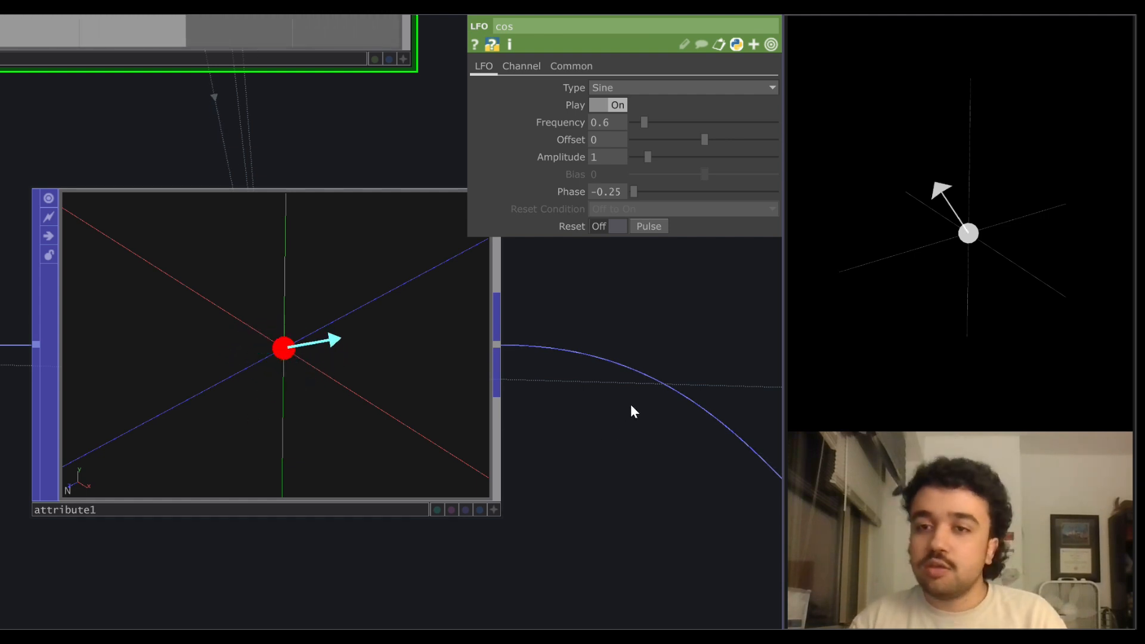
{"action": "scroll", "coordinate": [549, 379], "scroll_direction": "down", "scroll_amount": 2}
{"action": "scroll", "coordinate": [549, 380], "scroll_direction": "down", "scroll_amount": 2}
{"action": "left_click_drag", "start_coordinate": [549, 378], "coordinate": [211, 248]}
{"action": "scroll", "coordinate": [475, 442], "scroll_direction": "up", "scroll_amount": 2}
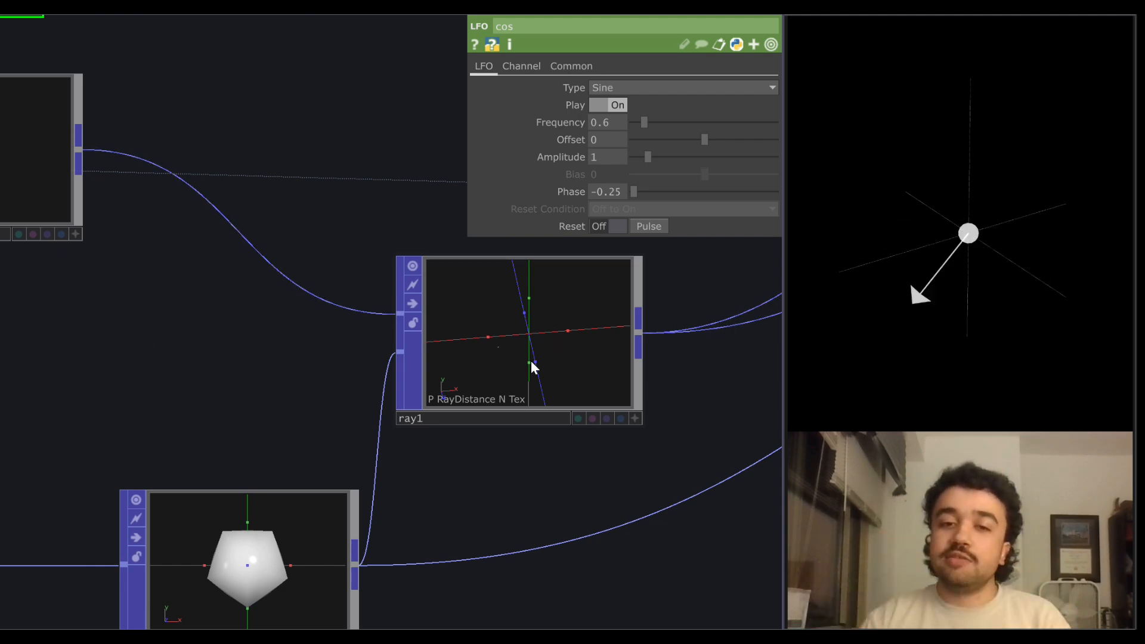
Set the frequency of sphere1 to 5.
{"action": "scroll", "coordinate": [212, 414], "scroll_direction": "down", "scroll_amount": 2}
{"action": "left_click_drag", "start_coordinate": [212, 414], "coordinate": [443, 334]}
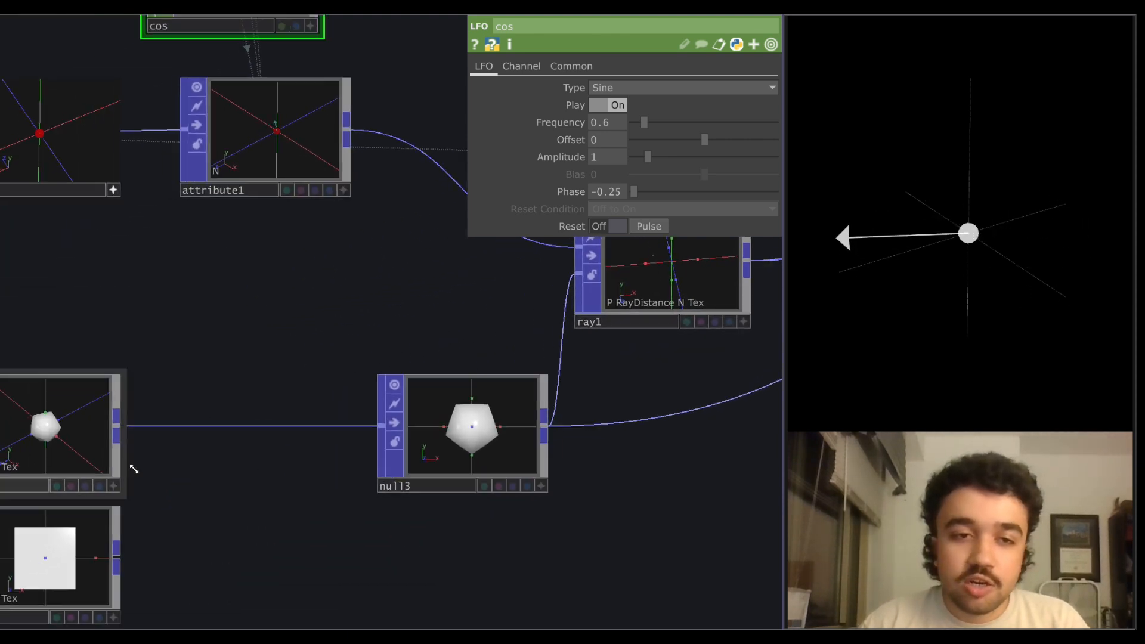
{"action": "left_click", "coordinate": [98, 456]}
{"action": "scroll", "coordinate": [179, 405], "scroll_direction": "up", "scroll_amount": 2}
{"action": "left_click_drag", "start_coordinate": [220, 377], "coordinate": [404, 294]}
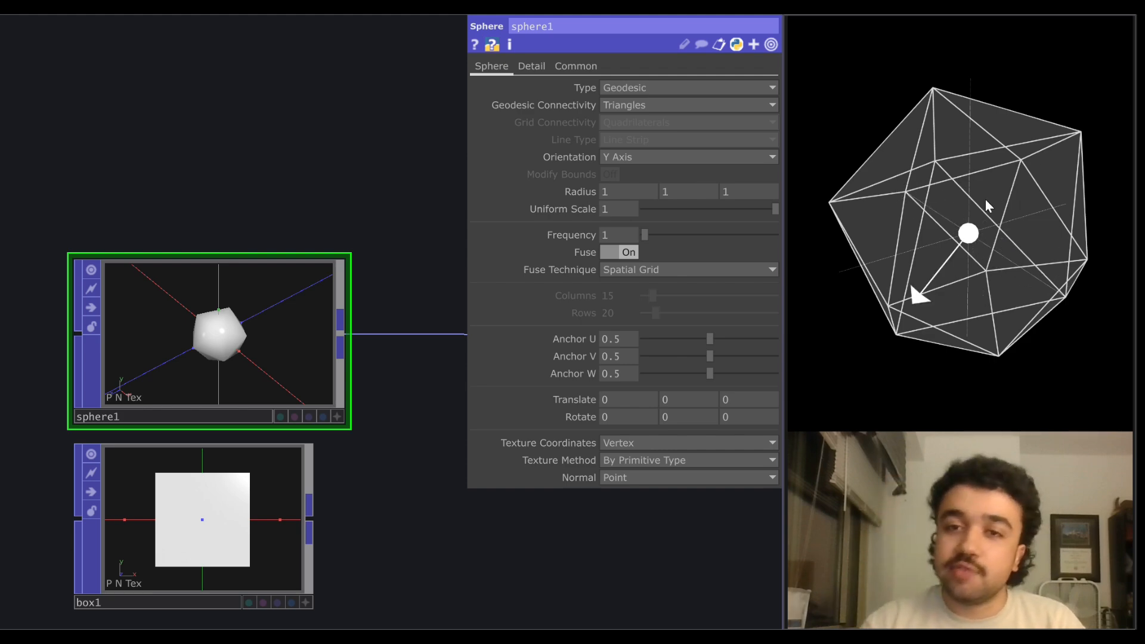
{"action": "left_click_drag", "start_coordinate": [647, 233], "coordinate": [663, 233]}
Examine the parameters of ray1, which casts rays along N onto the sphere geometry.
{"action": "scroll", "coordinate": [132, 378], "scroll_direction": "down", "scroll_amount": 5}
{"action": "mouse_move", "coordinate": [227, 354]}
{"action": "left_mouse_down"}
{"action": "mouse_move", "coordinate": [110, 378]}
{"action": "mouse_move", "coordinate": [216, 351]}
{"action": "left_mouse_up"}
{"action": "scroll", "coordinate": [179, 355], "scroll_direction": "right", "scroll_amount": 5}
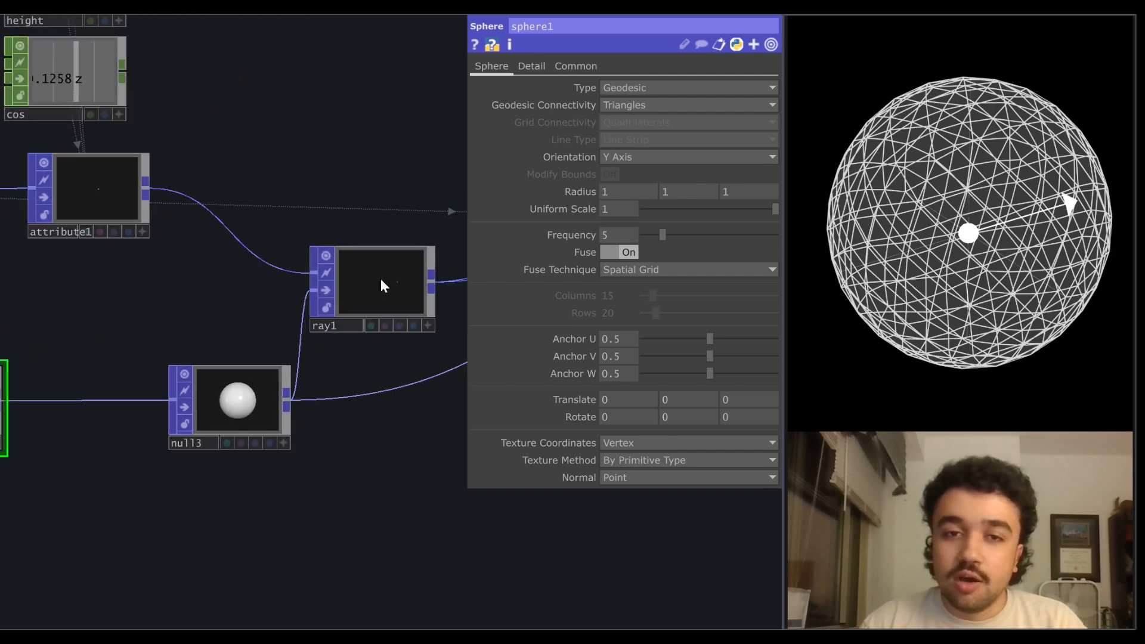
{"action": "left_click", "coordinate": [387, 300]}
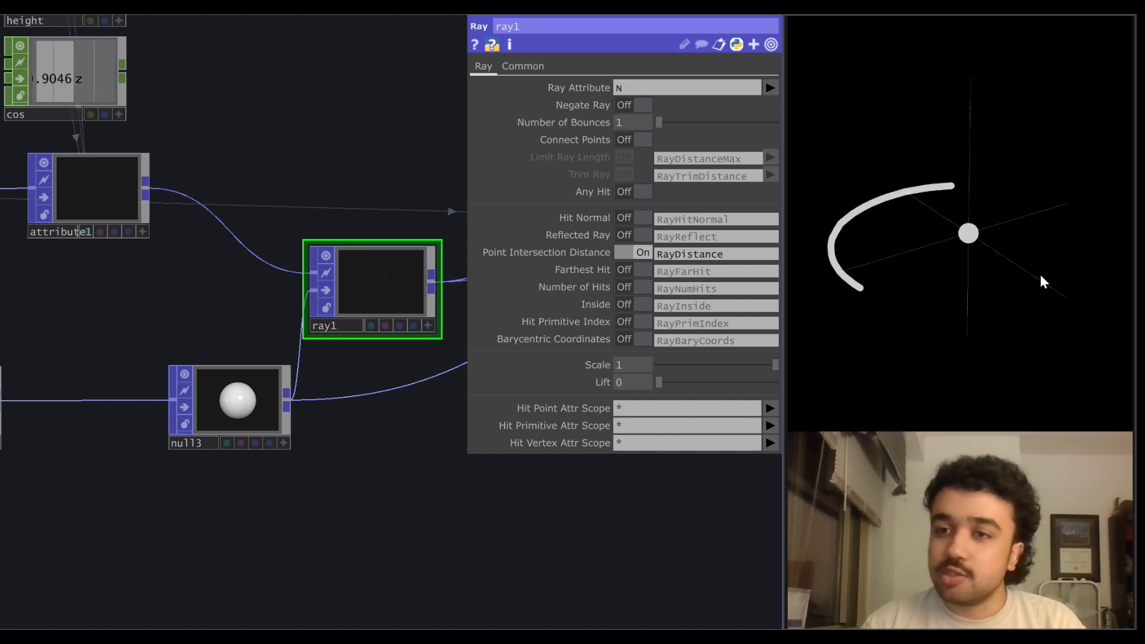
{"action": "scroll", "coordinate": [340, 401], "scroll_direction": "down", "scroll_amount": 5}
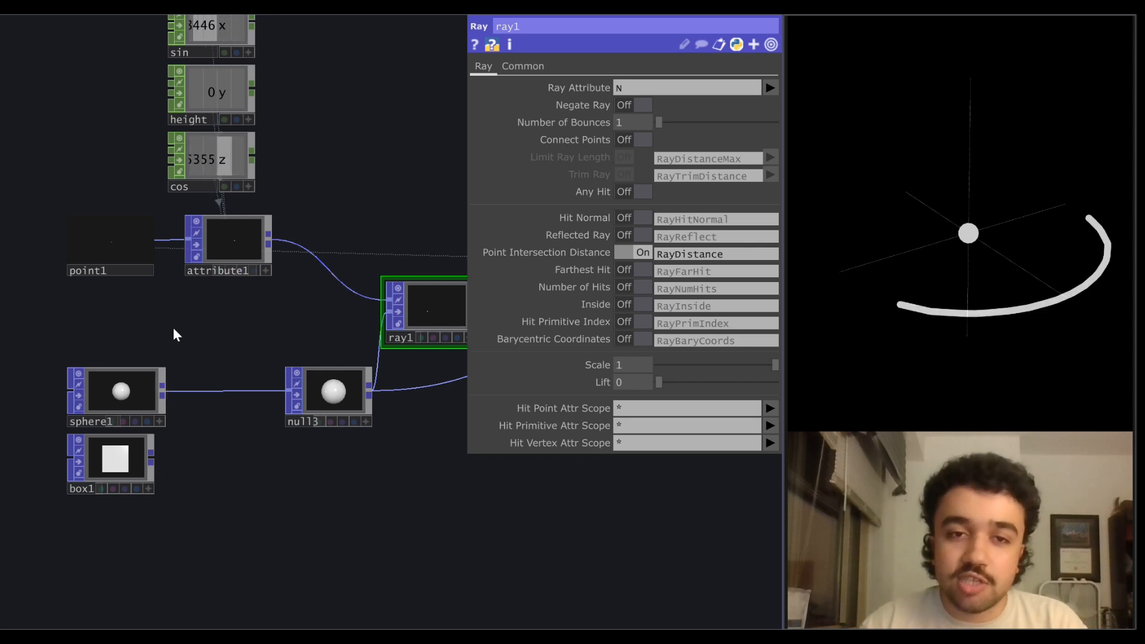
Set sphere1's frequency to 1, then switch its type to Grid with 3 columns.
{"action": "left_click", "coordinate": [159, 372]}
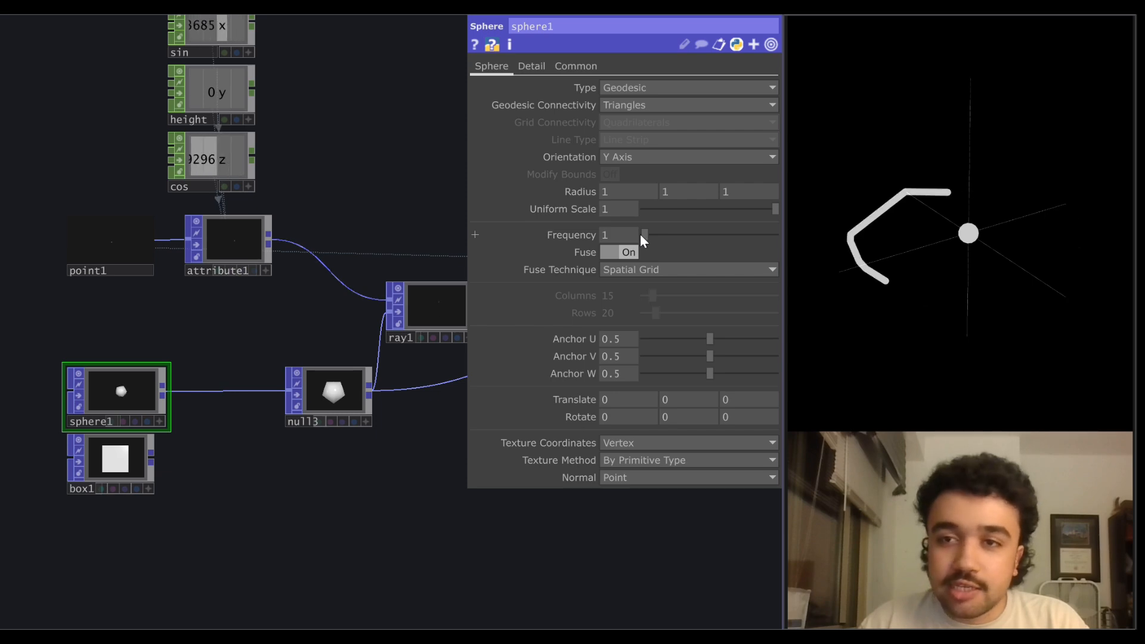
{"action": "scroll", "coordinate": [120, 396], "scroll_direction": "up", "scroll_amount": 4}
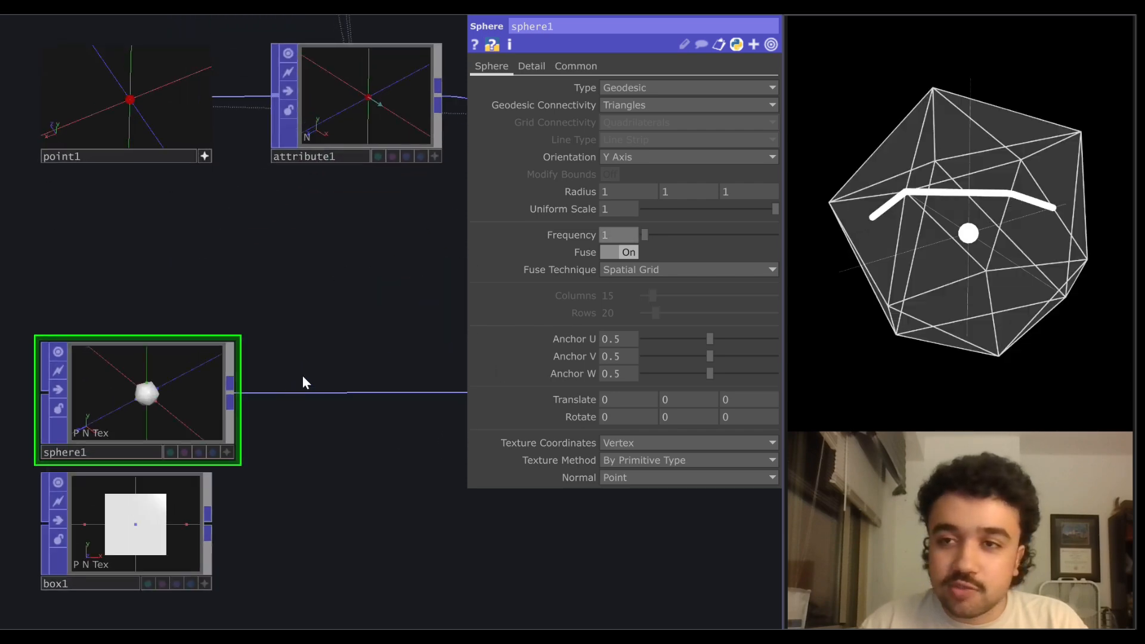
{"action": "left_click_drag", "start_coordinate": [390, 375], "coordinate": [289, 372]}
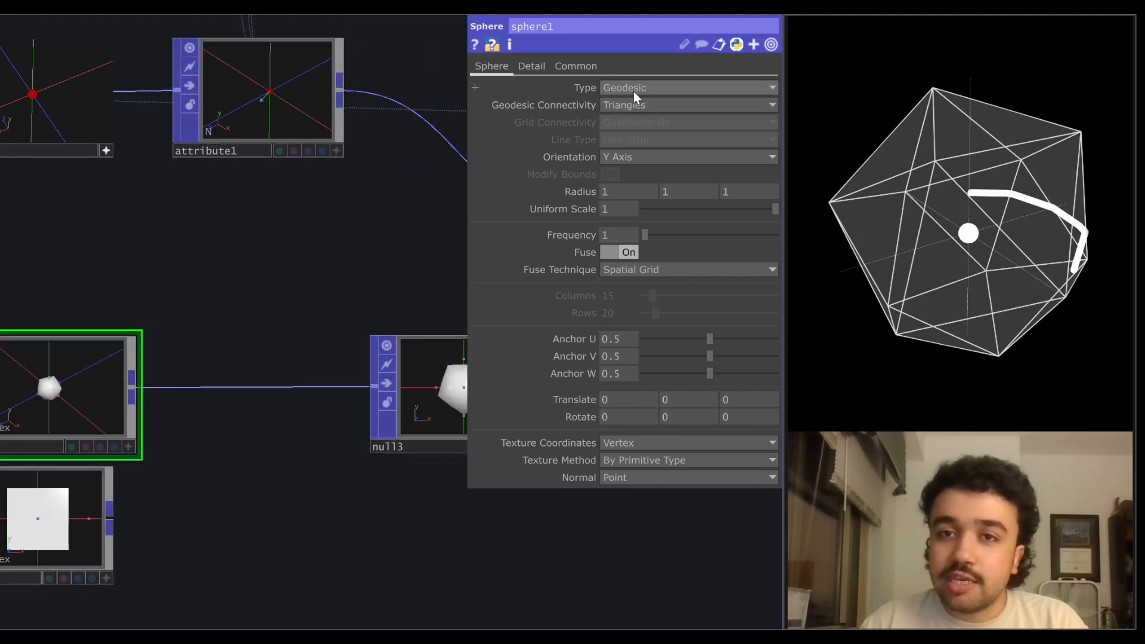
{"action": "left_click", "coordinate": [632, 121]}
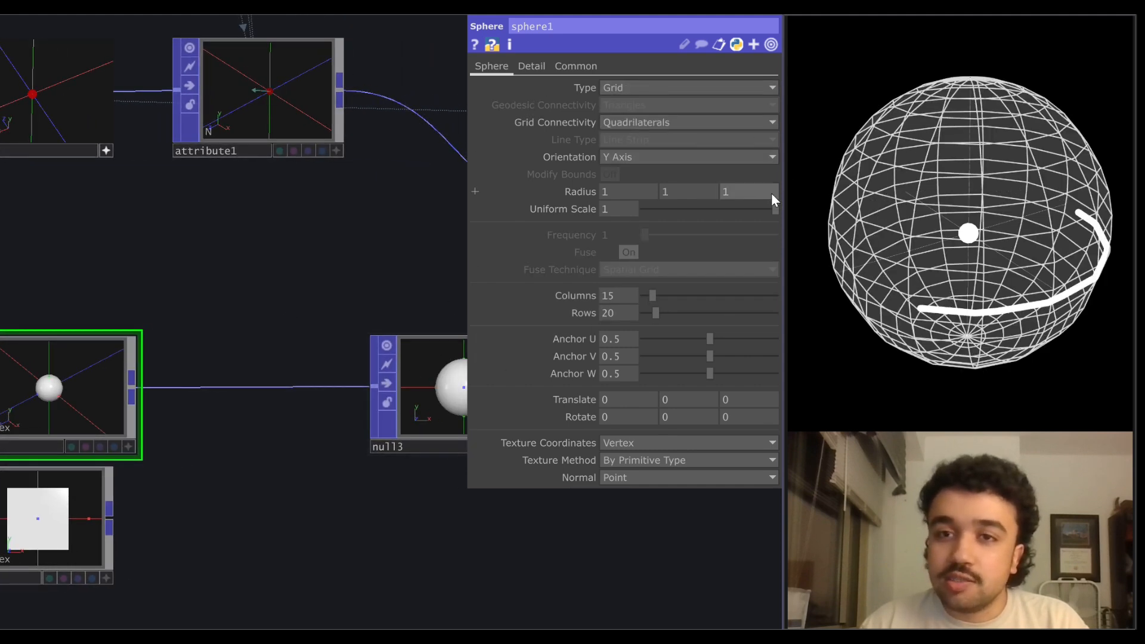
{"action": "left_click_drag", "start_coordinate": [651, 297], "coordinate": [641, 300]}
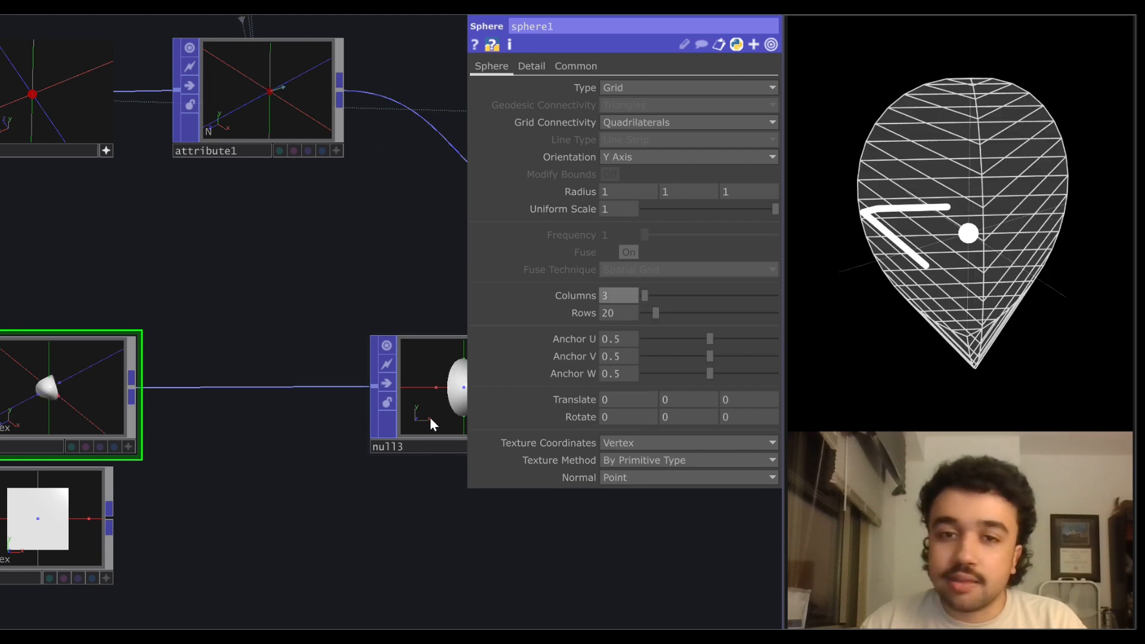
Set the amplitude of the height LFO to 0.5.
{"action": "scroll", "coordinate": [300, 330], "scroll_direction": "down", "scroll_amount": 2}
{"action": "left_click_drag", "start_coordinate": [213, 261], "coordinate": [213, 309]}
{"action": "left_click_drag", "start_coordinate": [373, 135], "coordinate": [380, 203]}
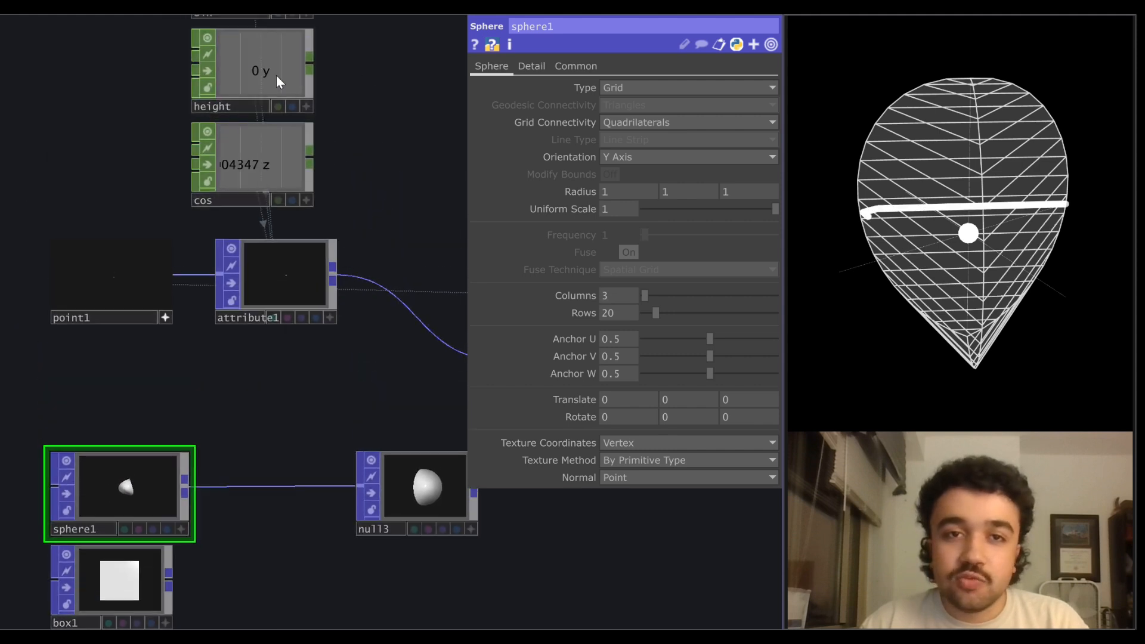
{"action": "left_click", "coordinate": [277, 75]}
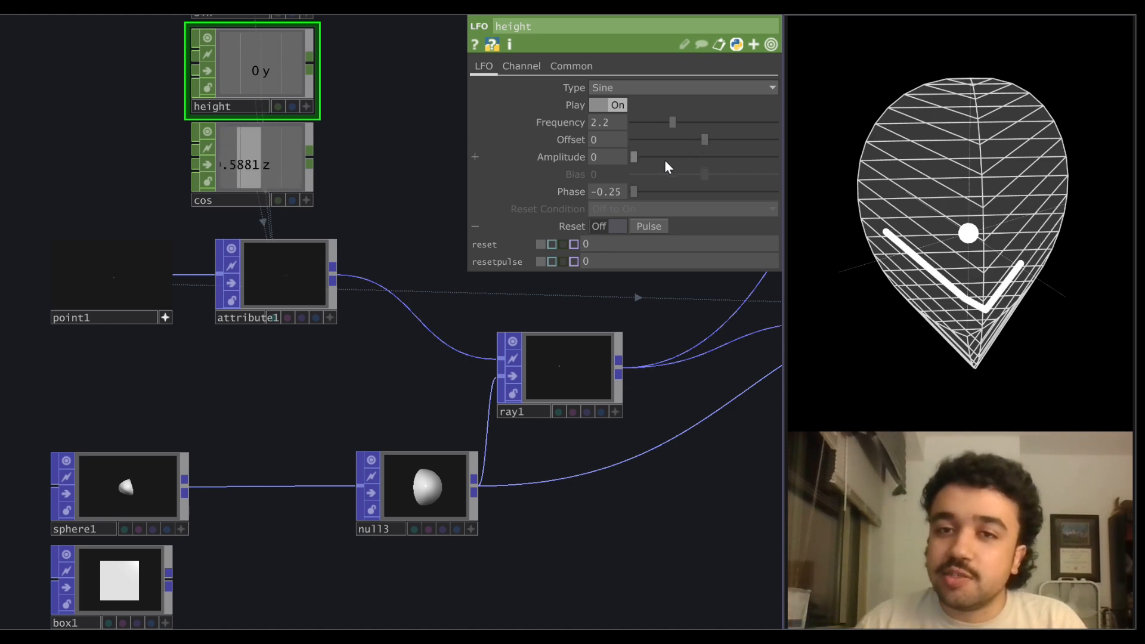
{"action": "middle_click_drag", "start_coordinate": [610, 157], "coordinate": [616, 128]}
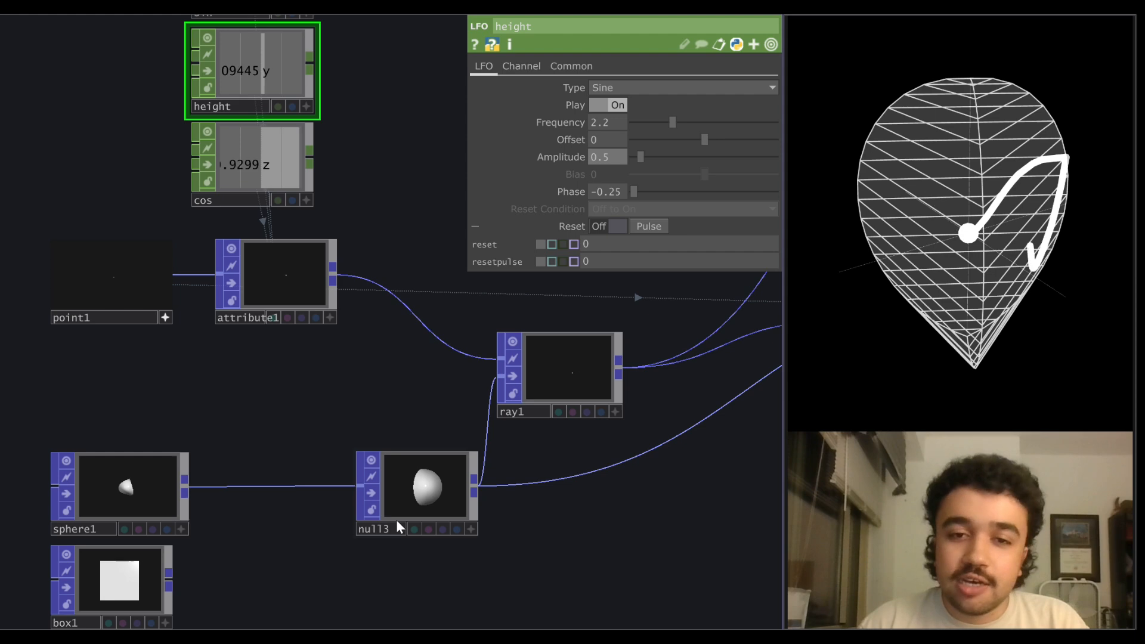
Set the columns of sphere1 to 15.
{"action": "left_click", "coordinate": [117, 486]}
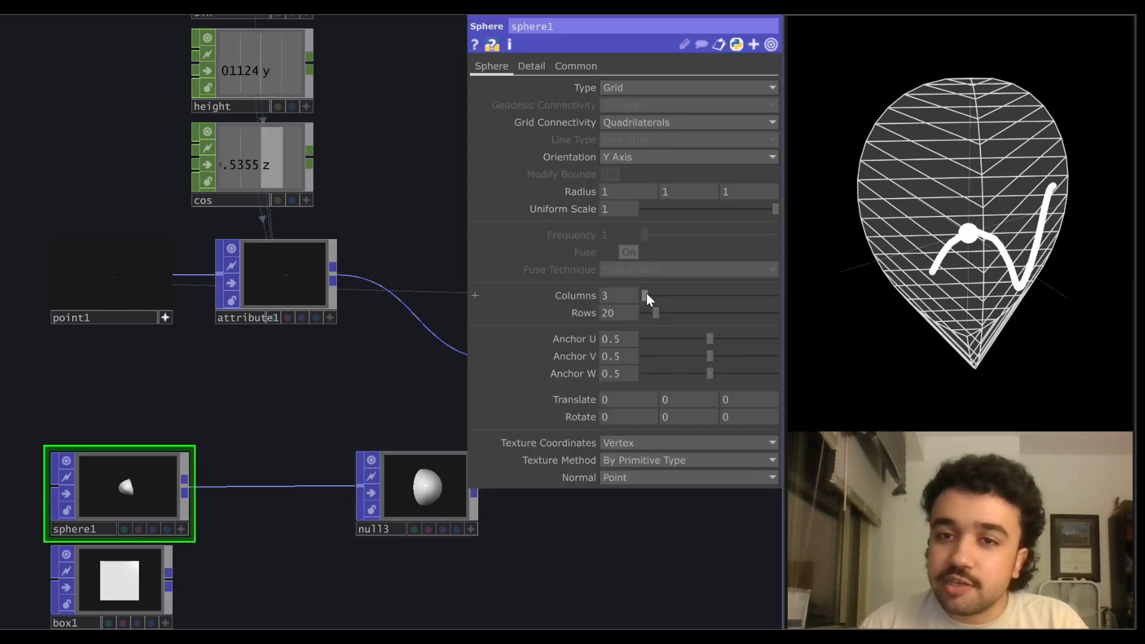
{"action": "left_click_drag", "start_coordinate": [647, 295], "coordinate": [655, 294]}
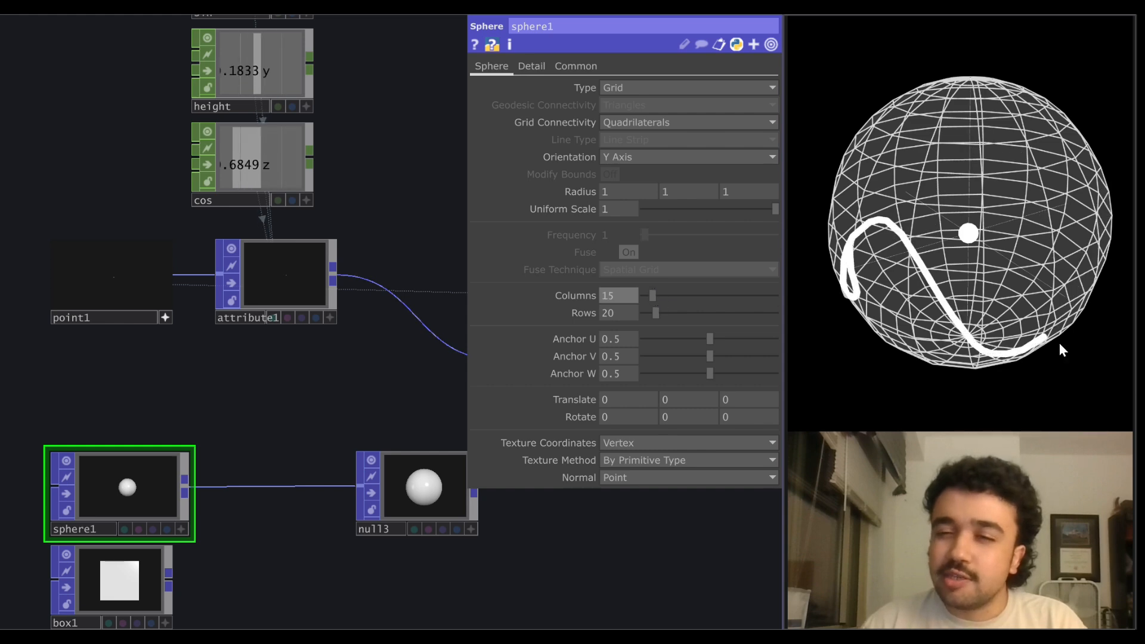
Connect box1 to the input of null3 in place of sphere1.
{"action": "scroll", "coordinate": [351, 244], "scroll_direction": "down", "scroll_amount": 2}
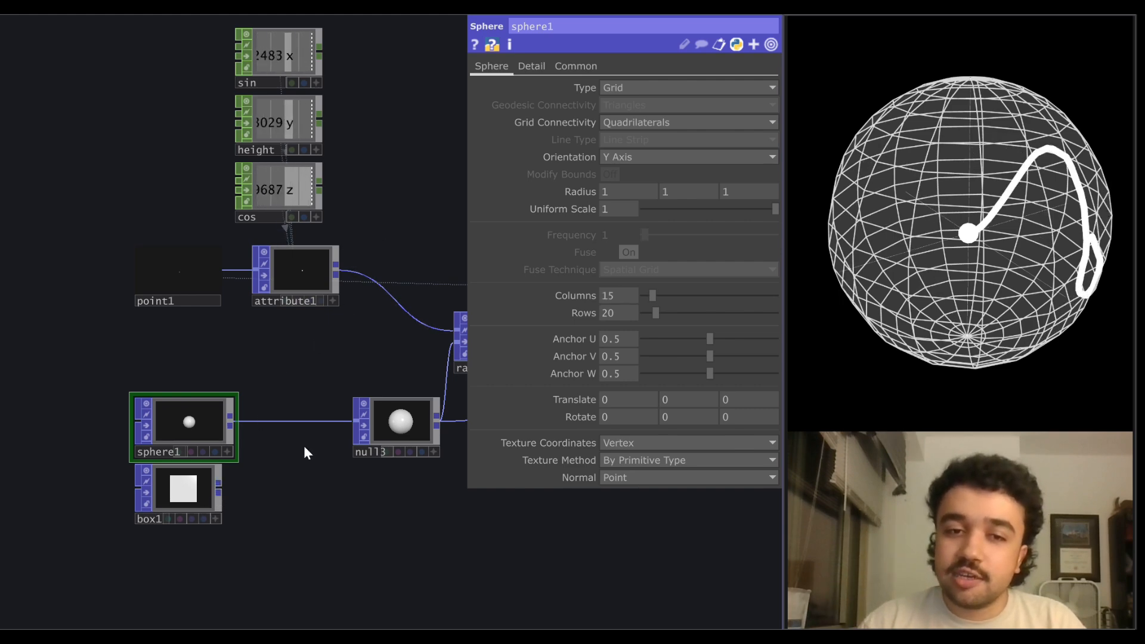
{"action": "left_click_drag", "start_coordinate": [219, 489], "coordinate": [354, 422]}
{"action": "left_click_drag", "start_coordinate": [347, 521], "coordinate": [308, 523]}
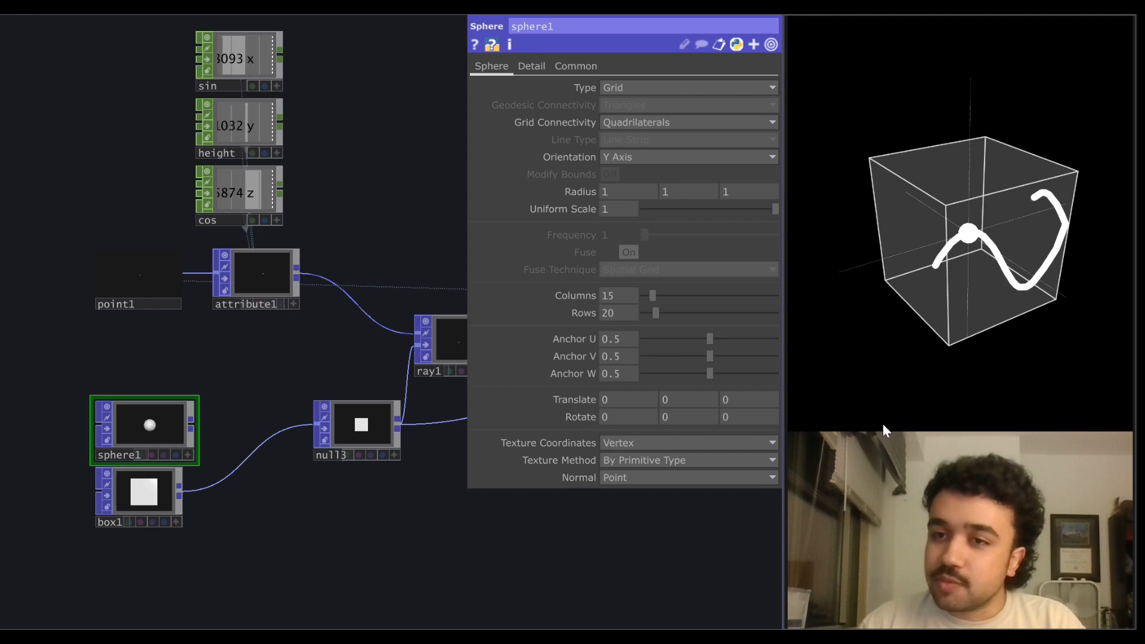
Add a second point to point1 and set its Y position to 0.3.
{"action": "left_click_drag", "start_coordinate": [316, 259], "coordinate": [122, 287]}
{"action": "left_click_drag", "start_coordinate": [6, 334], "coordinate": [179, 348]}
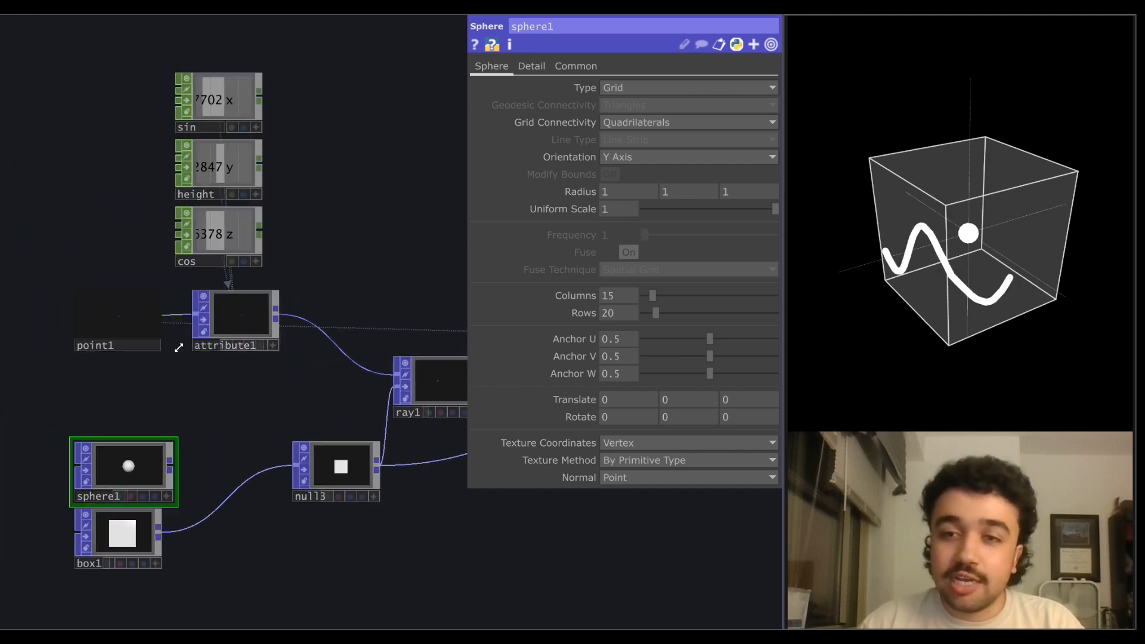
{"action": "scroll", "coordinate": [166, 349], "scroll_direction": "up", "scroll_amount": 3}
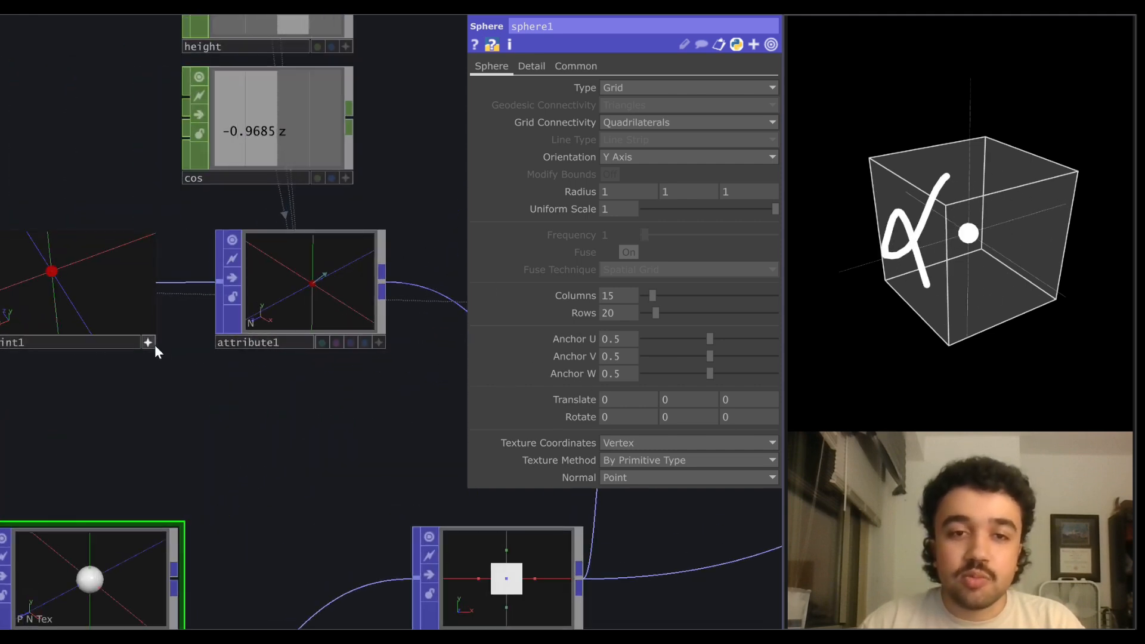
{"action": "left_click", "coordinate": [113, 313]}
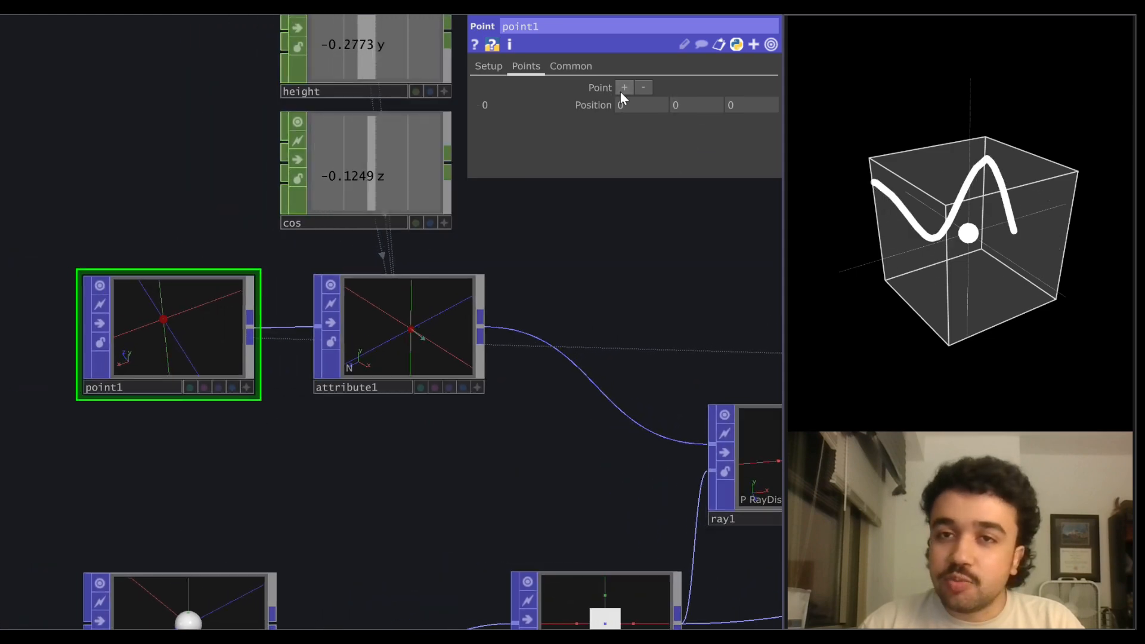
{"action": "left_click", "coordinate": [624, 87]}
{"action": "middle_click", "coordinate": [689, 123]}
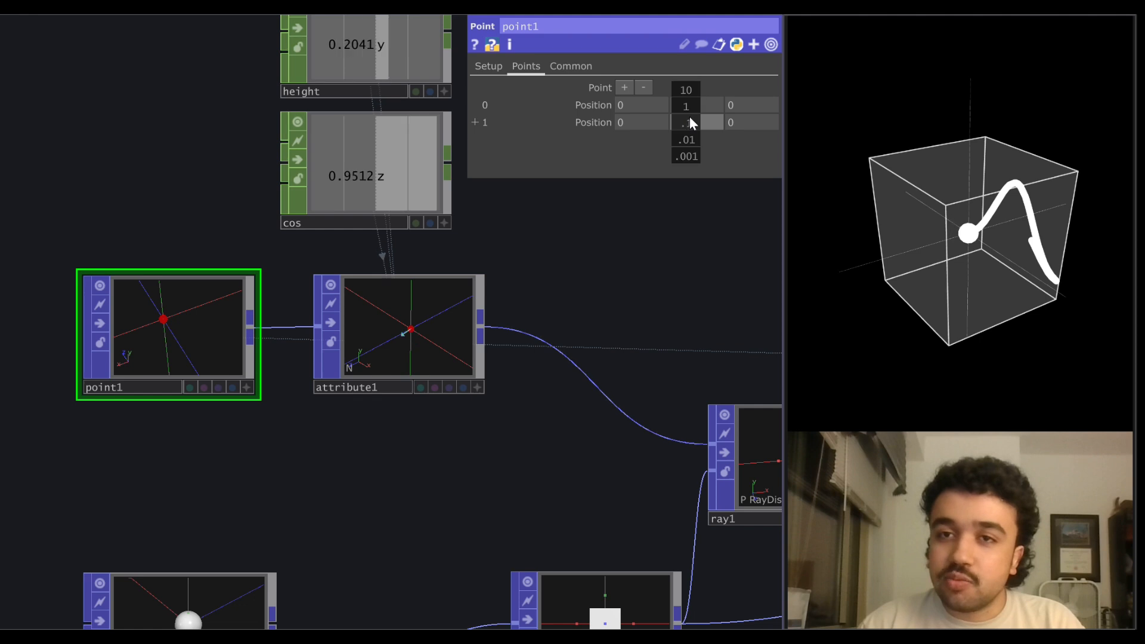
{"action": "middle_click_drag", "start_coordinate": [690, 122], "coordinate": [716, 124]}
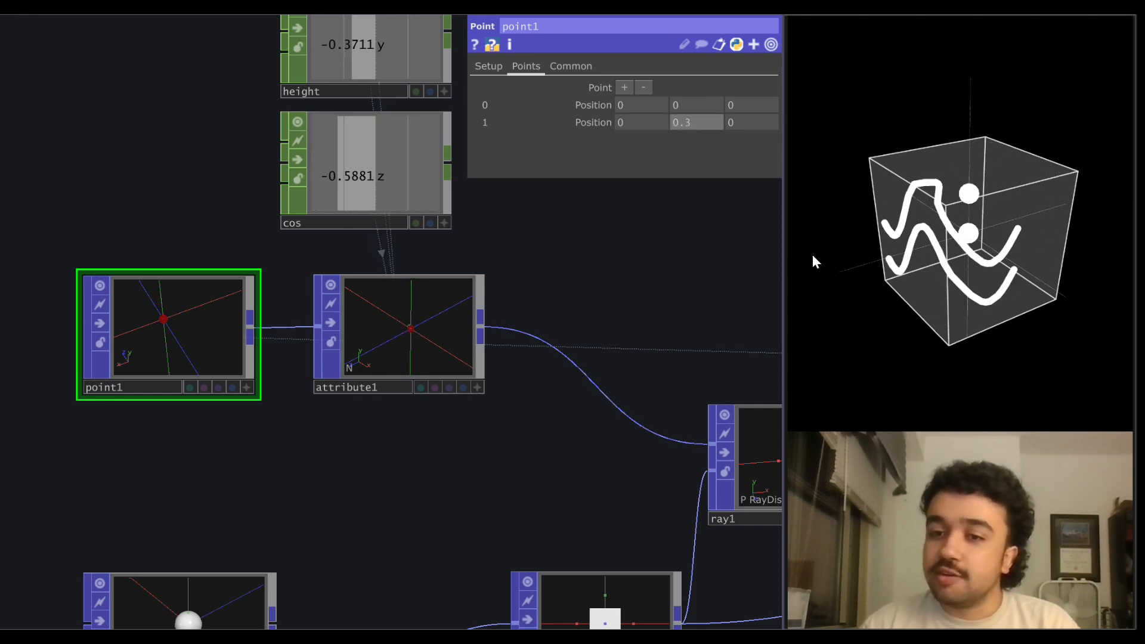
Add a third point to point1 and set its X position to -0.2 and Y position to -0.4.
{"action": "left_click", "coordinate": [625, 88]}
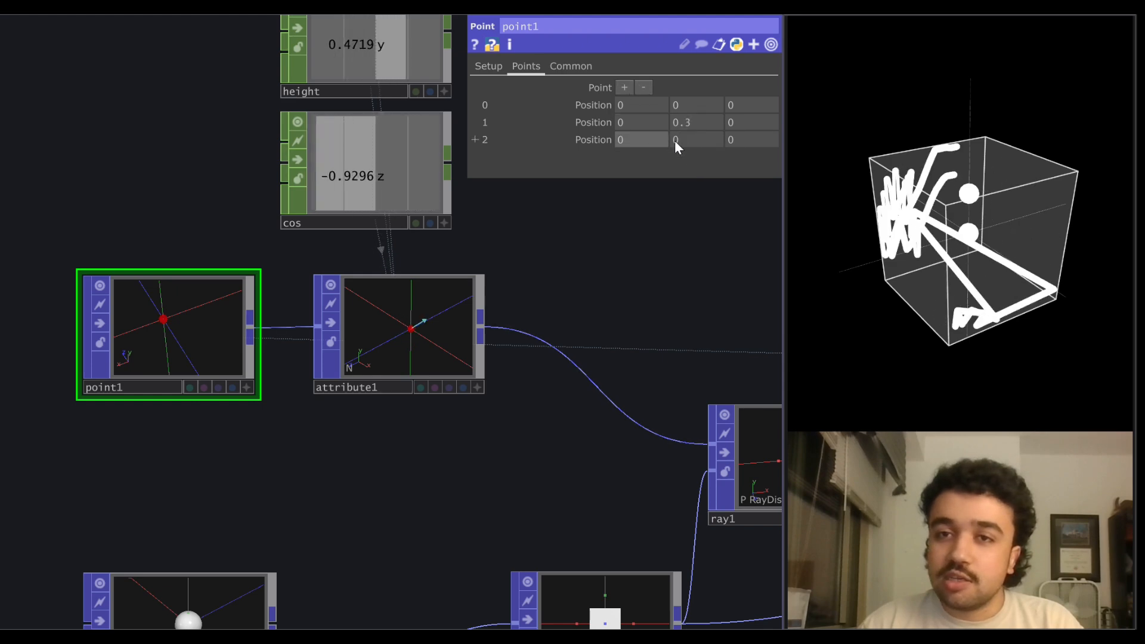
{"action": "middle_click_drag", "start_coordinate": [674, 141], "coordinate": [706, 154]}
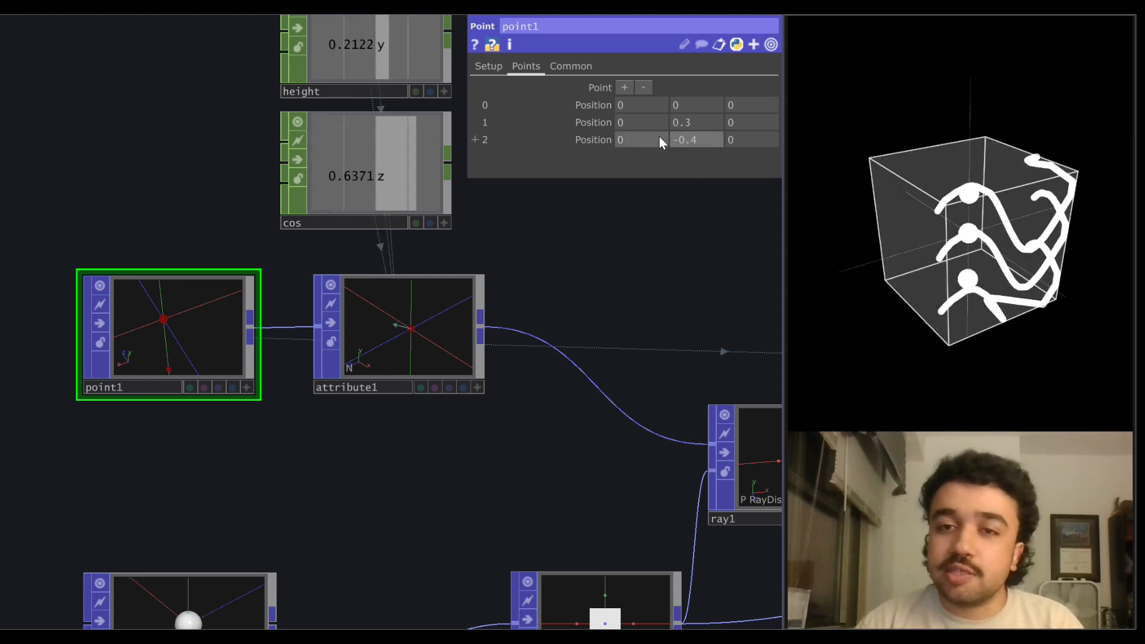
{"action": "mouse_move", "coordinate": [660, 138]}
{"action": "middle_mouse_down"}
{"action": "mouse_move", "coordinate": [646, 115]}
{"action": "mouse_move", "coordinate": [659, 140]}
{"action": "middle_mouse_up"}
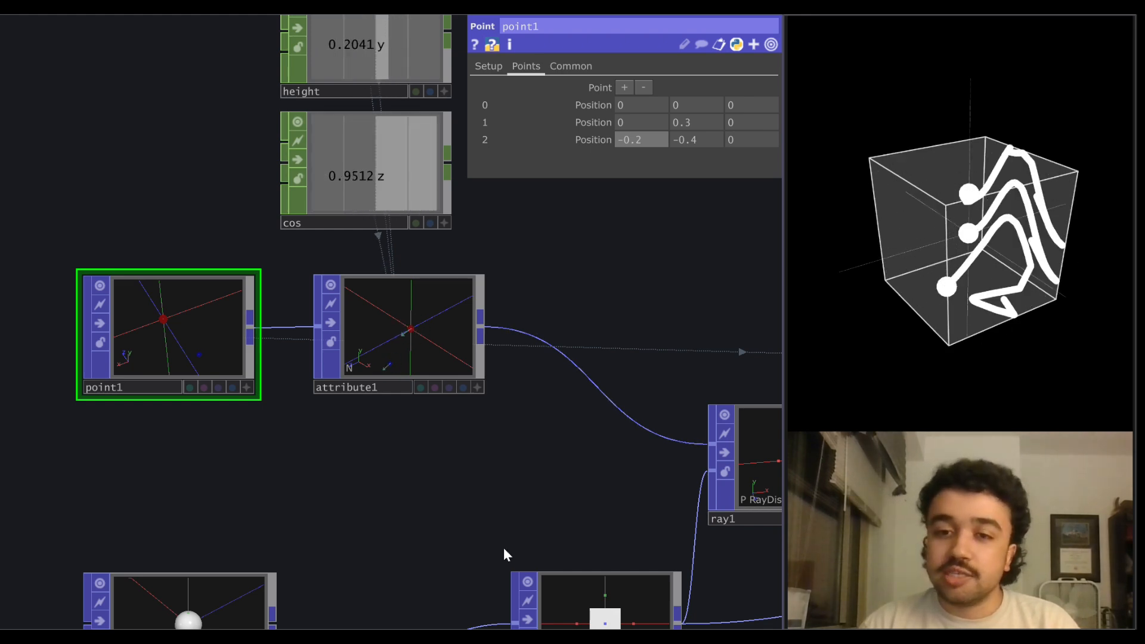
Select box1 to show its parameters.
{"action": "scroll", "coordinate": [504, 548], "scroll_direction": "down", "scroll_amount": 3}
{"action": "left_click_drag", "start_coordinate": [436, 412], "coordinate": [378, 153]}
{"action": "left_click", "coordinate": [240, 429]}
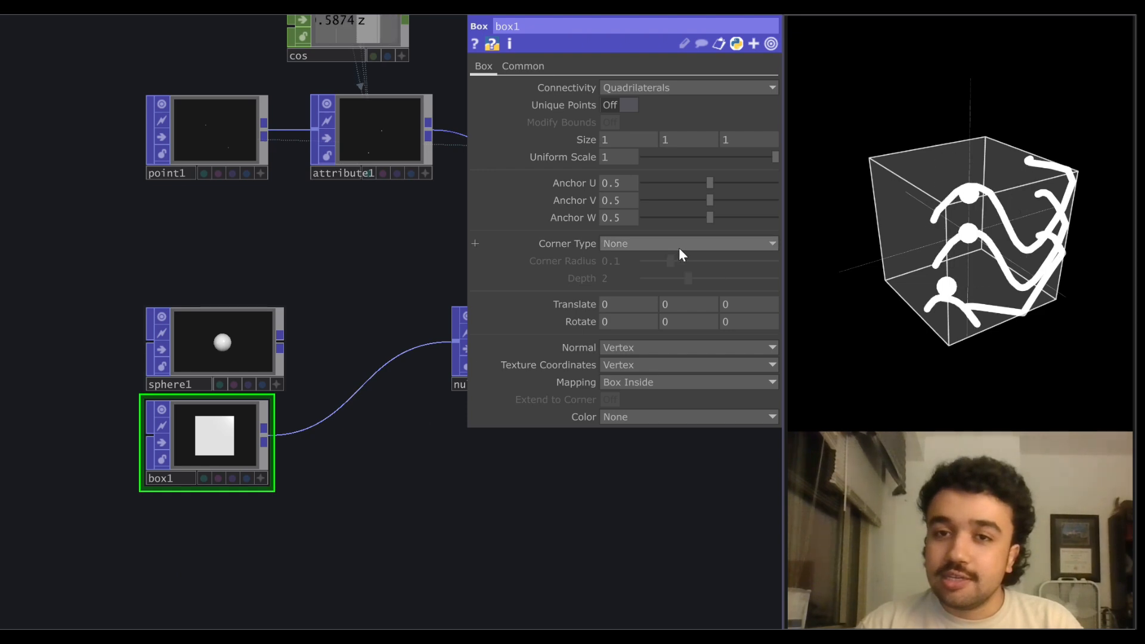
{"action": "left_click_drag", "start_coordinate": [324, 262], "coordinate": [316, 278]}
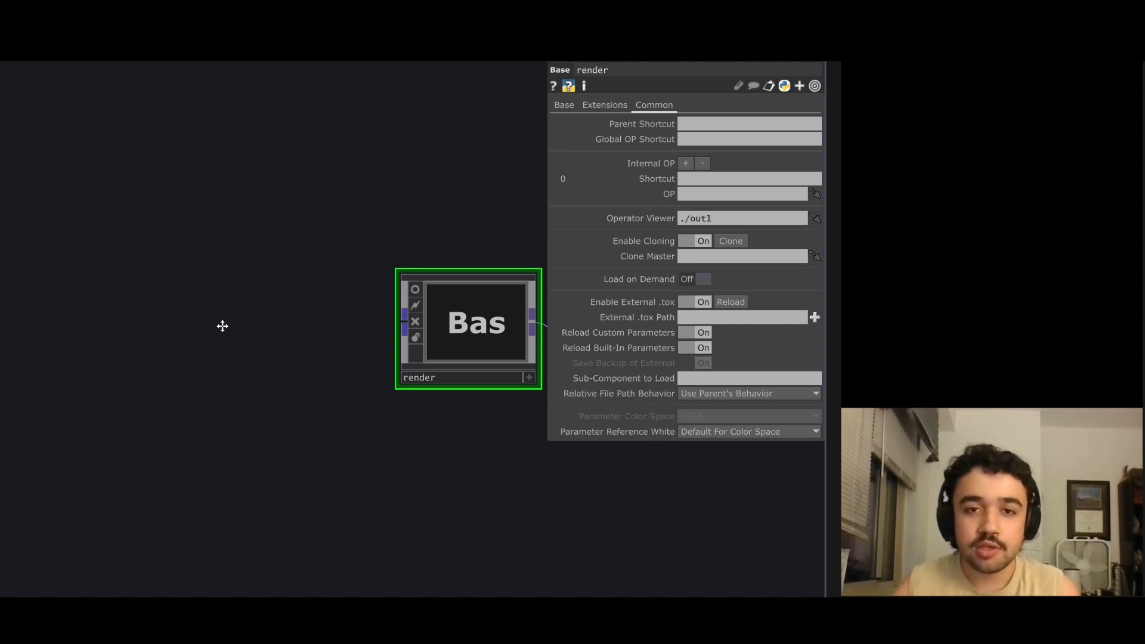
Add a Point Generator POP connected to the input of the render component.
{"action": "left_click_drag", "start_coordinate": [220, 325], "coordinate": [226, 328]}
{"action": "key", "text": "Tab"}
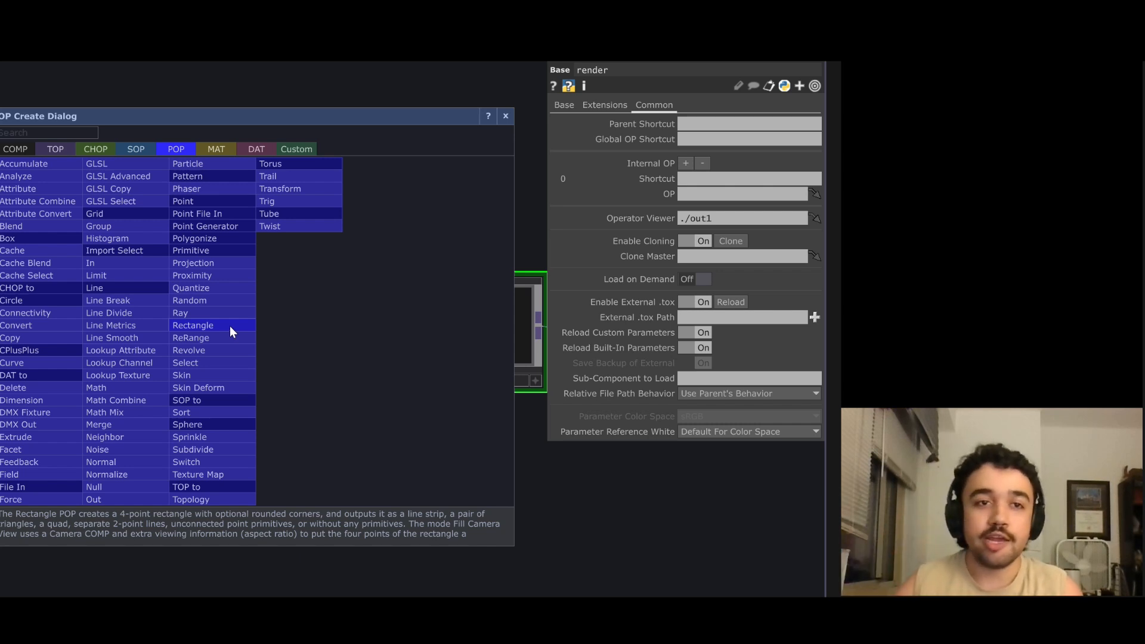
{"action": "left_click", "coordinate": [242, 229]}
{"action": "left_click", "coordinate": [234, 365]}
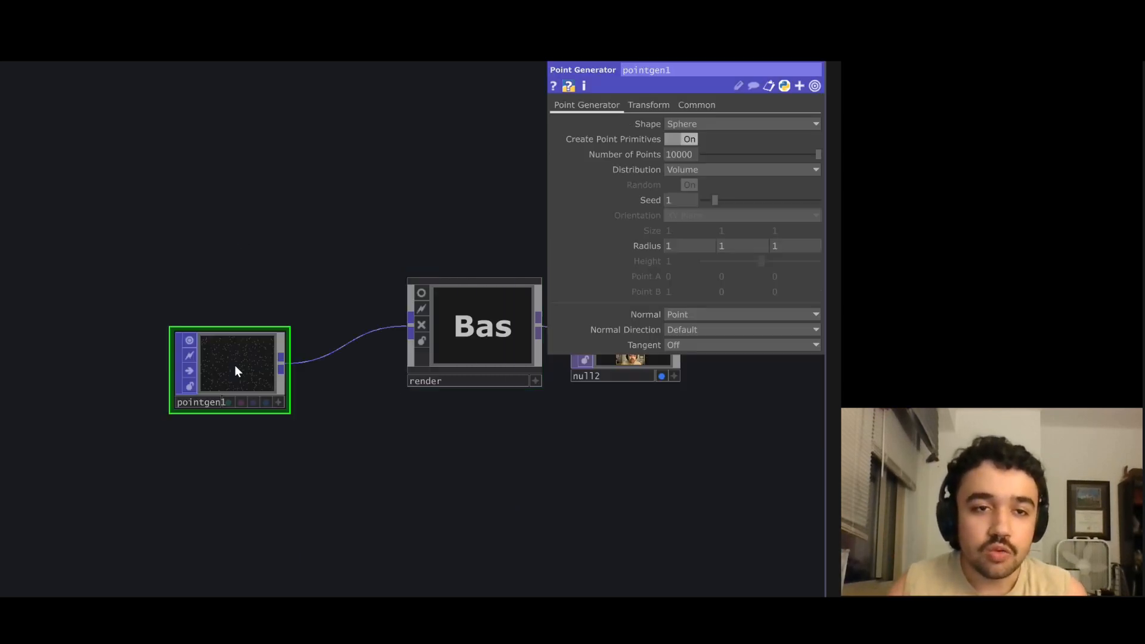
Set the number of points in pointgen1 to 100.
{"action": "scroll", "coordinate": [235, 365], "scroll_direction": "up", "scroll_amount": 3}
{"action": "scroll", "coordinate": [231, 374], "scroll_direction": "up", "scroll_amount": 3}
{"action": "left_click_drag", "start_coordinate": [293, 218], "coordinate": [339, 191]}
{"action": "scroll", "coordinate": [256, 358], "scroll_direction": "up", "scroll_amount": 2}
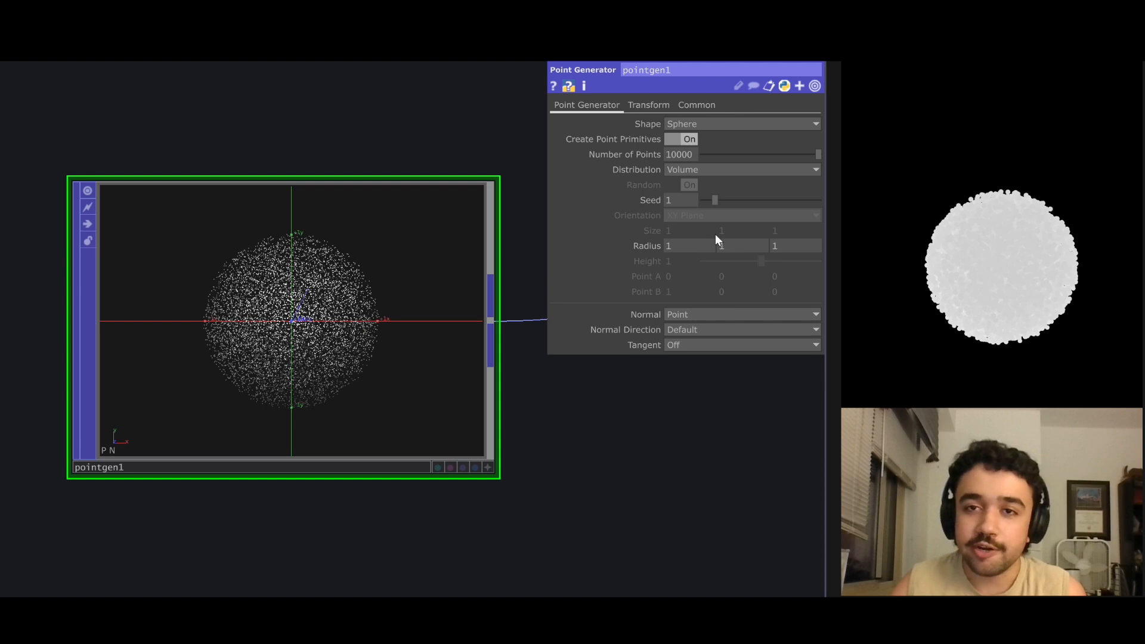
{"action": "left_click", "coordinate": [693, 156]}
{"action": "type", "text": "100"}
{"action": "key", "text": "Return"}
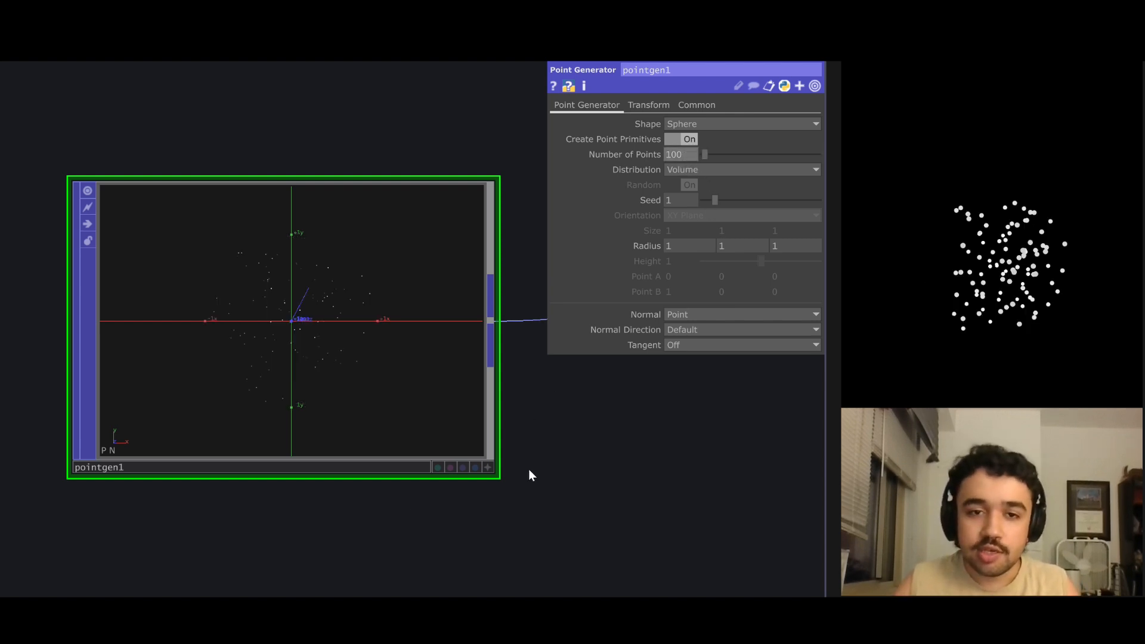
Change the shape of pointgen1 to Circle and its orientation to ZX Plane.
{"action": "left_click", "coordinate": [488, 467]}
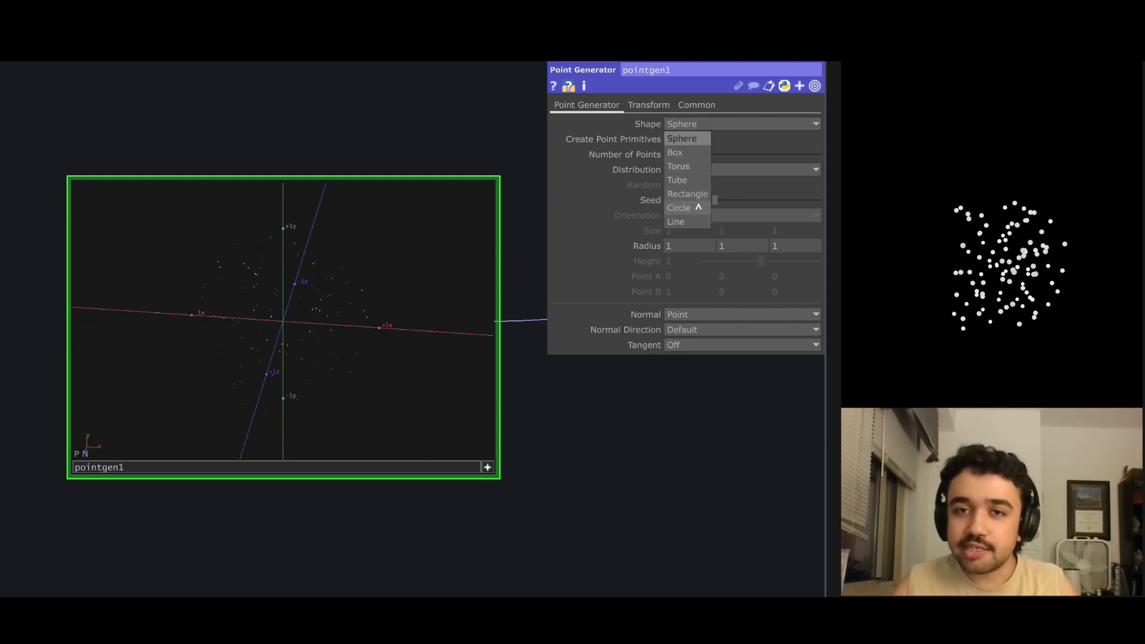
{"action": "left_click", "coordinate": [680, 208]}
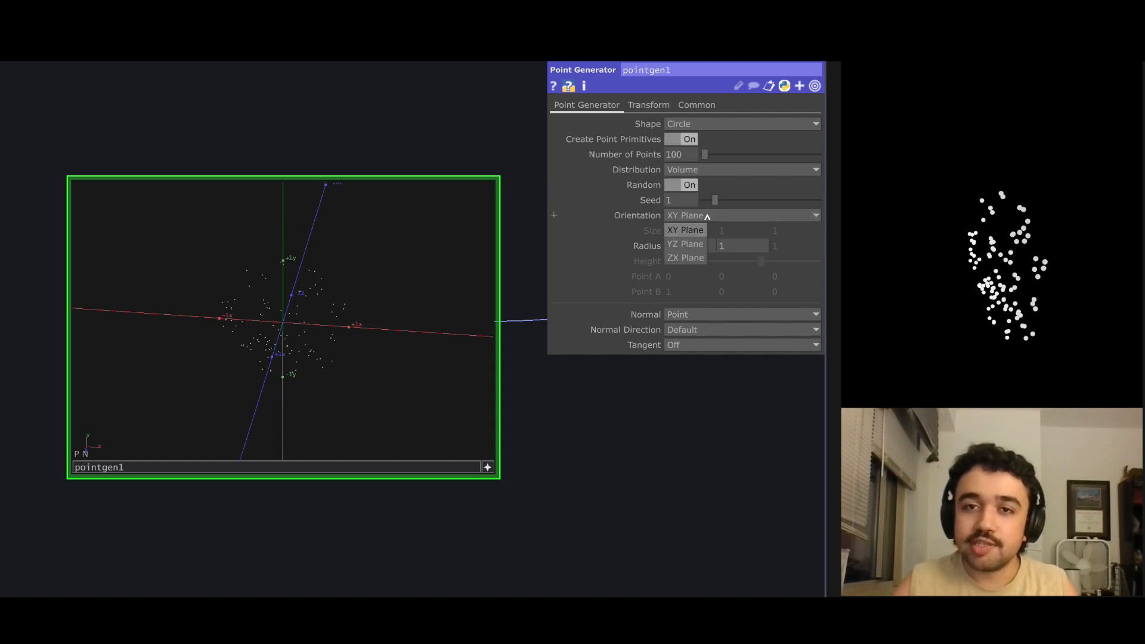
{"action": "left_click", "coordinate": [693, 258]}
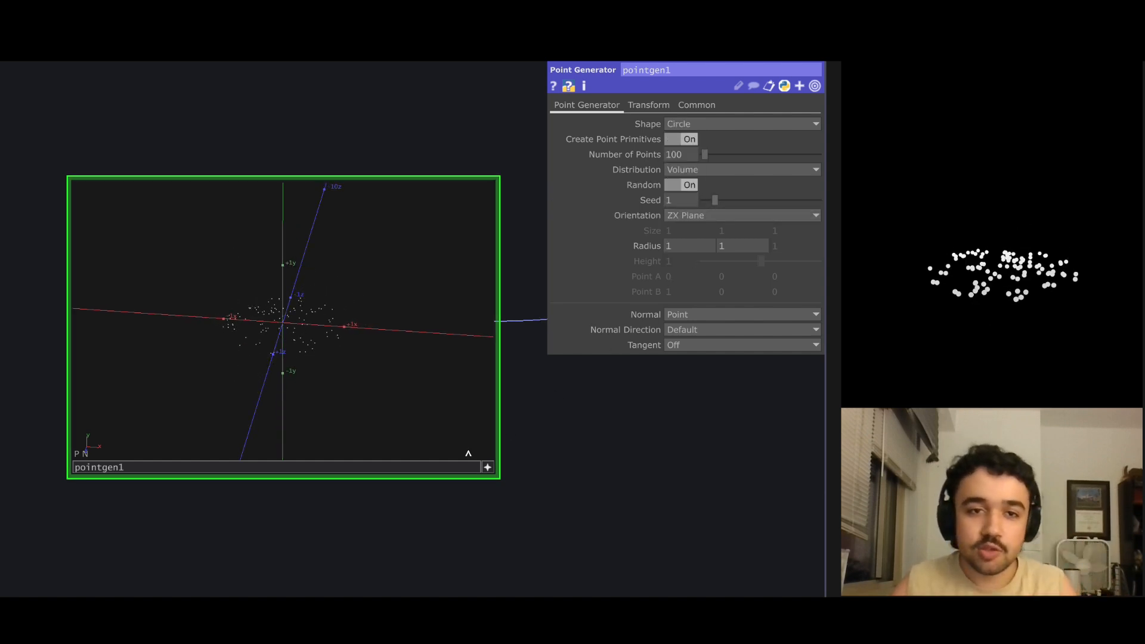
Turn off Random for pointgen1 so the circle's points are distributed evenly.
{"action": "left_click_drag", "start_coordinate": [429, 412], "coordinate": [302, 371]}
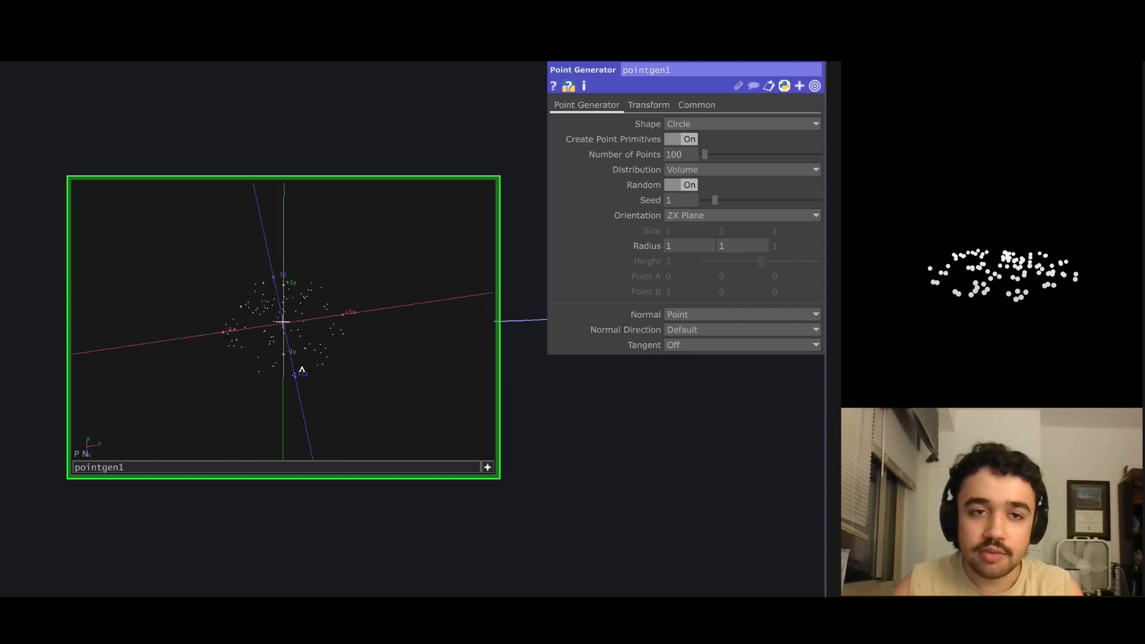
{"action": "left_click", "coordinate": [686, 185]}
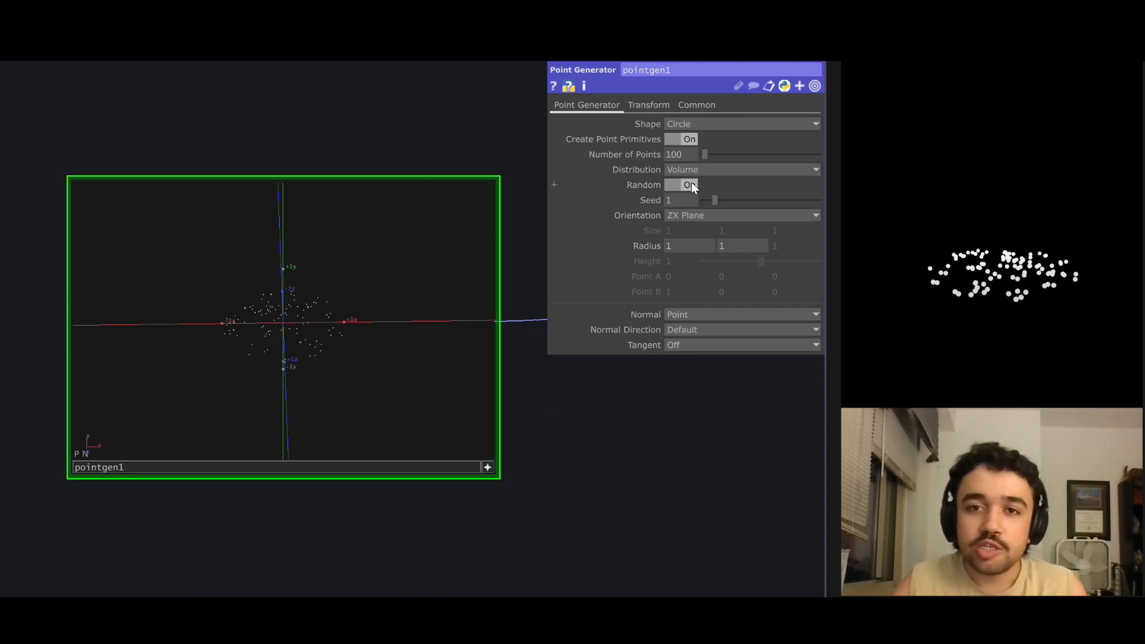
{"action": "left_click_drag", "start_coordinate": [417, 298], "coordinate": [359, 303]}
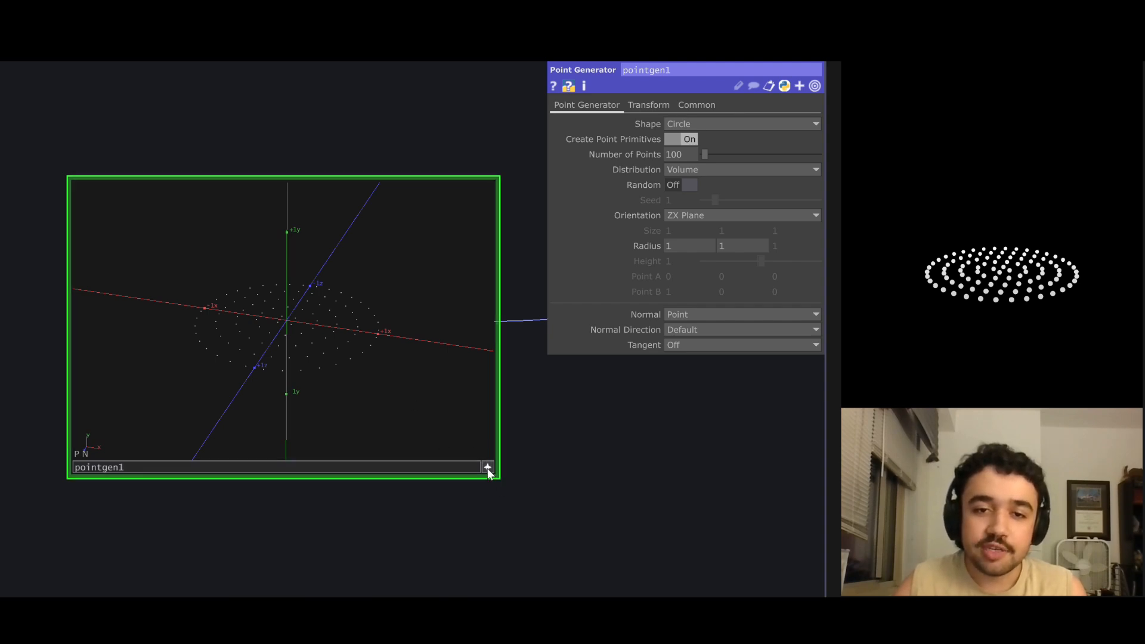
Display the N (Point) attribute as vectors in the viewer of pointgen1 and inspect the directions of the normals.
{"action": "right_click", "coordinate": [361, 389]}
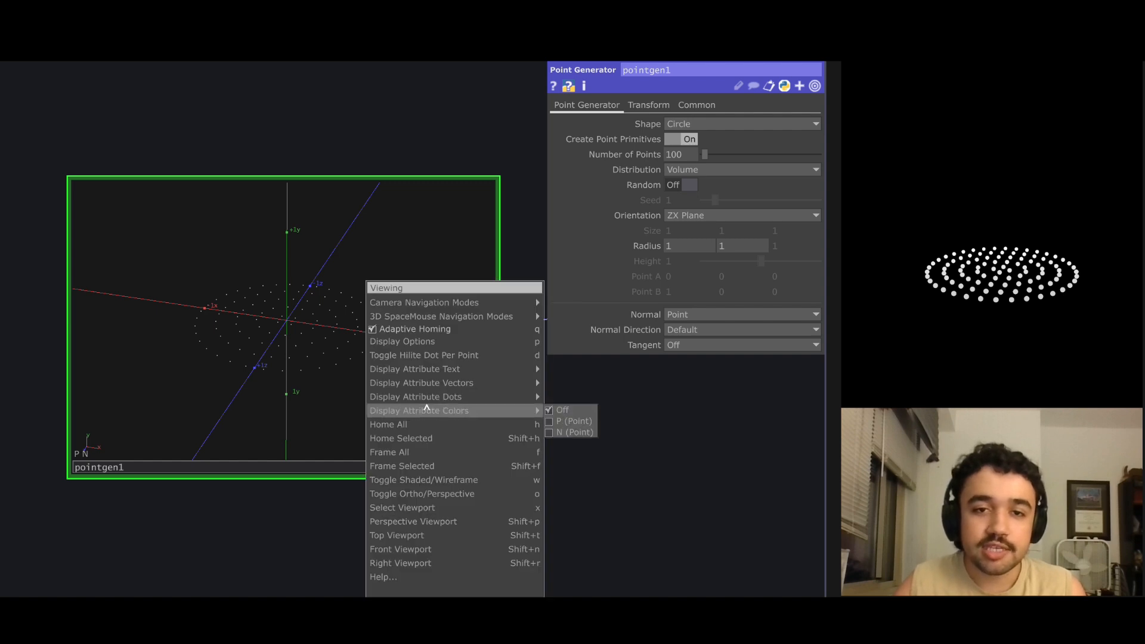
{"action": "mouse_move", "coordinate": [428, 389]}
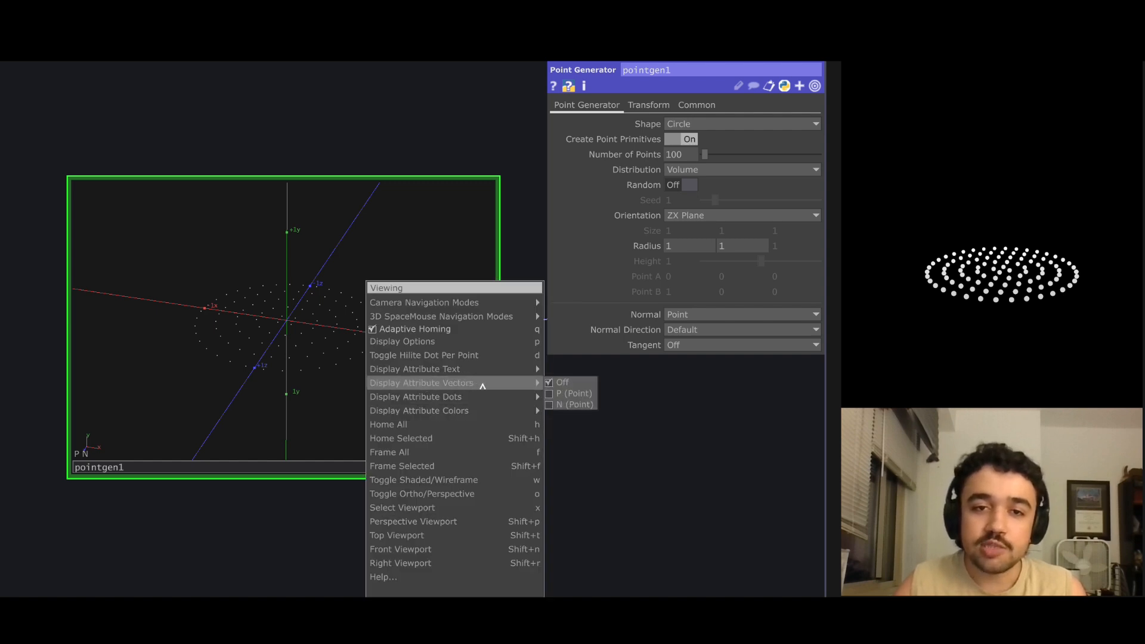
{"action": "left_click", "coordinate": [553, 405]}
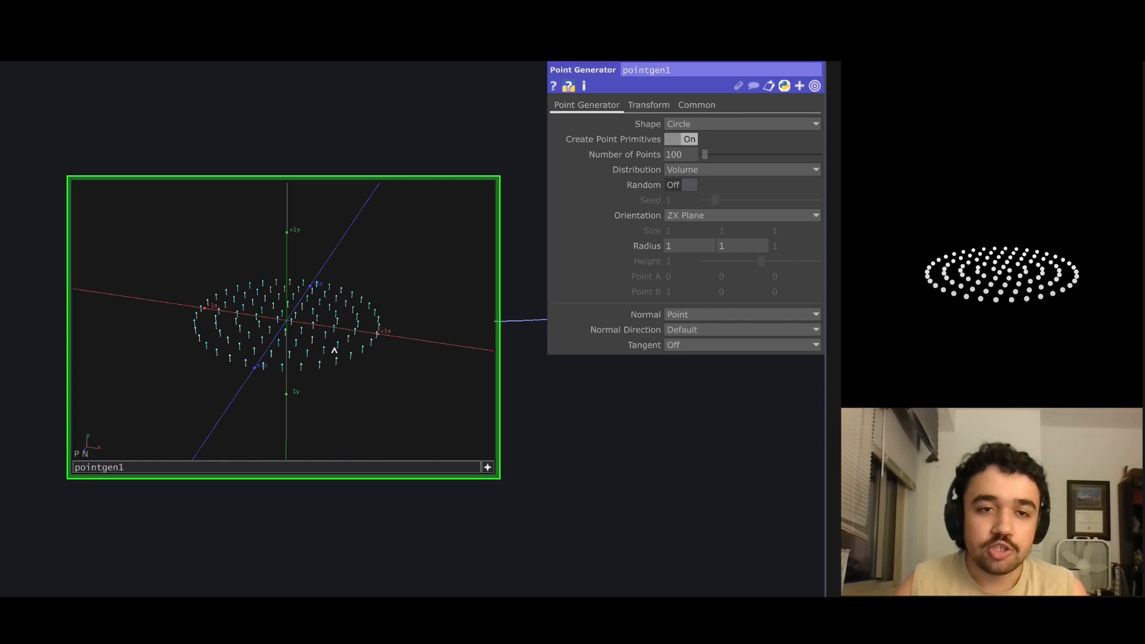
{"action": "scroll", "coordinate": [269, 340], "scroll_direction": "up", "scroll_amount": 3}
{"action": "left_click_drag", "start_coordinate": [269, 340], "coordinate": [306, 310]}
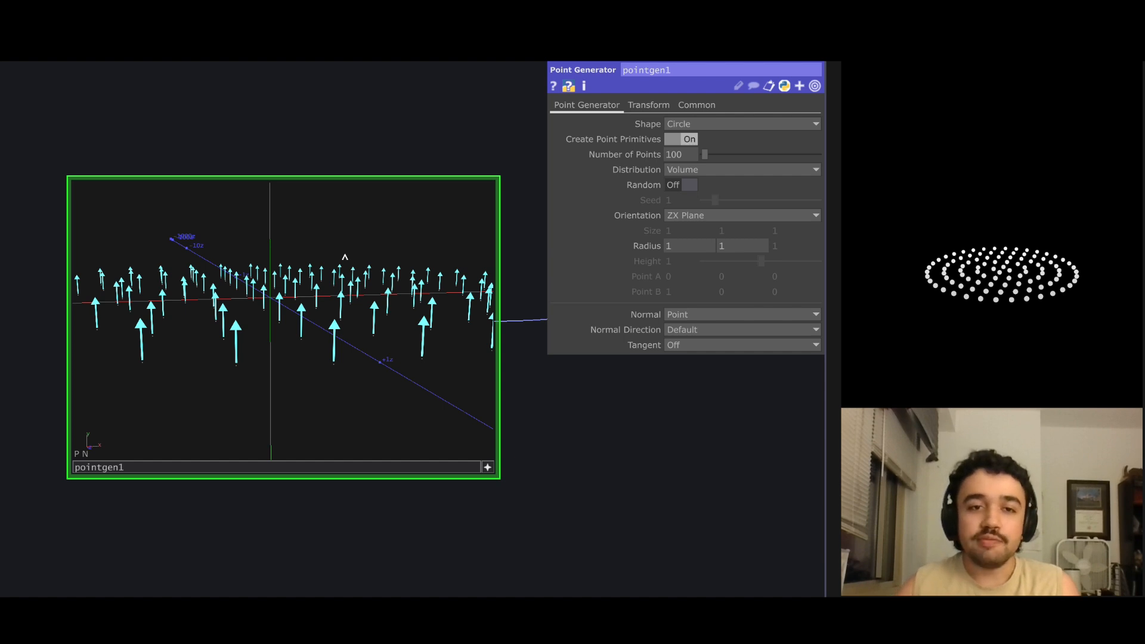
{"action": "left_click_drag", "start_coordinate": [345, 257], "coordinate": [304, 281]}
{"action": "left_click", "coordinate": [489, 467]}
Move pointgen1 farther away from the render component to make room for another operator.
{"action": "scroll", "coordinate": [569, 415], "scroll_direction": "down", "scroll_amount": 4}
{"action": "left_click_drag", "start_coordinate": [580, 427], "coordinate": [456, 432]}
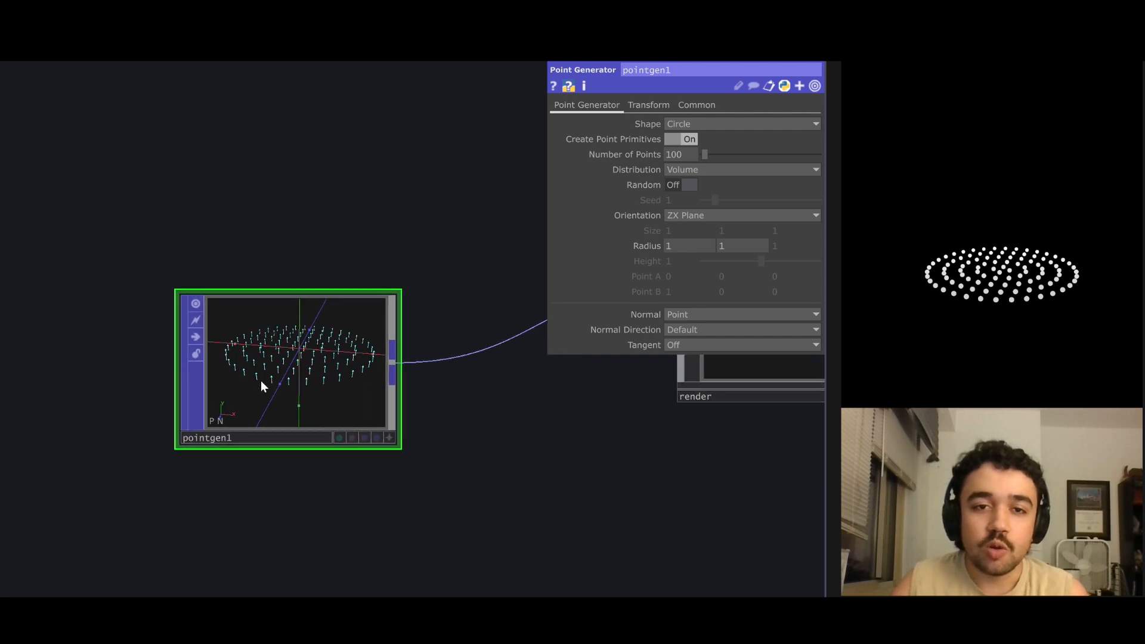
{"action": "left_click_drag", "start_coordinate": [270, 365], "coordinate": [147, 324]}
{"action": "scroll", "coordinate": [436, 373], "scroll_direction": "down", "scroll_amount": 3}
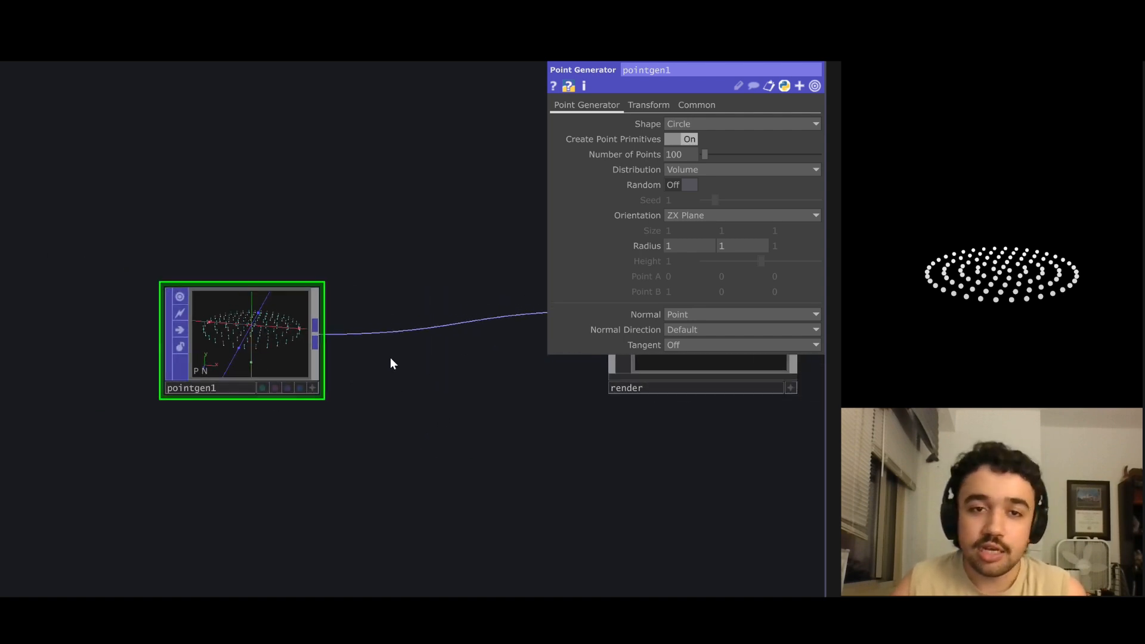
{"action": "right_click", "coordinate": [401, 334]}
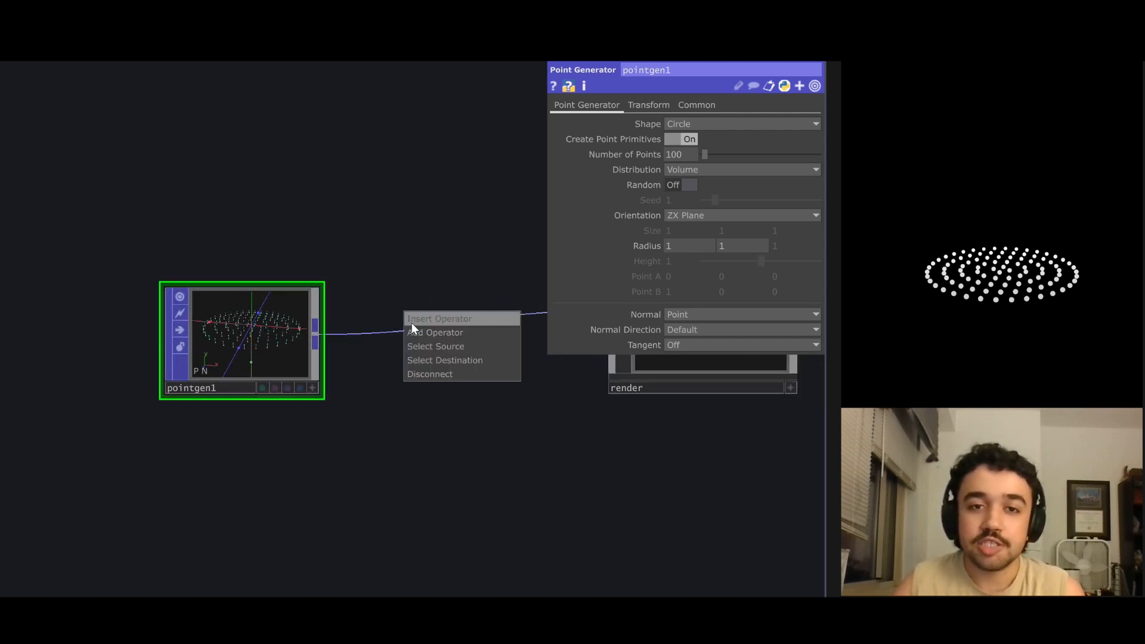
{"action": "left_click", "coordinate": [417, 322]}
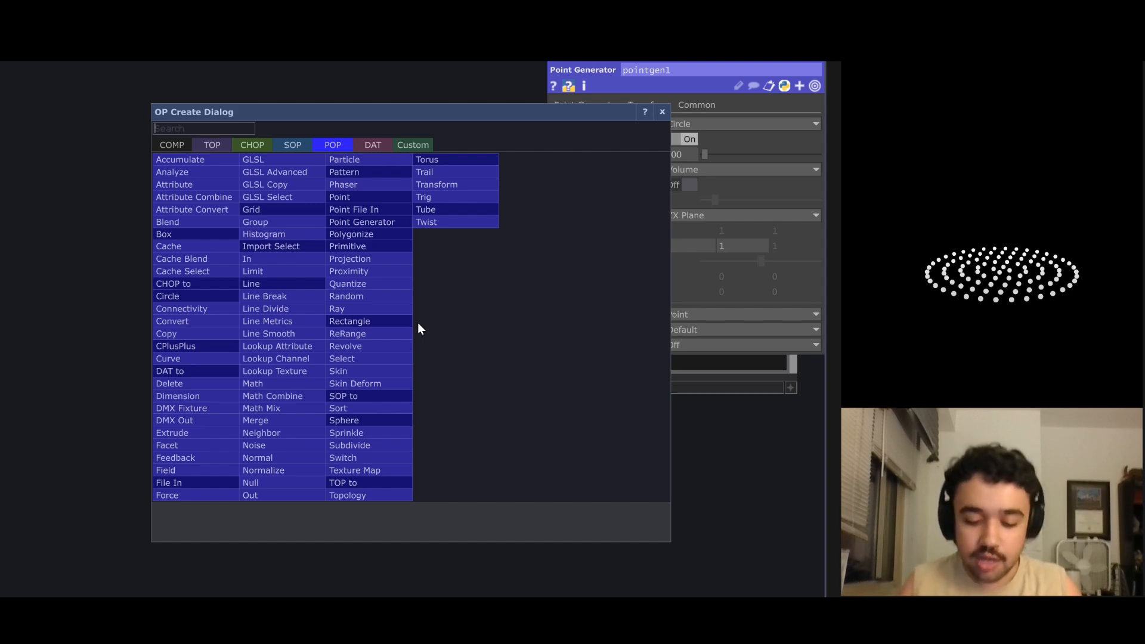
{"action": "left_click", "coordinate": [197, 234]}
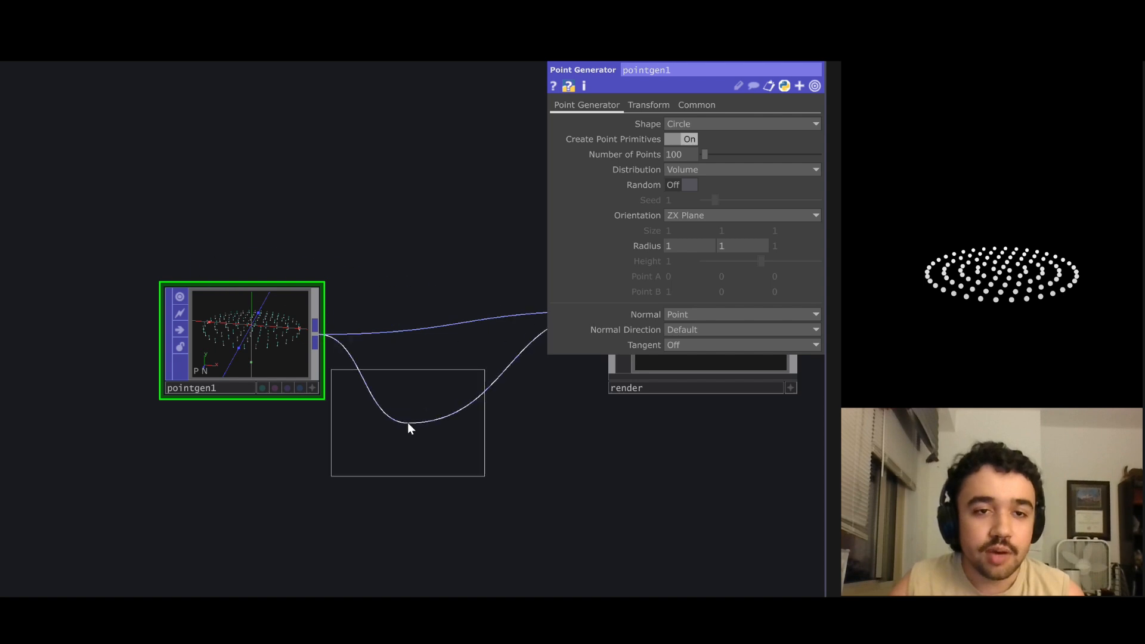
{"action": "left_click", "coordinate": [418, 458]}
{"action": "key", "text": "ctrl+z"}
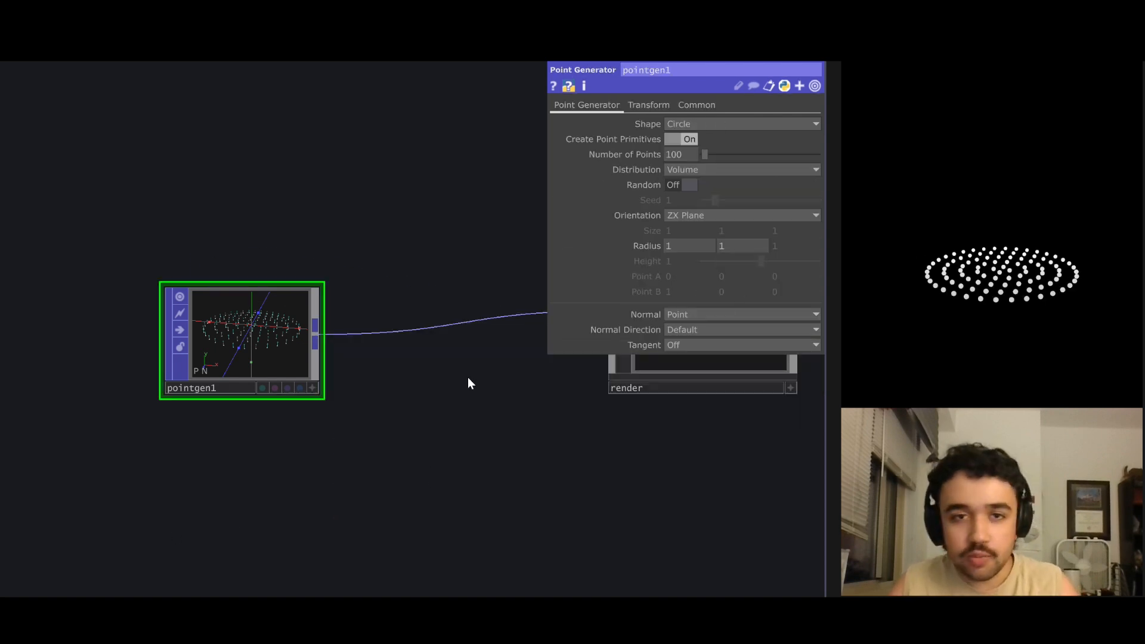
Insert a Ray POP into the connection between pointgen1 and the render component.
{"action": "right_click", "coordinate": [439, 332]}
{"action": "left_click", "coordinate": [452, 309]}
{"action": "type", "text": "ra"}
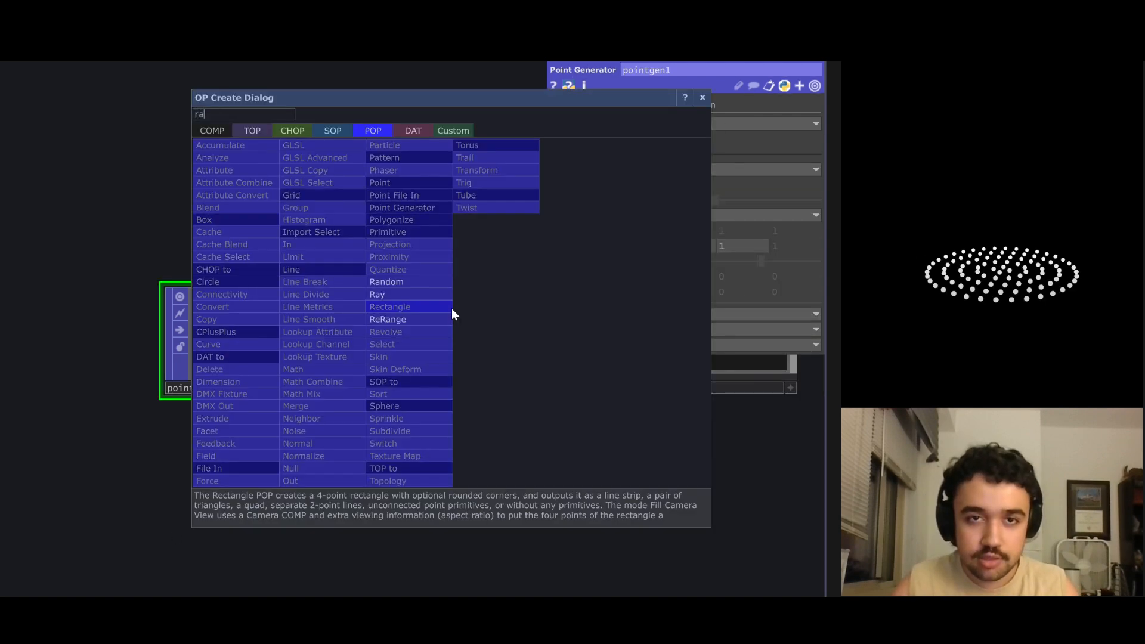
{"action": "left_click", "coordinate": [409, 294]}
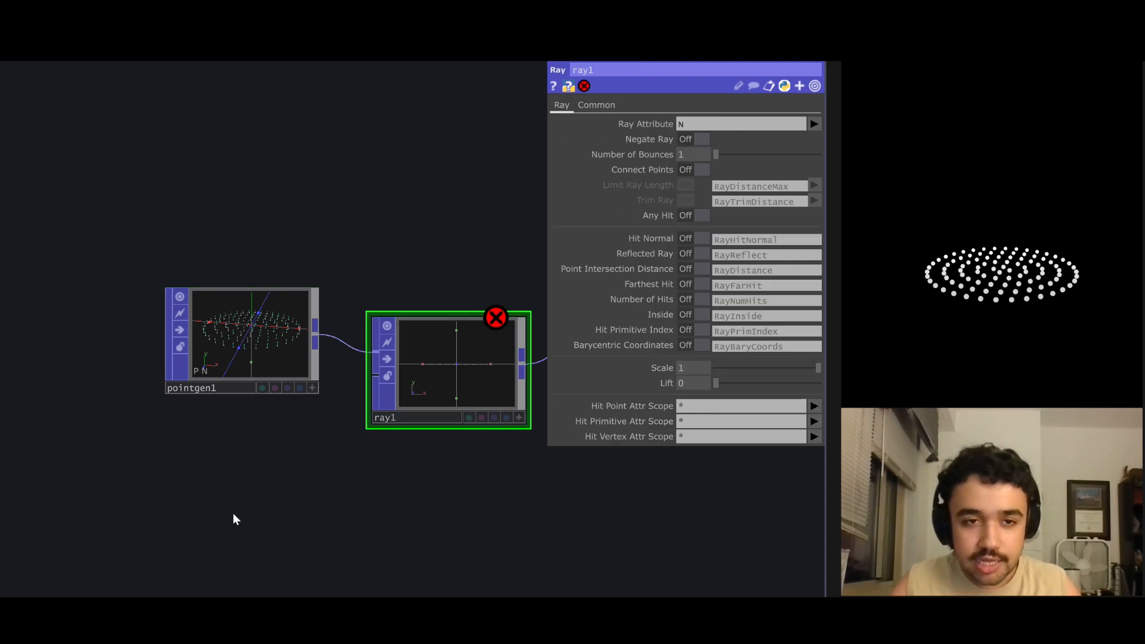
Add a Box POP below pointgen1 and connect its output to the second input of ray1.
{"action": "key", "text": "Tab"}
{"action": "left_click", "coordinate": [12, 341]}
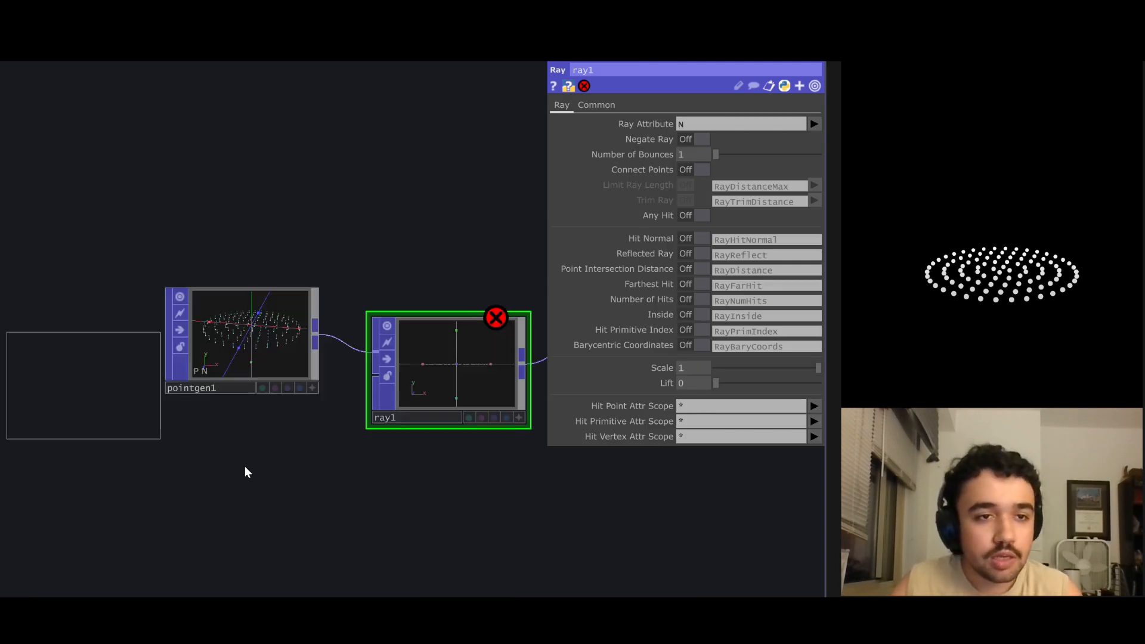
{"action": "left_click", "coordinate": [246, 491]}
{"action": "left_click_drag", "start_coordinate": [315, 481], "coordinate": [375, 377]}
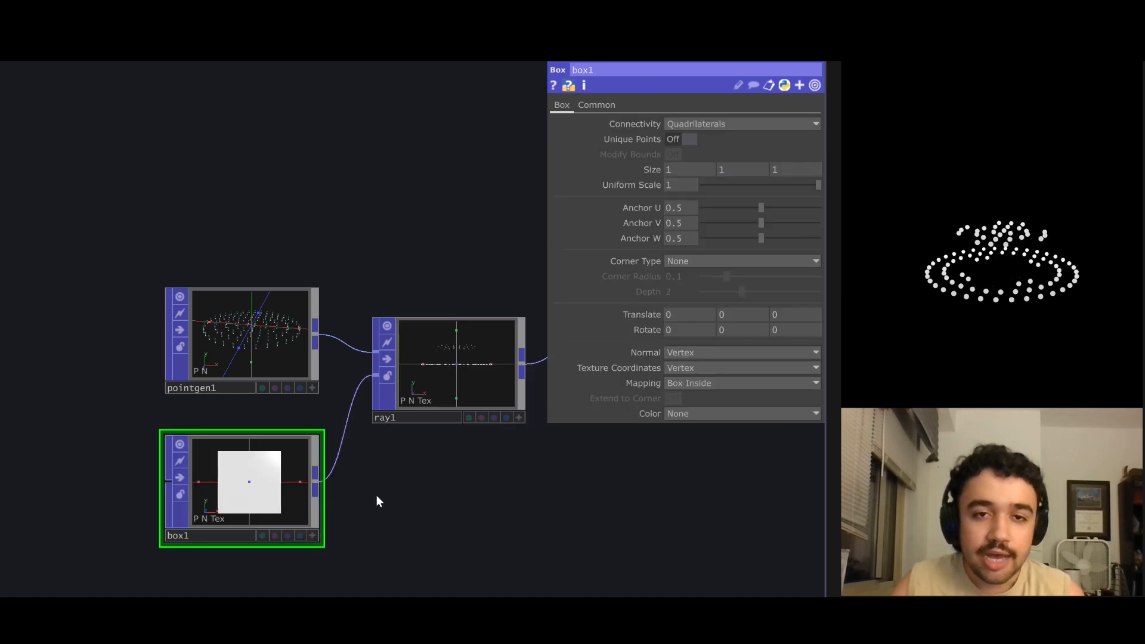
Examine the projected points in the viewer of ray1 and the cube in the viewer of box1 from an angle.
{"action": "scroll", "coordinate": [442, 394], "scroll_direction": "up", "scroll_amount": 3}
{"action": "left_click", "coordinate": [601, 445]}
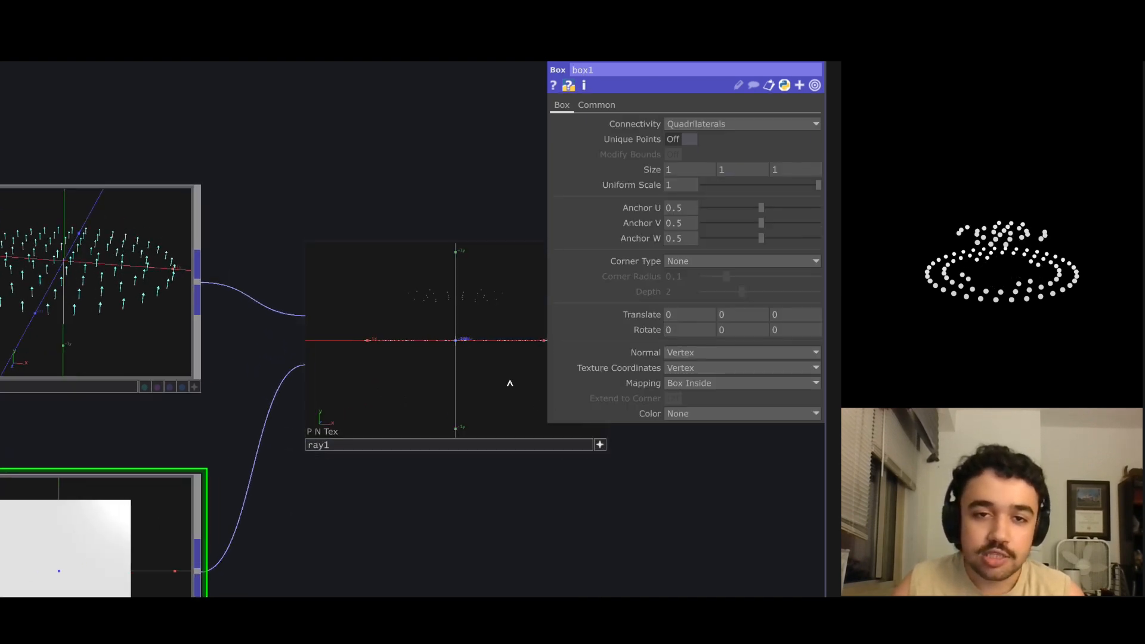
{"action": "left_click_drag", "start_coordinate": [510, 383], "coordinate": [473, 401]}
{"action": "left_click_drag", "start_coordinate": [424, 204], "coordinate": [431, 214]}
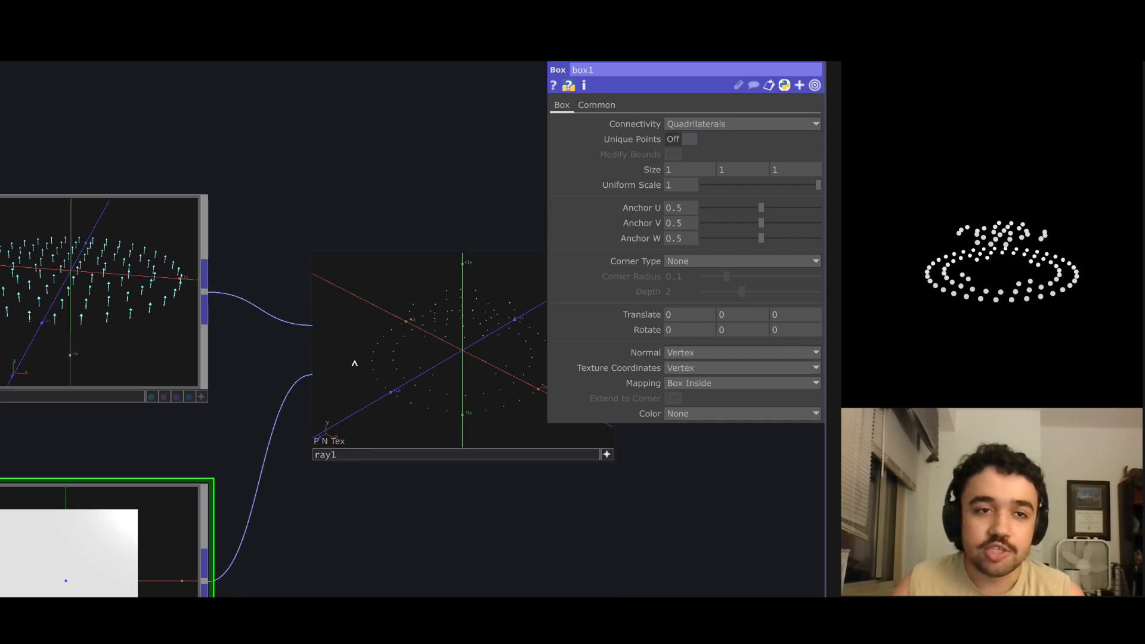
{"action": "left_click_drag", "start_coordinate": [243, 479], "coordinate": [292, 349]}
{"action": "left_click", "coordinate": [250, 553]}
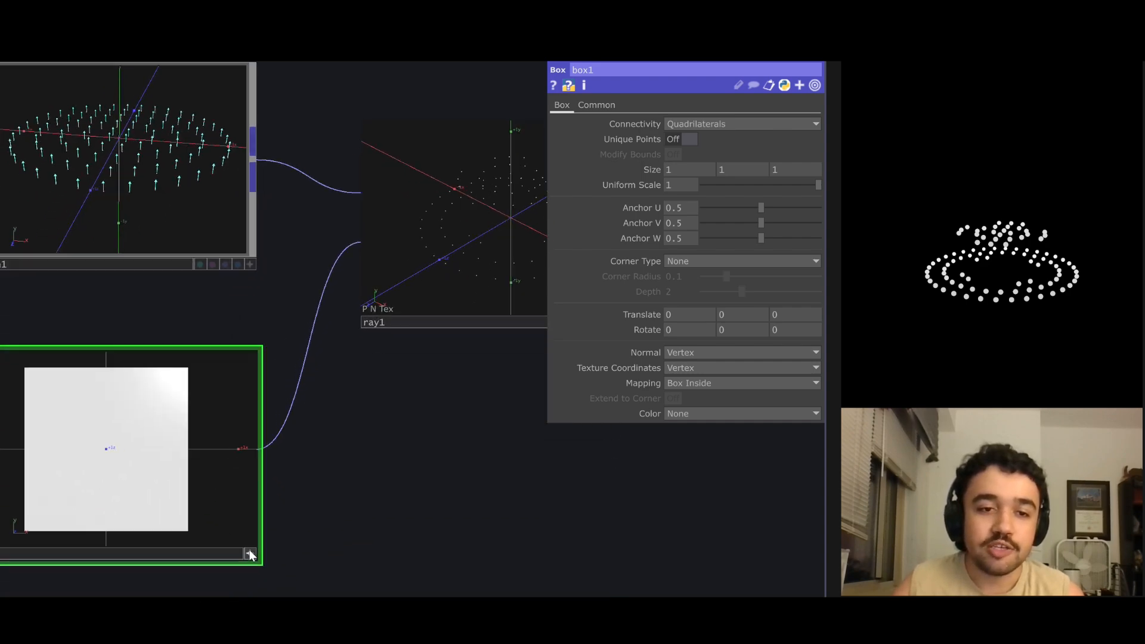
{"action": "left_click_drag", "start_coordinate": [197, 511], "coordinate": [182, 524]}
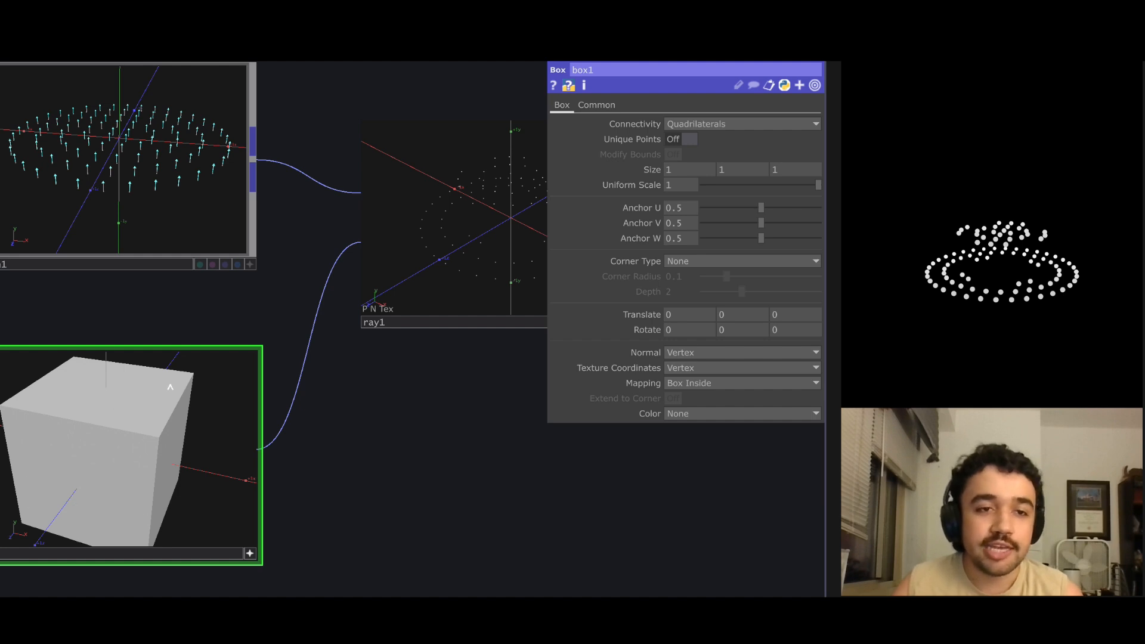
{"action": "scroll", "coordinate": [280, 396], "scroll_direction": "down", "scroll_amount": 4}
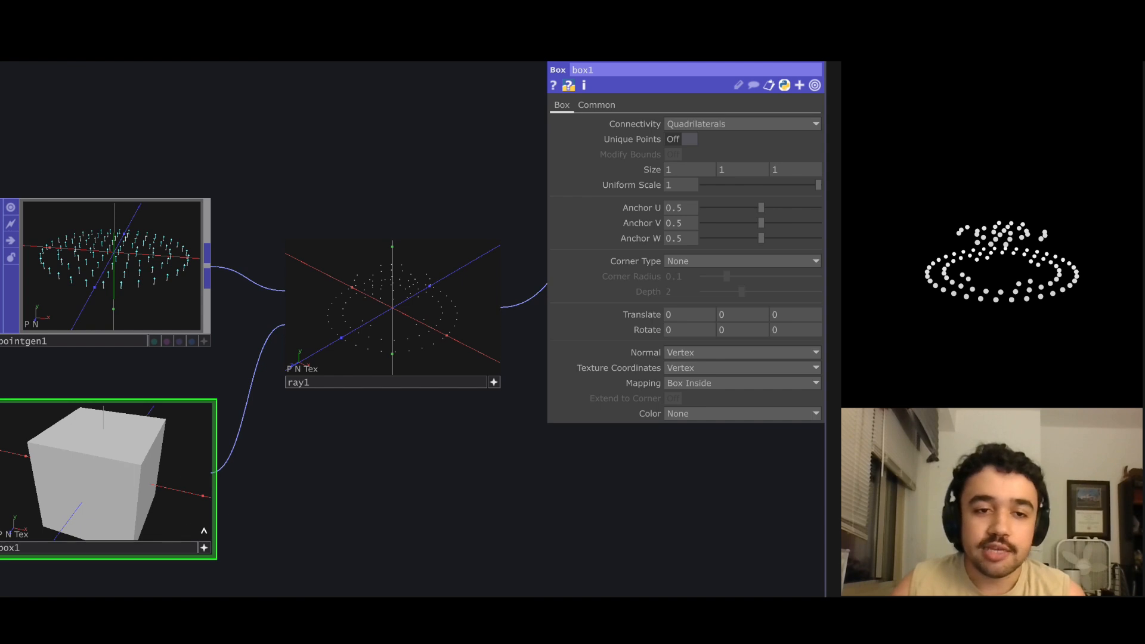
Set the size of box1 to 2.1 on all three axes.
{"action": "left_click", "coordinate": [204, 547]}
{"action": "middle_click_drag", "start_coordinate": [656, 179], "coordinate": [660, 148]}
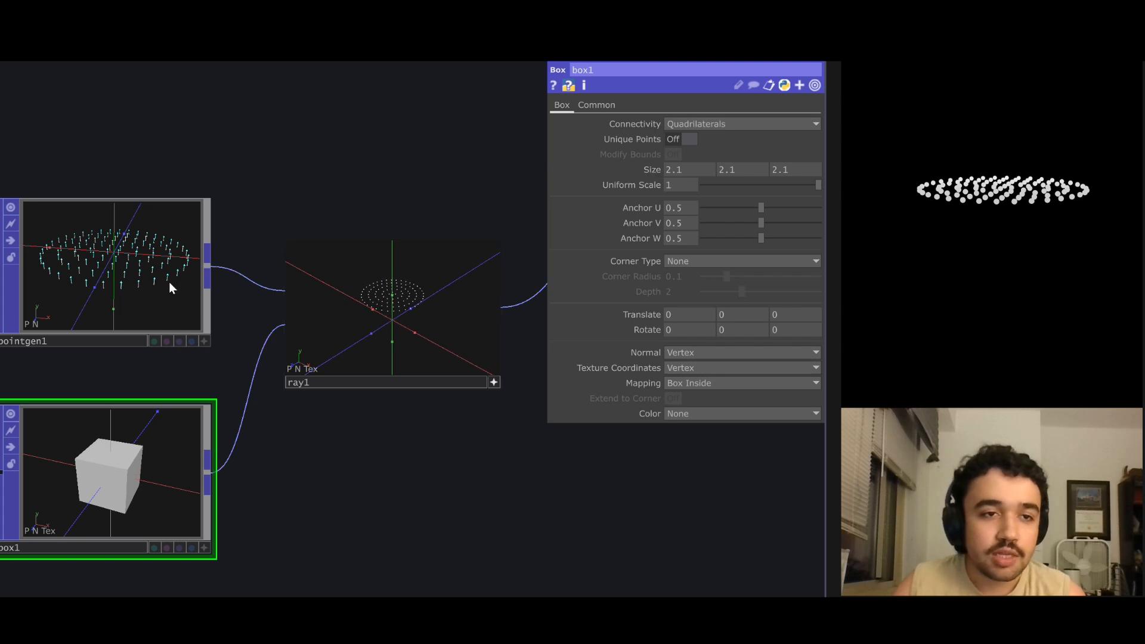
Insert a Transform POP into the connection between pointgen1 and ray1 and place it beside pointgen1.
{"action": "left_click", "coordinate": [179, 322]}
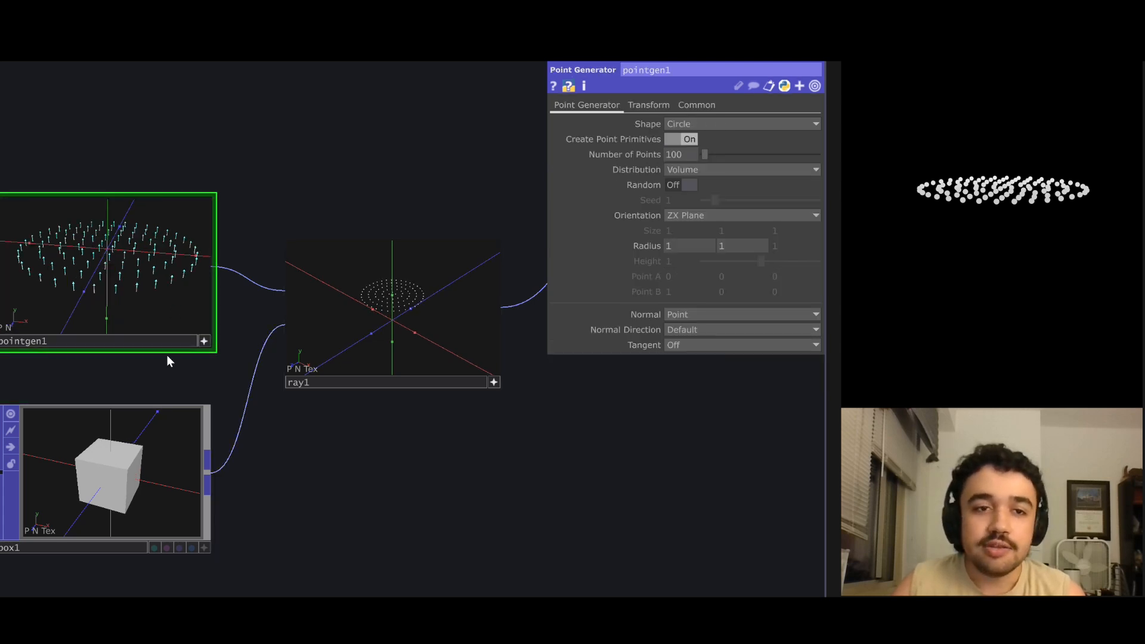
{"action": "left_click", "coordinate": [649, 104]}
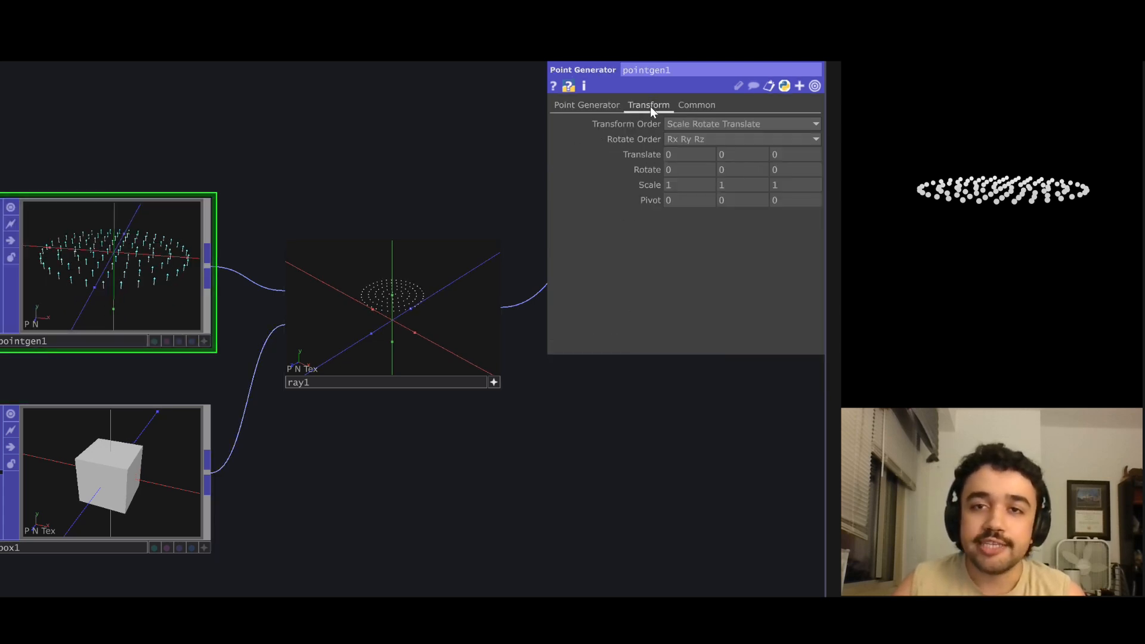
{"action": "left_click_drag", "start_coordinate": [379, 181], "coordinate": [403, 227]}
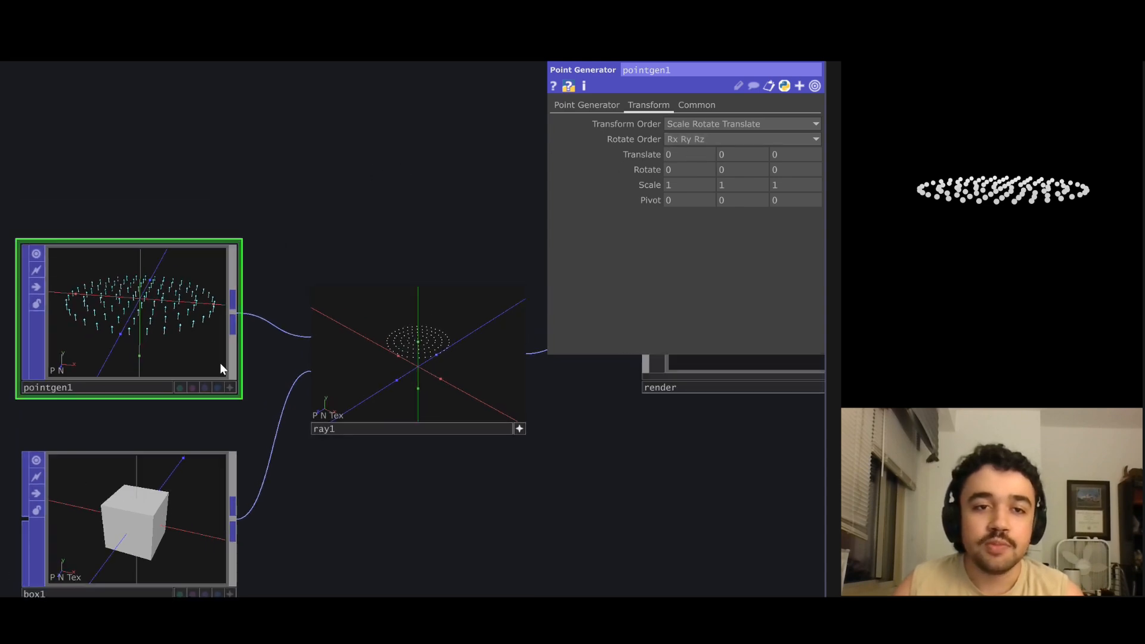
{"action": "right_click", "coordinate": [258, 322]}
{"action": "left_click", "coordinate": [274, 307]}
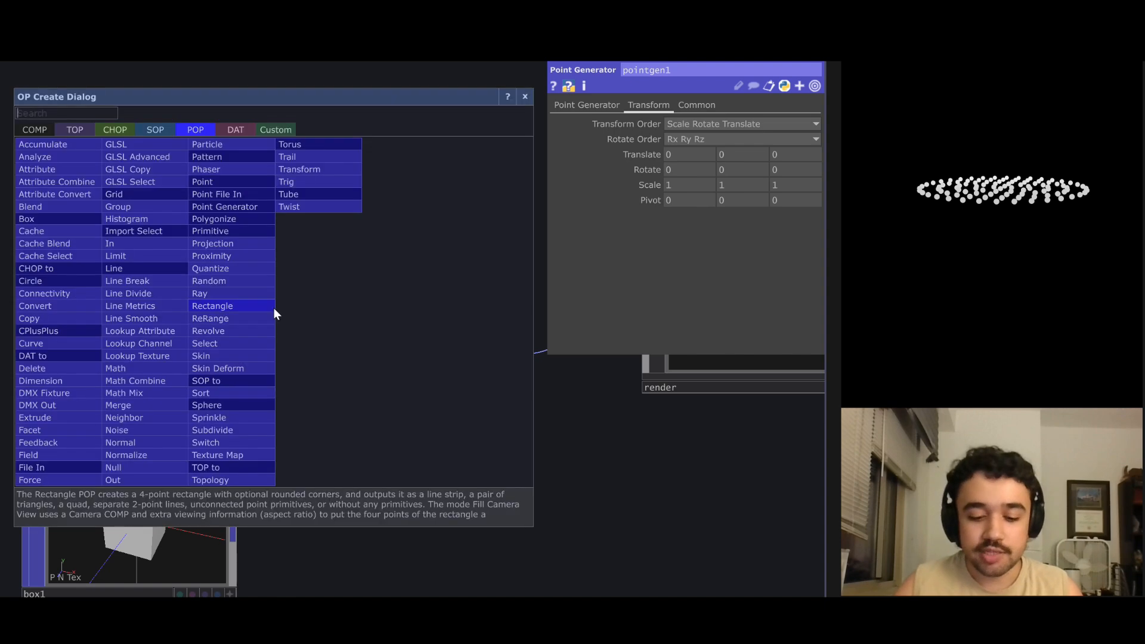
{"action": "type", "text": "tr"}
{"action": "left_click", "coordinate": [300, 170]}
{"action": "left_click", "coordinate": [315, 170]}
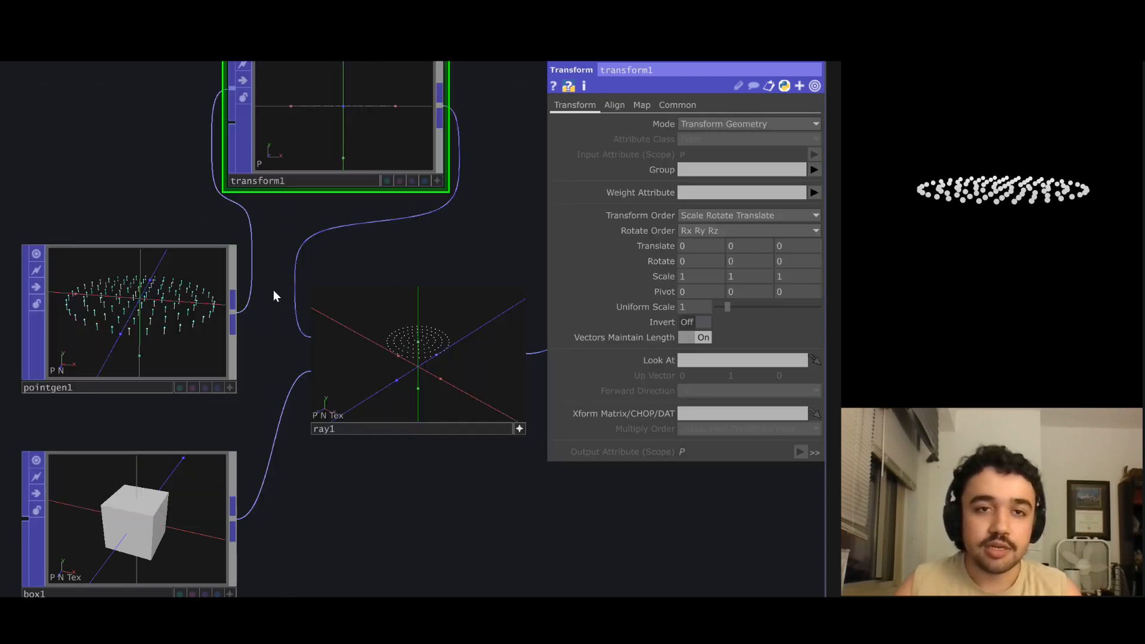
{"action": "left_click_drag", "start_coordinate": [131, 298], "coordinate": [286, 247]}
{"action": "left_click_drag", "start_coordinate": [356, 357], "coordinate": [272, 340]}
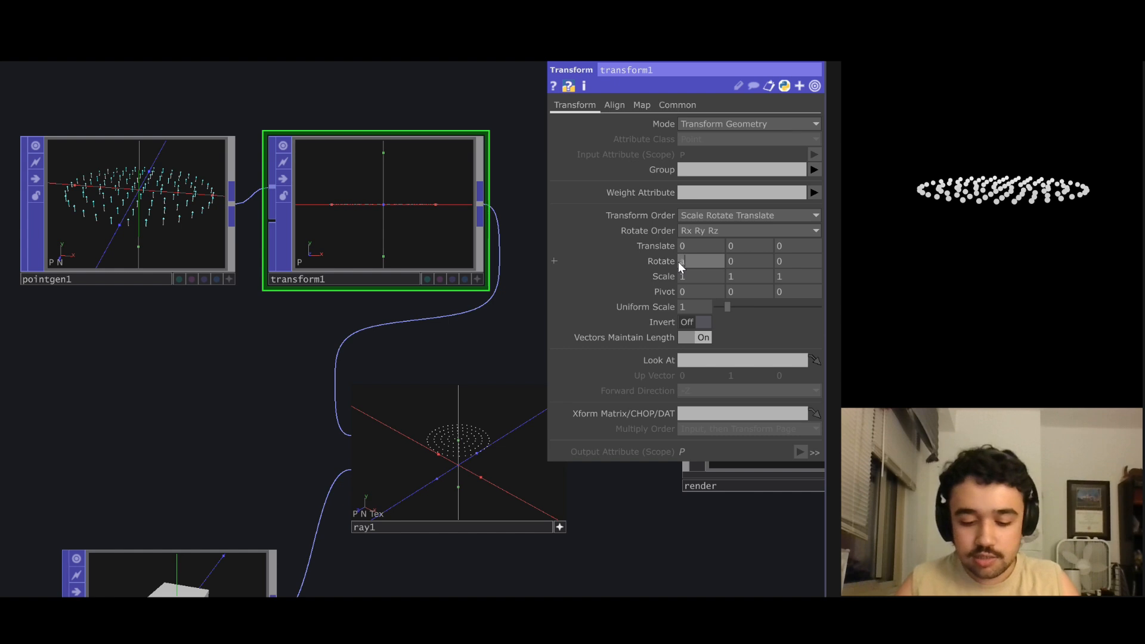
Animate the X rotation of transform1 with the expression absTime.seconds*100.
{"action": "type", "text": "me.sec"}
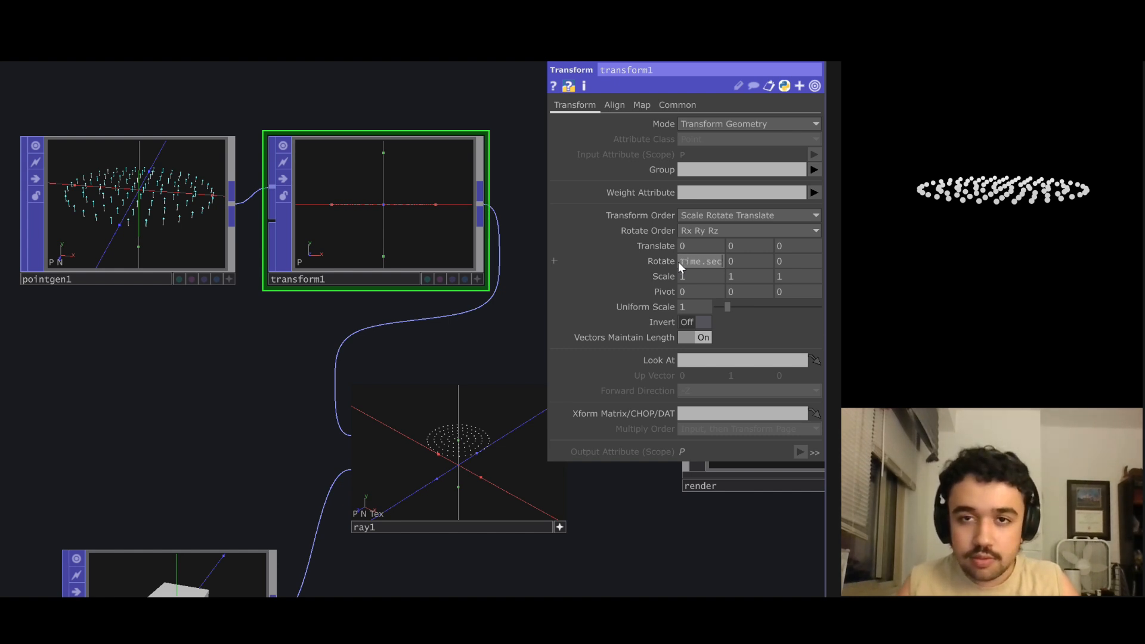
{"action": "type", "text": "onds"}
{"action": "key", "text": "Return"}
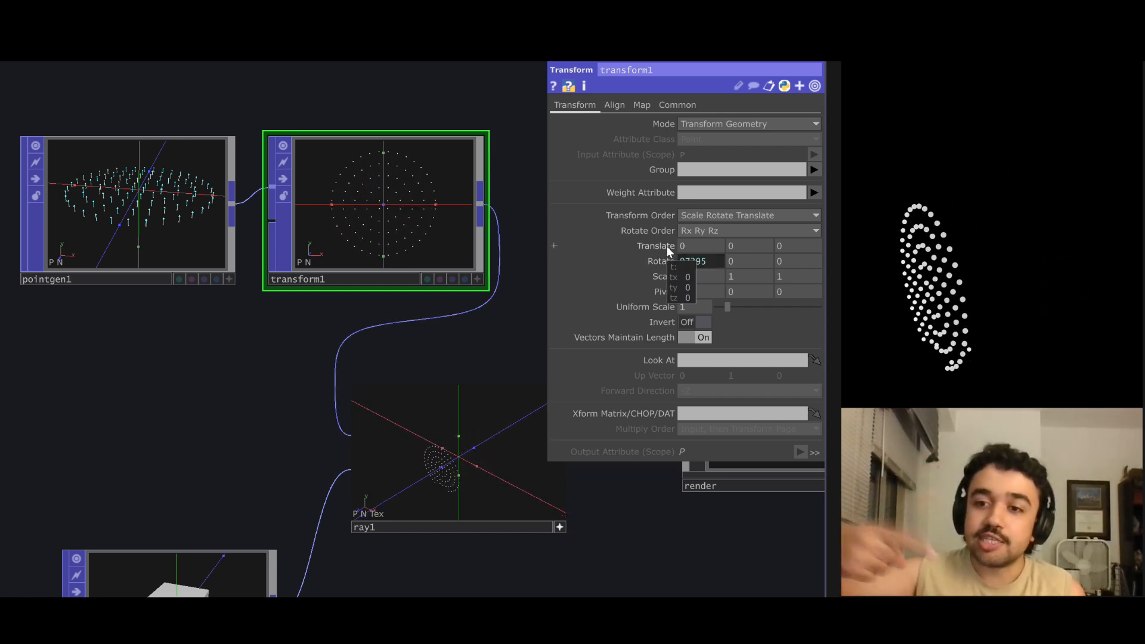
Examine the rotating circle of points from an angle in the viewer of transform1.
{"action": "left_click", "coordinate": [477, 279]}
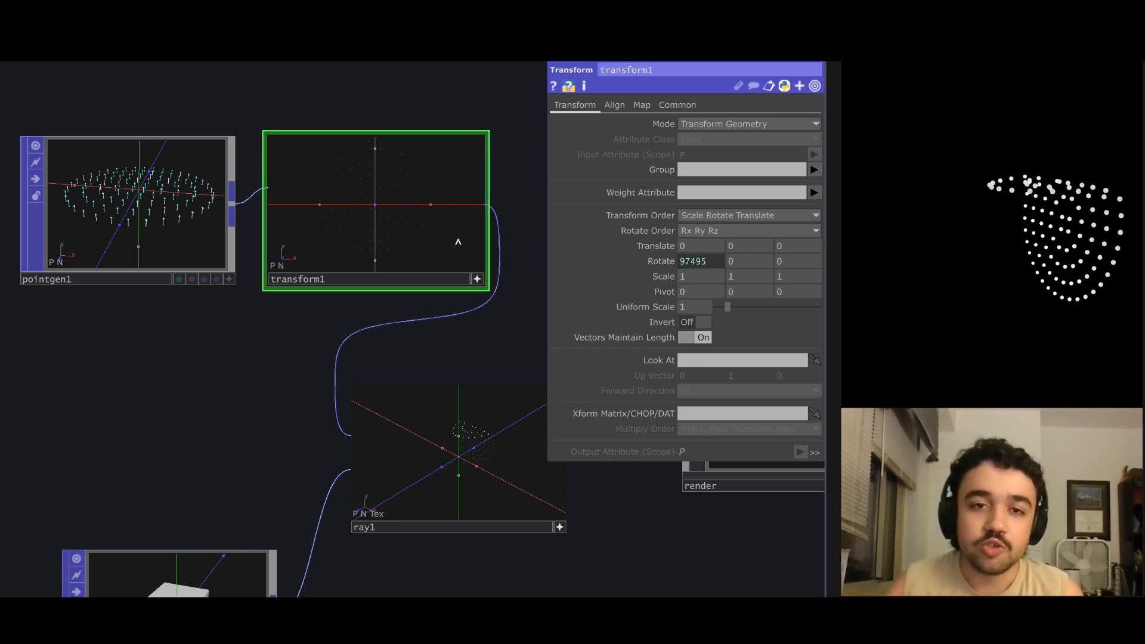
{"action": "left_click_drag", "start_coordinate": [460, 242], "coordinate": [424, 242]}
{"action": "scroll", "coordinate": [425, 238], "scroll_direction": "down", "scroll_amount": 4}
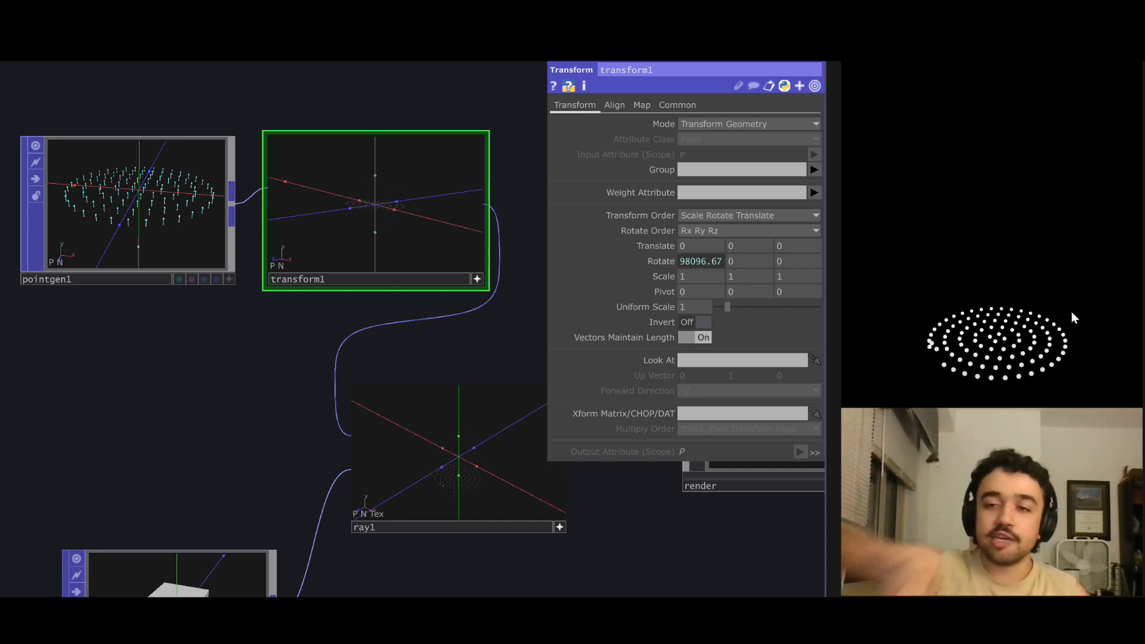
{"action": "left_click_drag", "start_coordinate": [478, 345], "coordinate": [421, 318]}
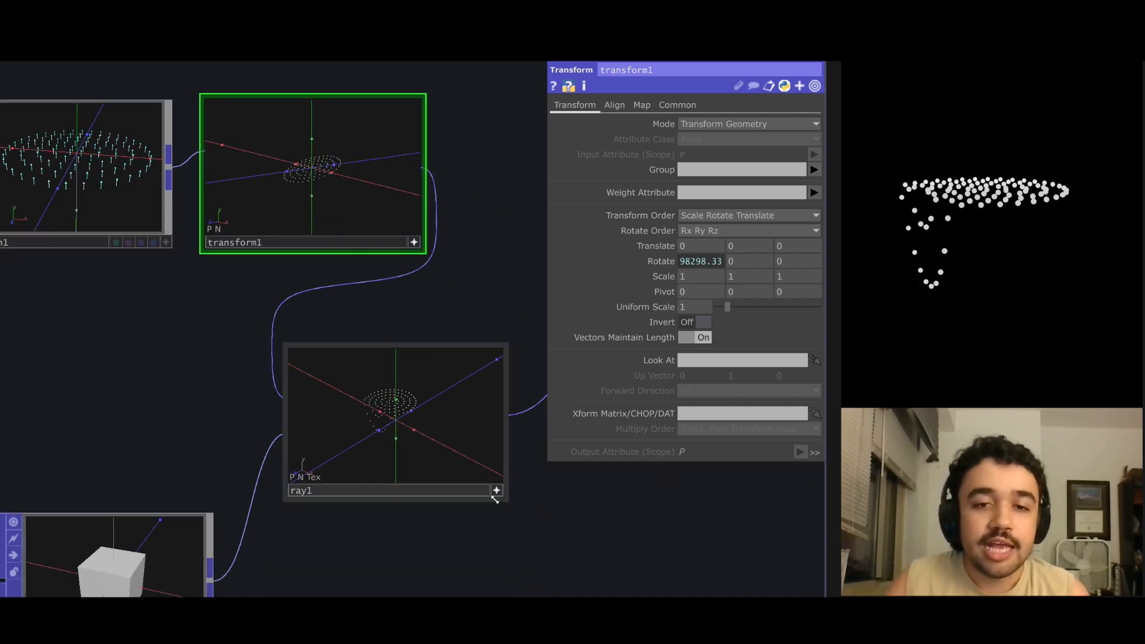
{"action": "scroll", "coordinate": [484, 250], "scroll_direction": "down", "scroll_amount": 3}
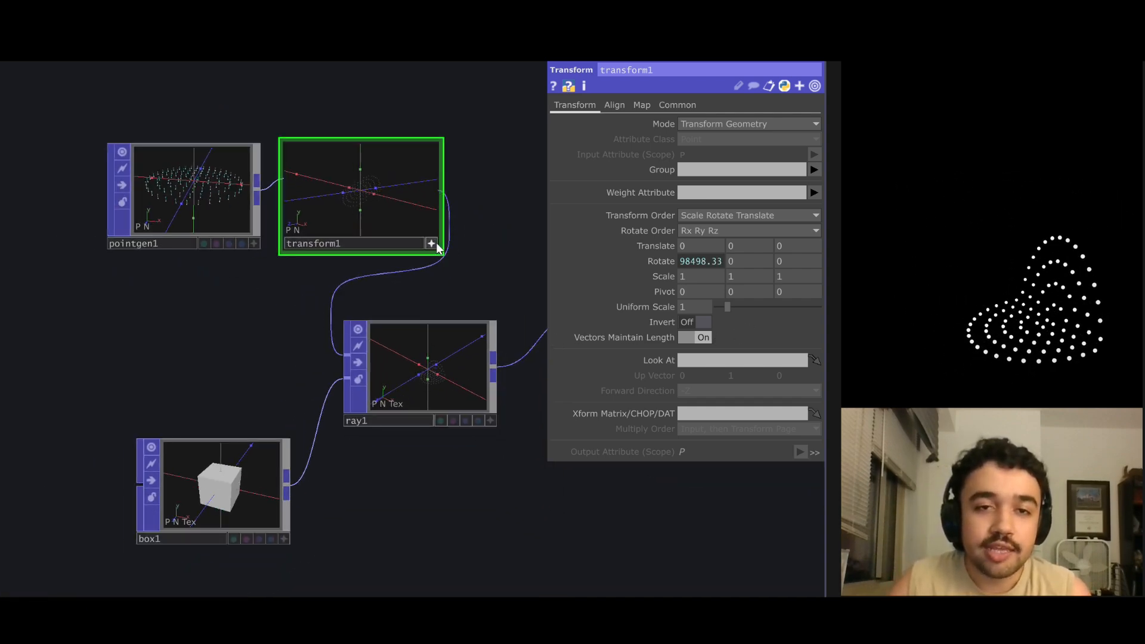
Space pointgen1, transform1 and box1 farther away from ray1 in the network.
{"action": "left_click_drag", "start_coordinate": [200, 191], "coordinate": [111, 192]}
{"action": "left_click_drag", "start_coordinate": [378, 212], "coordinate": [318, 212]}
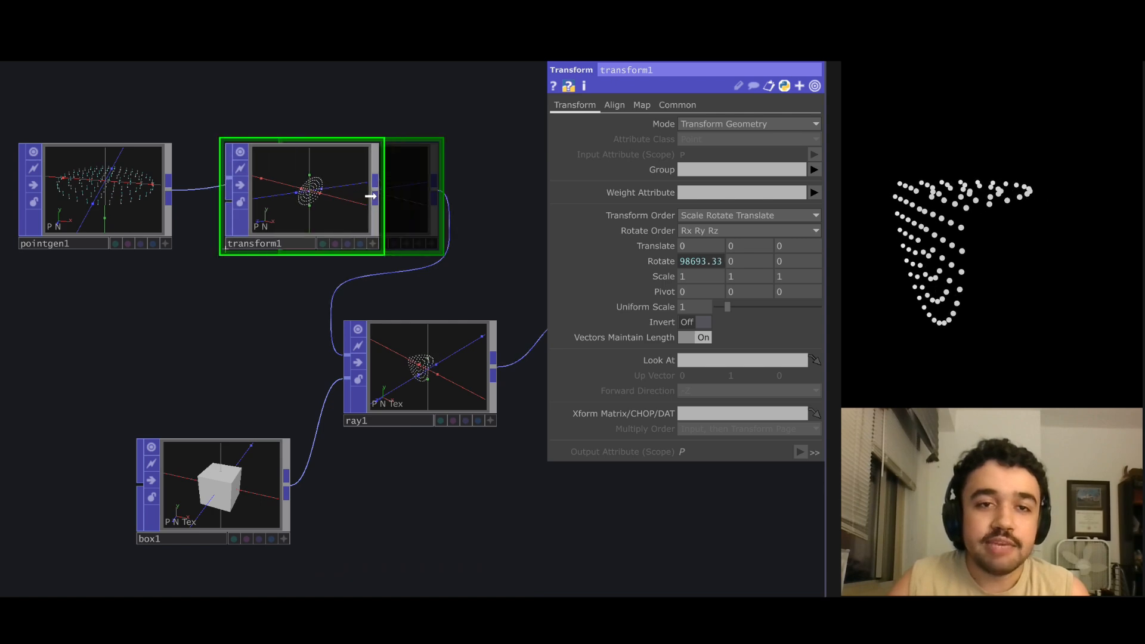
{"action": "left_click_drag", "start_coordinate": [281, 506], "coordinate": [166, 421]}
Examine the faces of the cube up close in the viewer of box1.
{"action": "scroll", "coordinate": [289, 520], "scroll_direction": "up", "scroll_amount": 6}
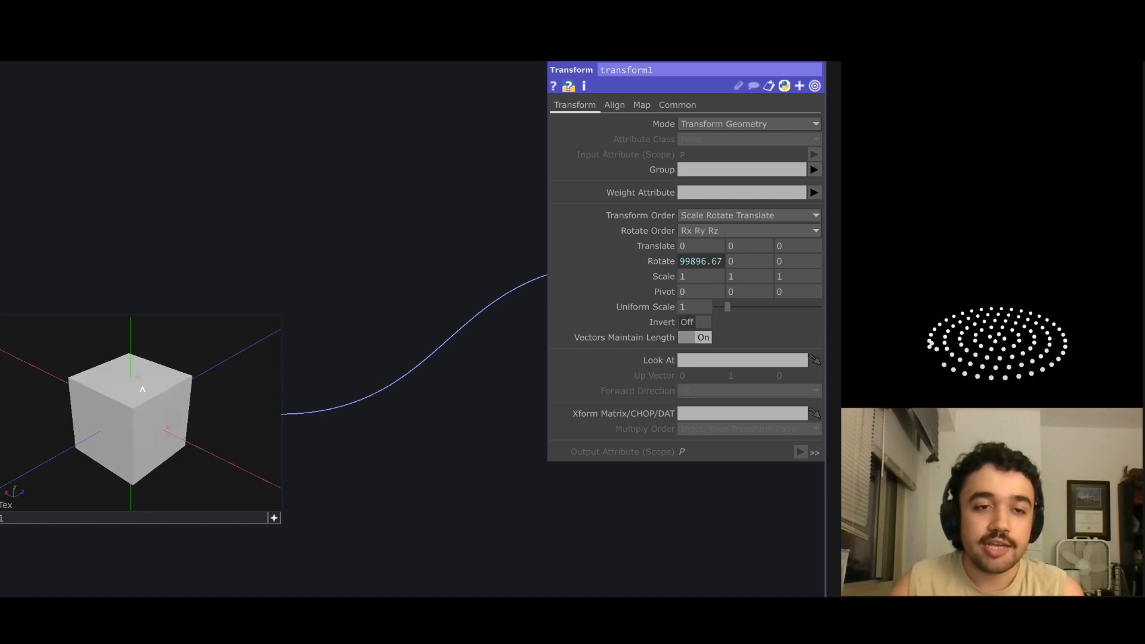
{"action": "scroll", "coordinate": [187, 196], "scroll_direction": "down", "scroll_amount": 3}
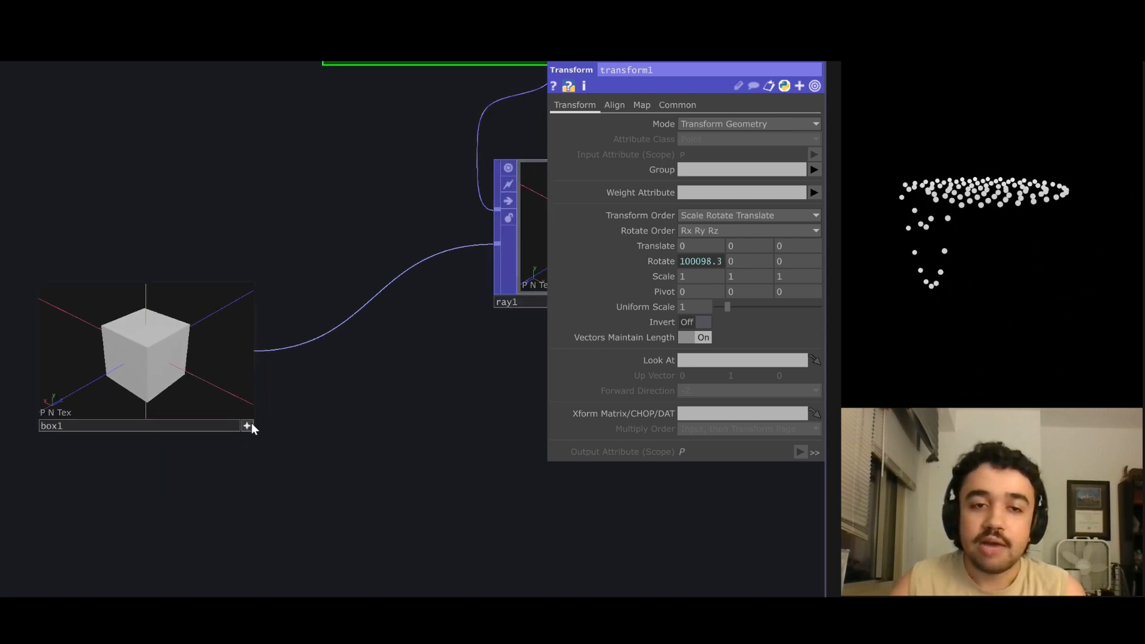
{"action": "left_click", "coordinate": [251, 424]}
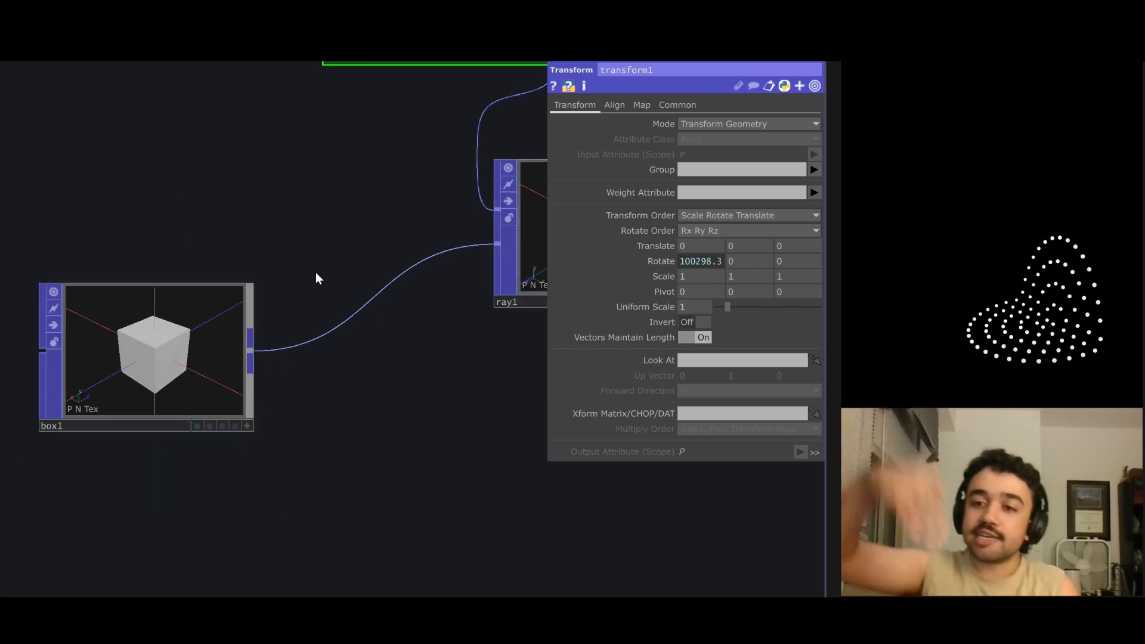
Move box1 farther from ray1 and insert a Normal POP into the connection between them.
{"action": "left_click_drag", "start_coordinate": [316, 272], "coordinate": [304, 417]}
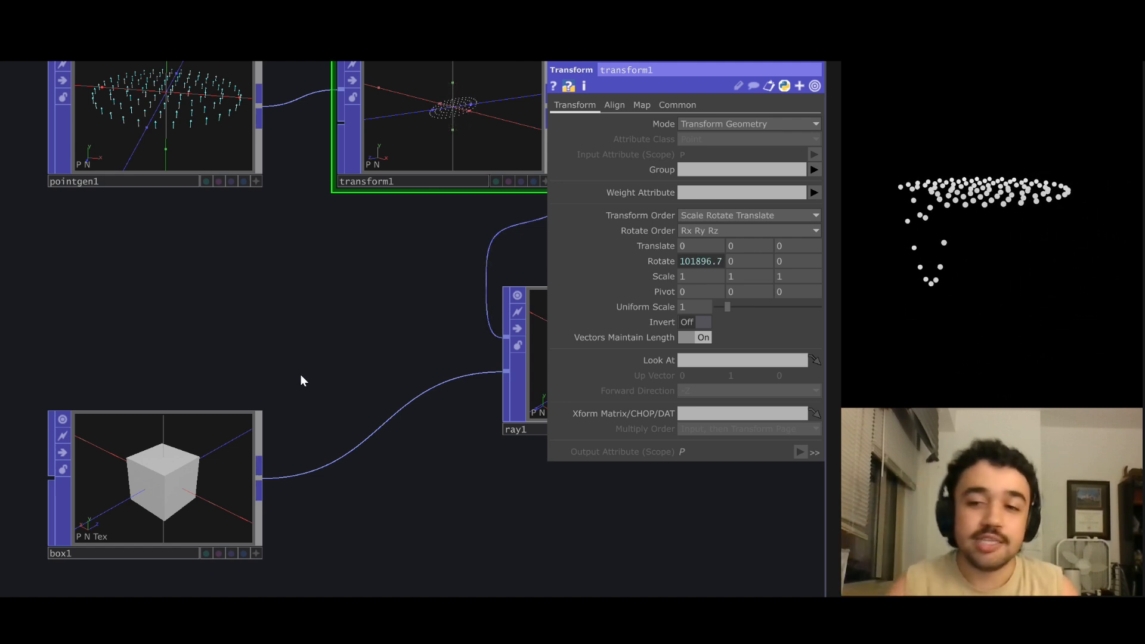
{"action": "scroll", "coordinate": [327, 358], "scroll_direction": "down", "scroll_amount": 3}
{"action": "left_click_drag", "start_coordinate": [327, 358], "coordinate": [340, 345]}
{"action": "left_click_drag", "start_coordinate": [191, 435], "coordinate": [103, 435]}
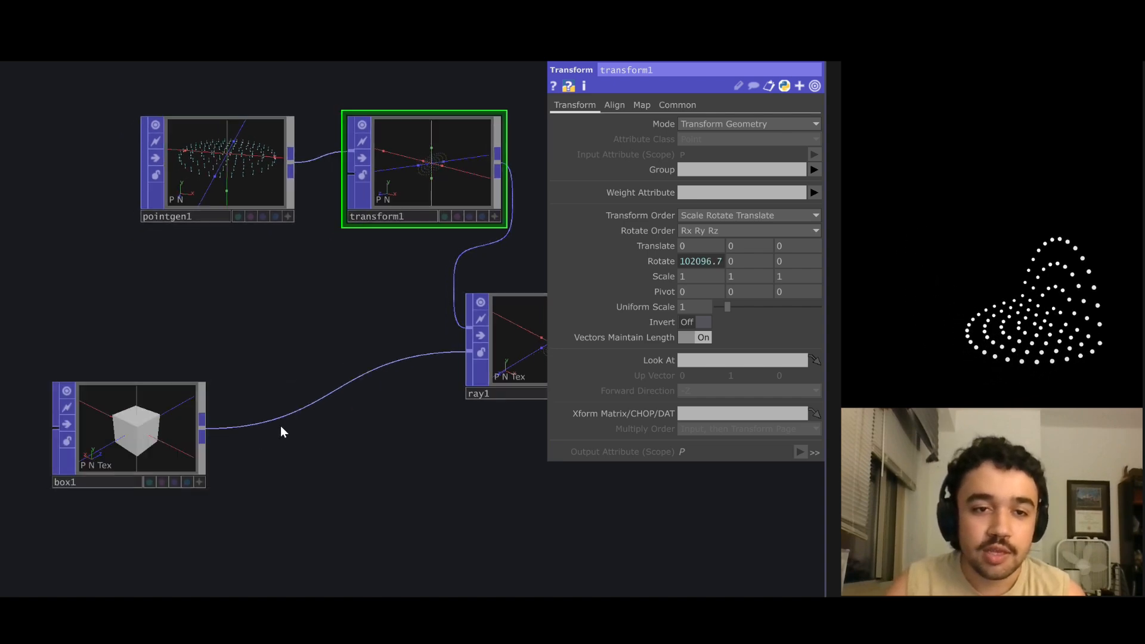
{"action": "right_click", "coordinate": [282, 424]}
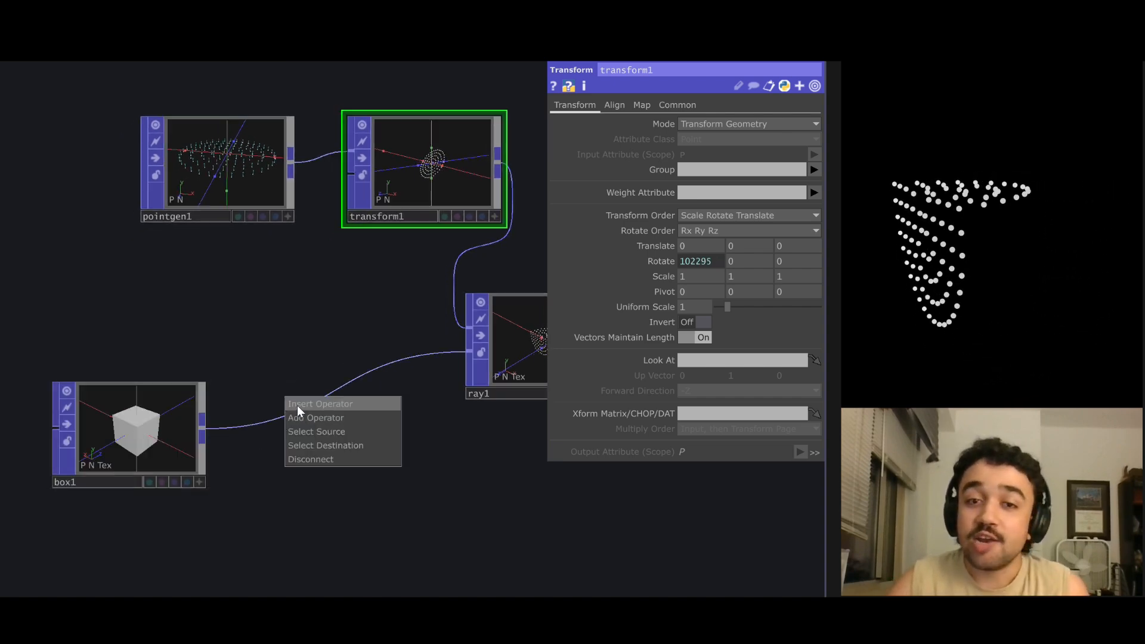
{"action": "left_click", "coordinate": [297, 405]}
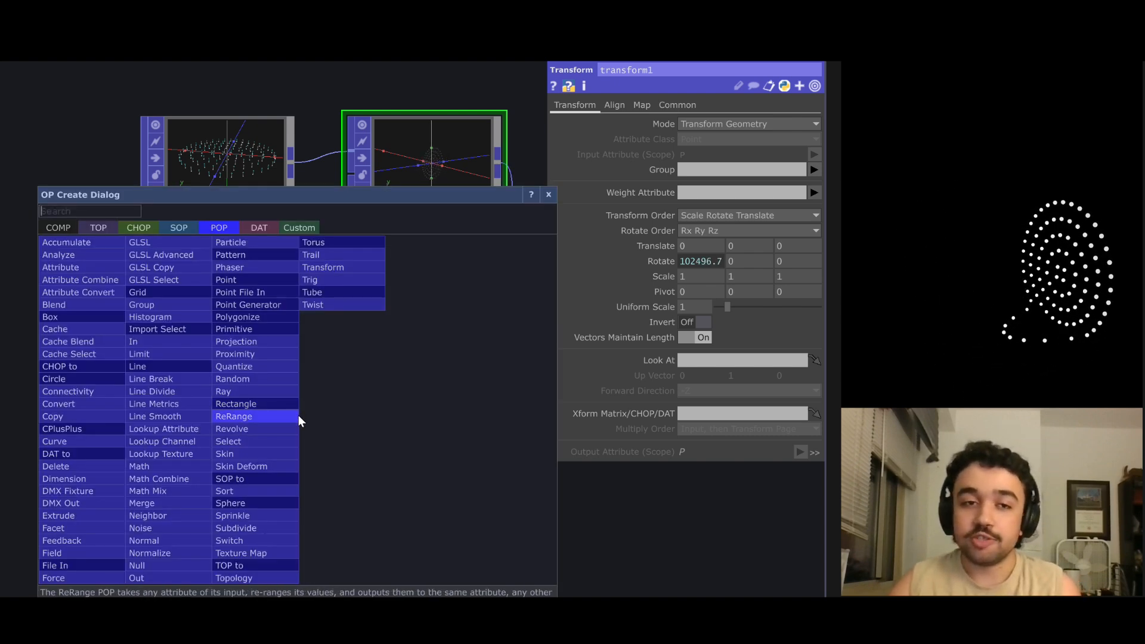
{"action": "type", "text": "nor"}
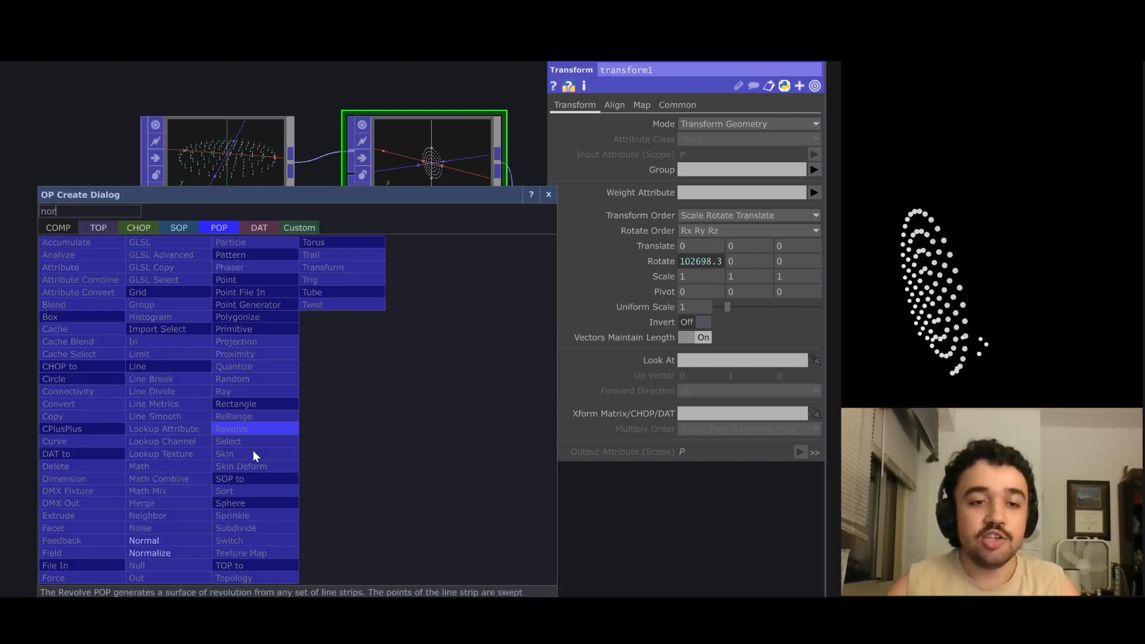
{"action": "left_click", "coordinate": [189, 537]}
{"action": "left_click", "coordinate": [349, 457]}
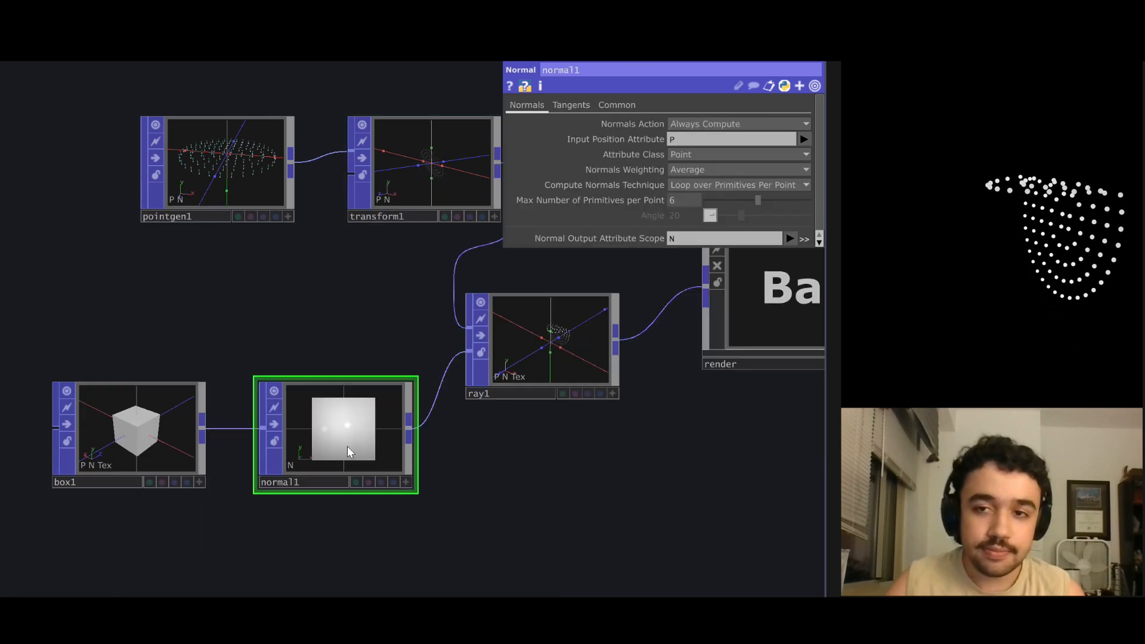
Set the number of bounces of ray1 to 2.
{"action": "scroll", "coordinate": [537, 429], "scroll_direction": "up", "scroll_amount": 5}
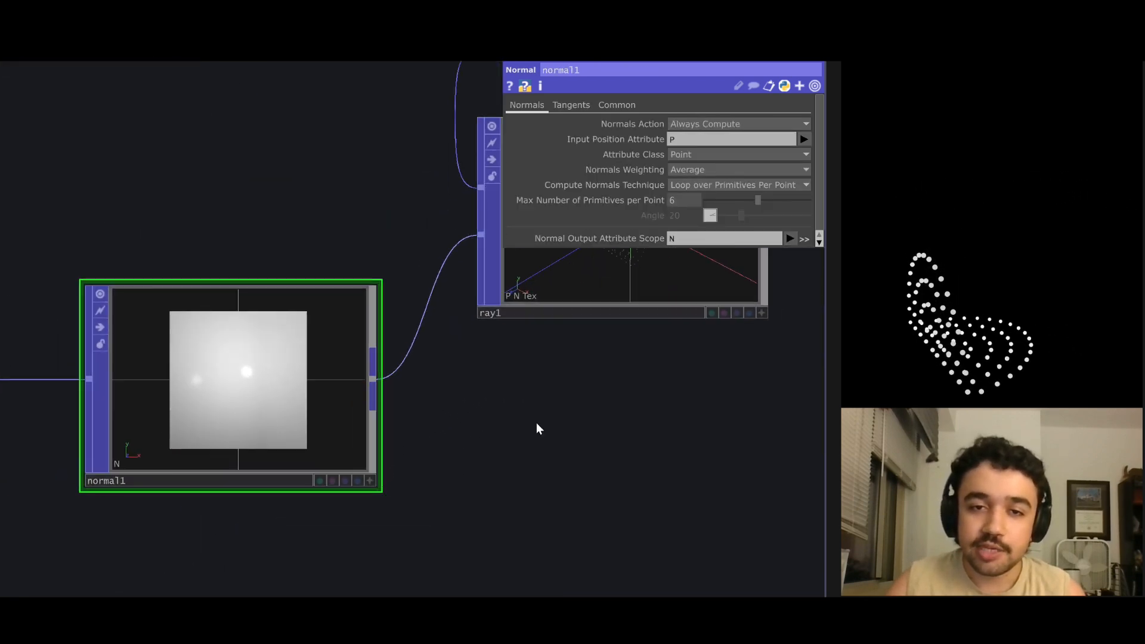
{"action": "left_click_drag", "start_coordinate": [500, 396], "coordinate": [476, 409]}
{"action": "left_click", "coordinate": [486, 388]}
{"action": "left_click_drag", "start_coordinate": [699, 158], "coordinate": [706, 160]}
{"action": "scroll", "coordinate": [504, 126], "scroll_direction": "down", "scroll_amount": 5}
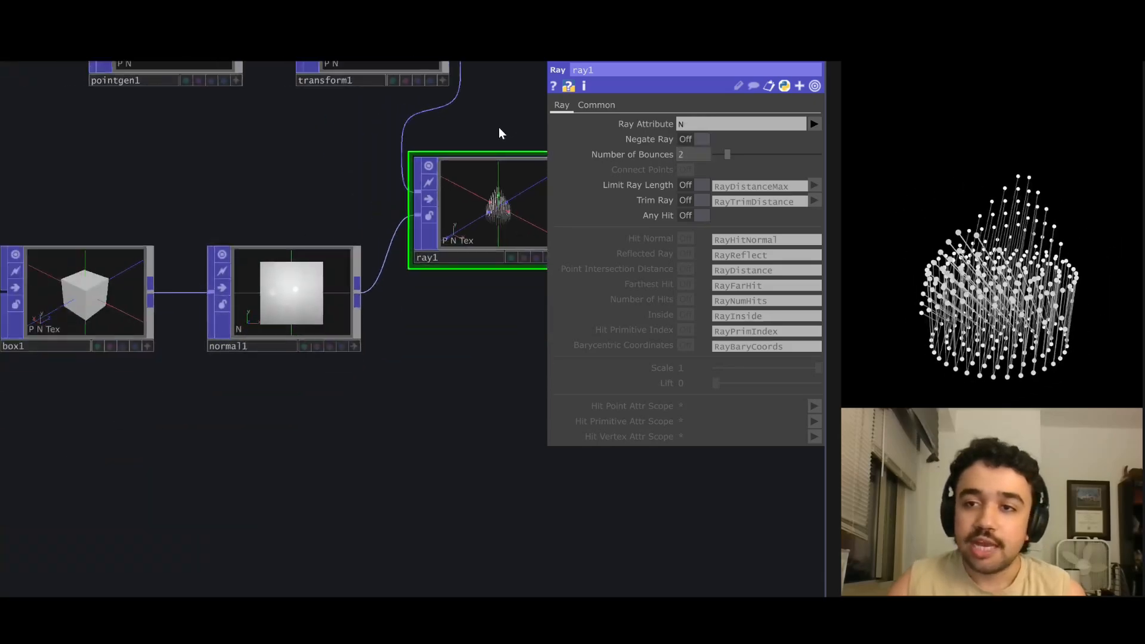
{"action": "left_click_drag", "start_coordinate": [498, 126], "coordinate": [385, 312]}
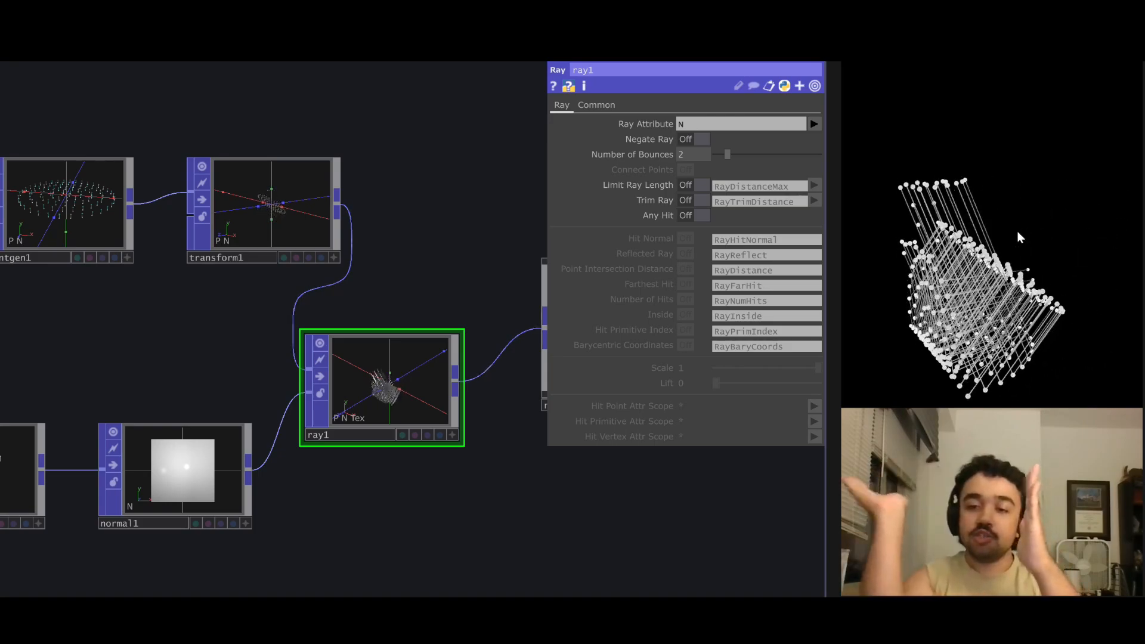
Animate the Y rotation of transform1 with the expression absTime.seconds*20.
{"action": "scroll", "coordinate": [425, 215], "scroll_direction": "down", "scroll_amount": 3}
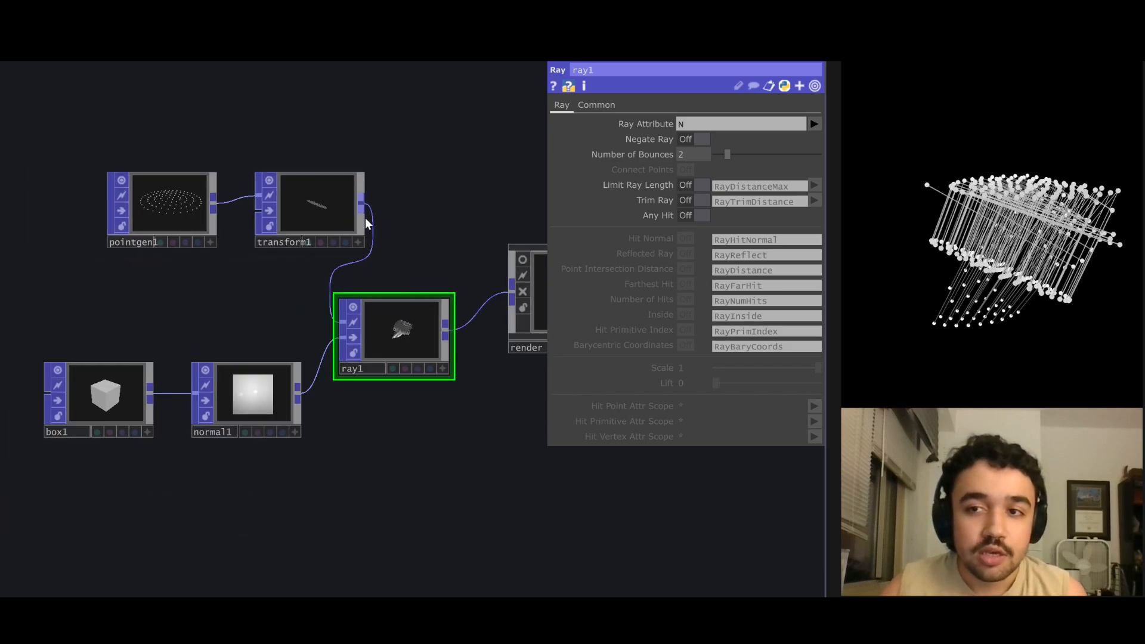
{"action": "left_click", "coordinate": [324, 196]}
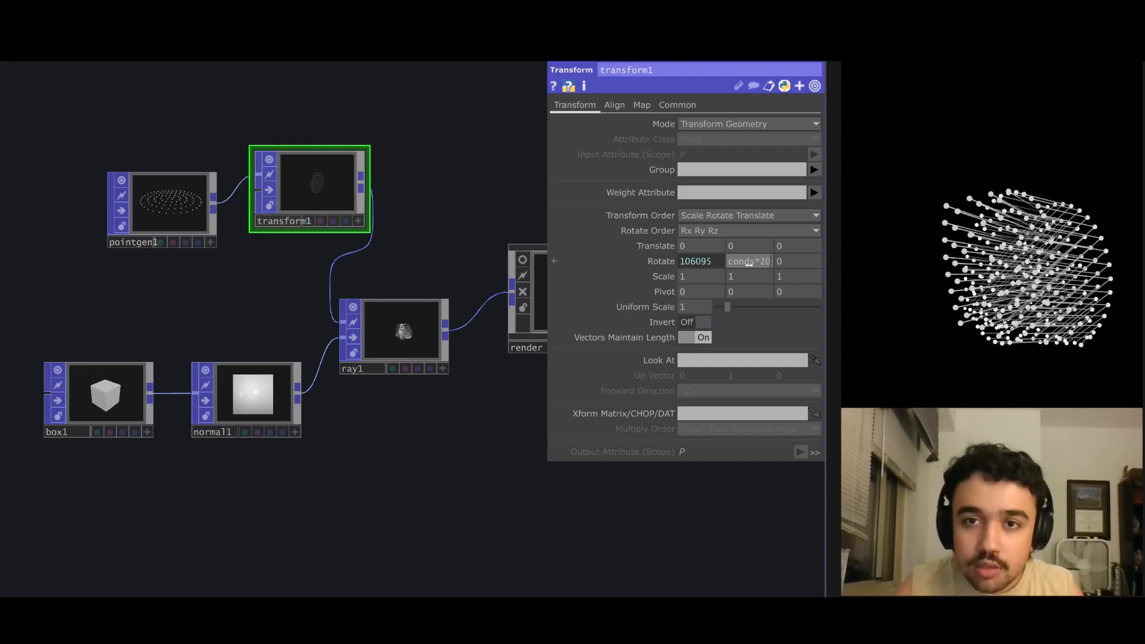
{"action": "left_click", "coordinate": [749, 264]}
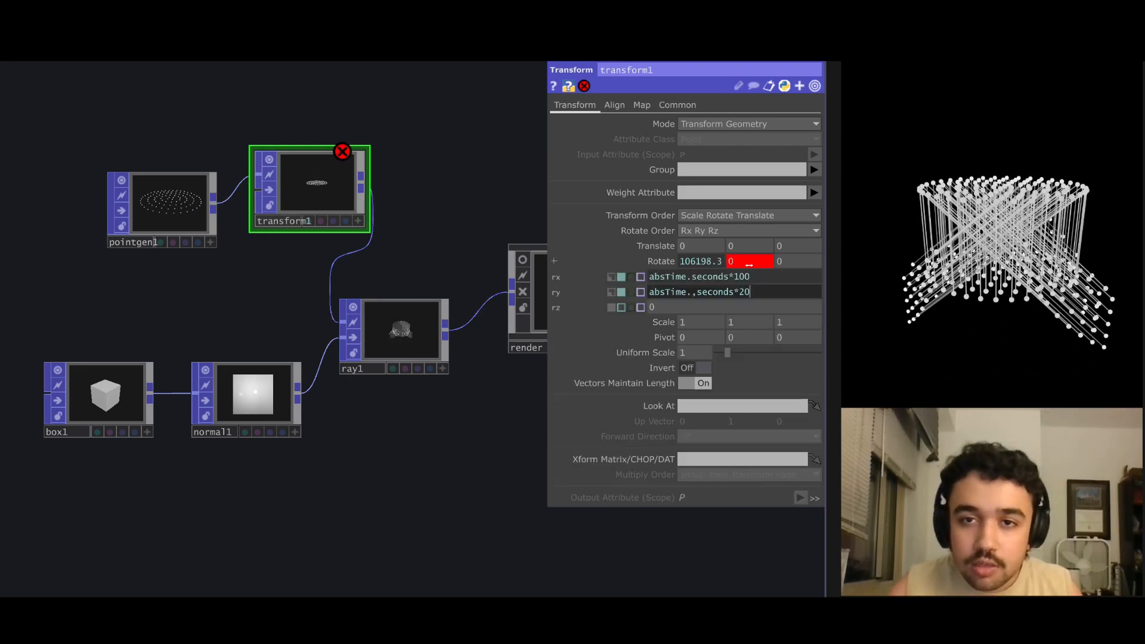
{"action": "left_click", "coordinate": [698, 293]}
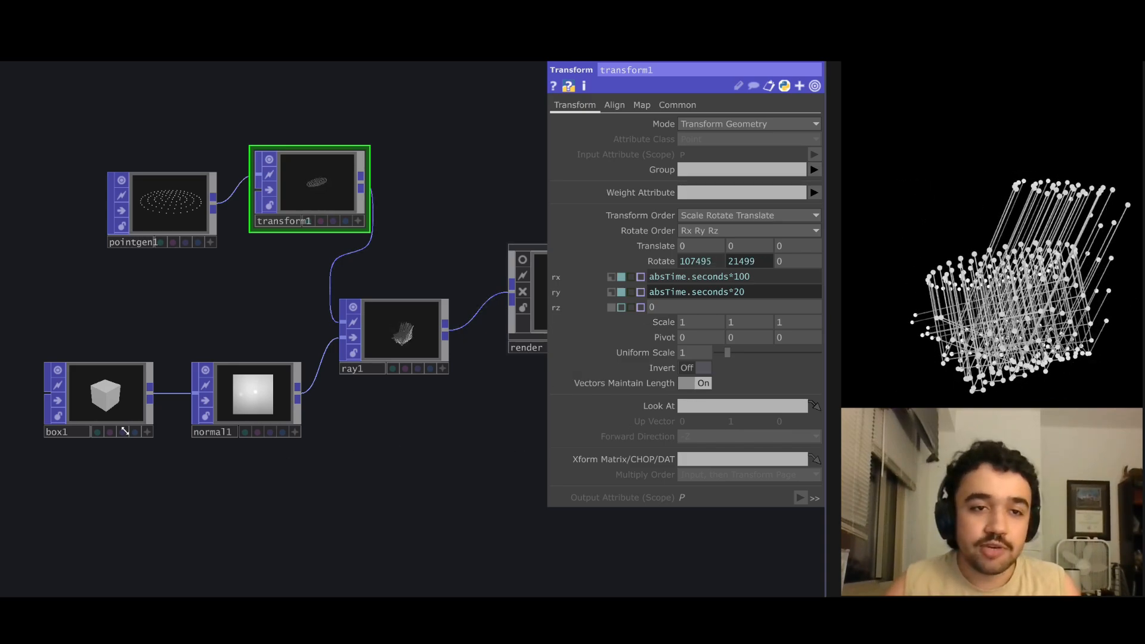
Set the corner type of box1 to Subdivide.
{"action": "left_click", "coordinate": [125, 431]}
{"action": "scroll", "coordinate": [273, 395], "scroll_direction": "up", "scroll_amount": 3}
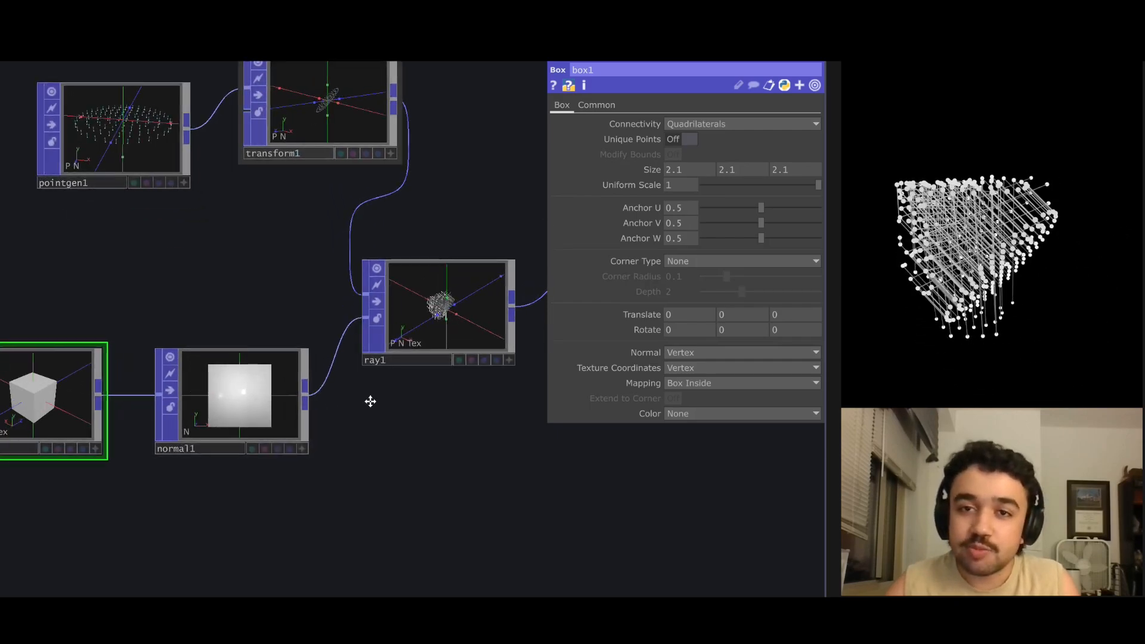
{"action": "left_click_drag", "start_coordinate": [370, 401], "coordinate": [422, 393]}
{"action": "left_click", "coordinate": [680, 262]}
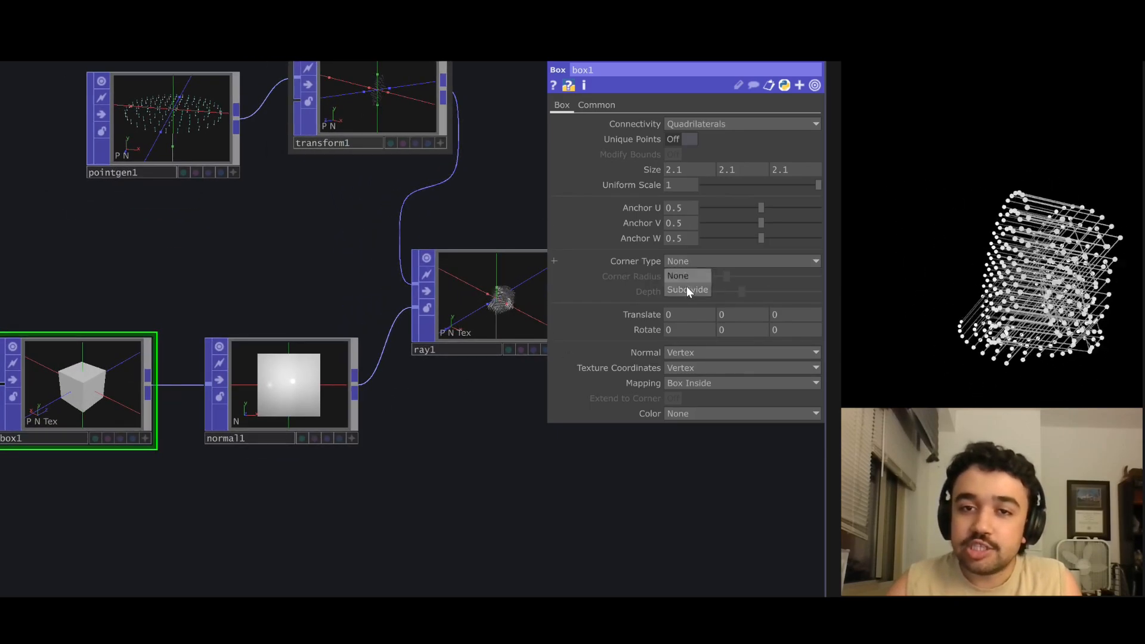
{"action": "left_click", "coordinate": [687, 290]}
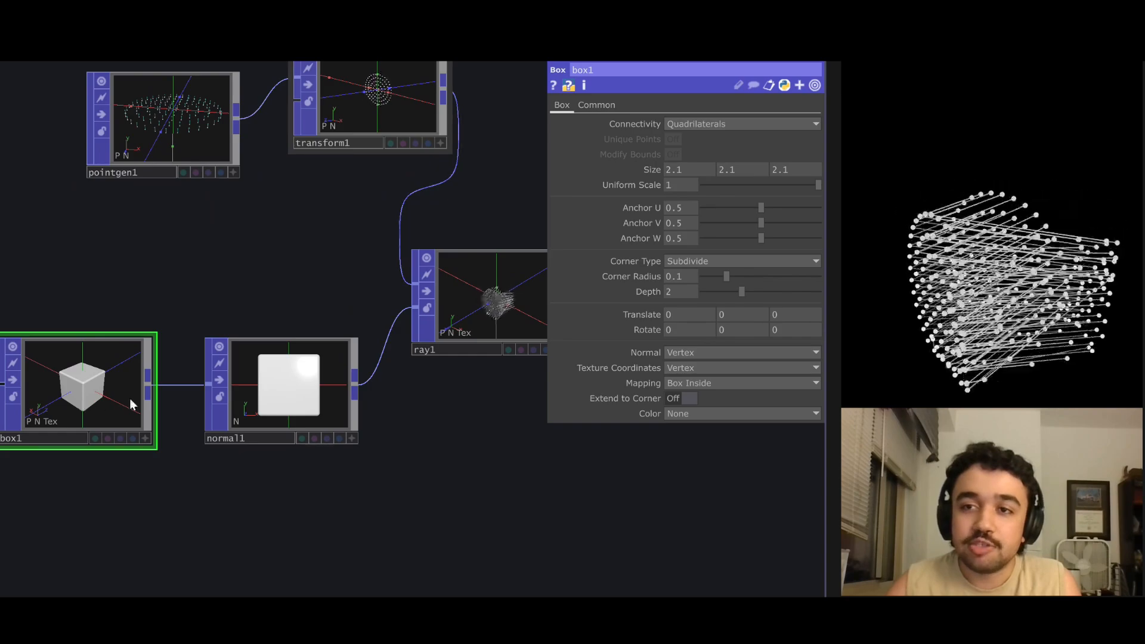
Increase the corner radius of box1 to 1.
{"action": "scroll", "coordinate": [80, 392], "scroll_direction": "up", "scroll_amount": 3}
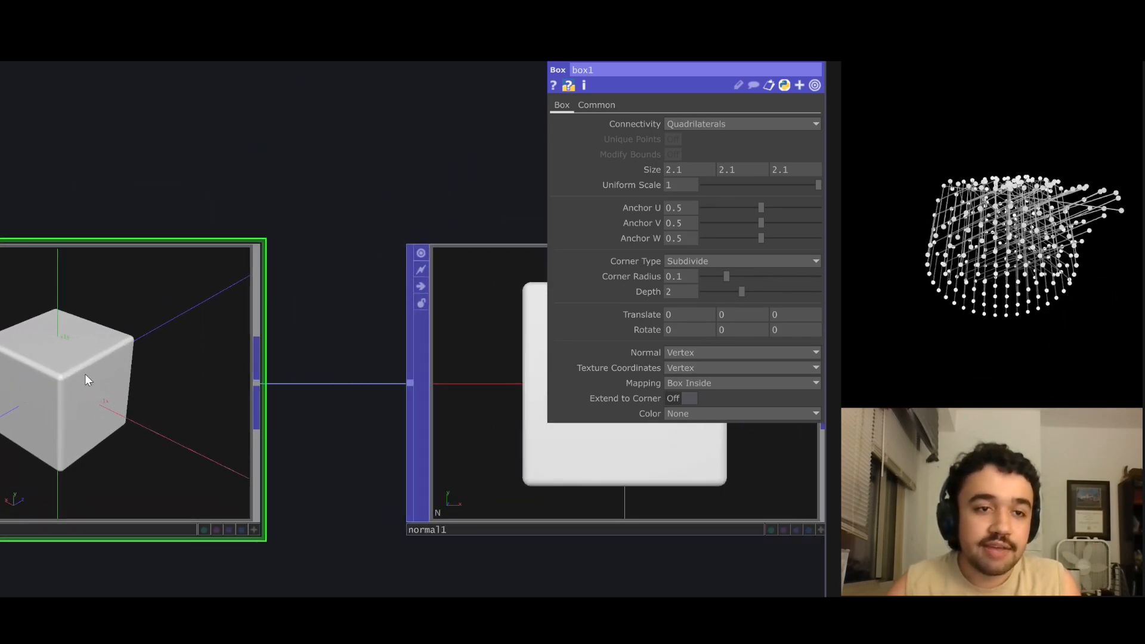
{"action": "scroll", "coordinate": [84, 374], "scroll_direction": "down", "scroll_amount": 3}
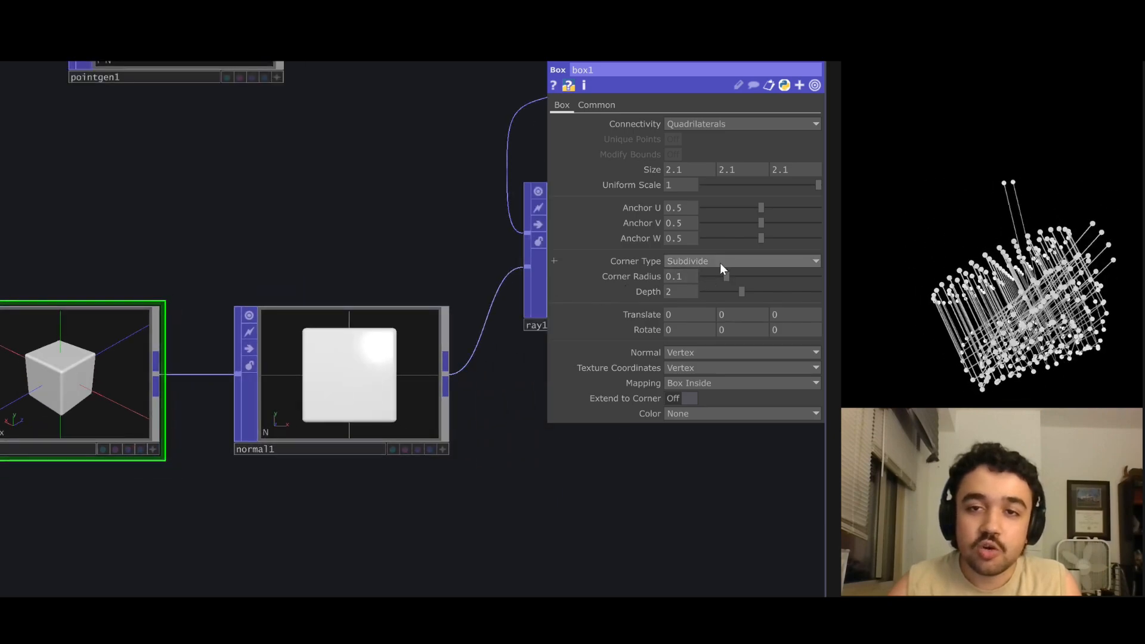
{"action": "left_click_drag", "start_coordinate": [683, 278], "coordinate": [688, 255]}
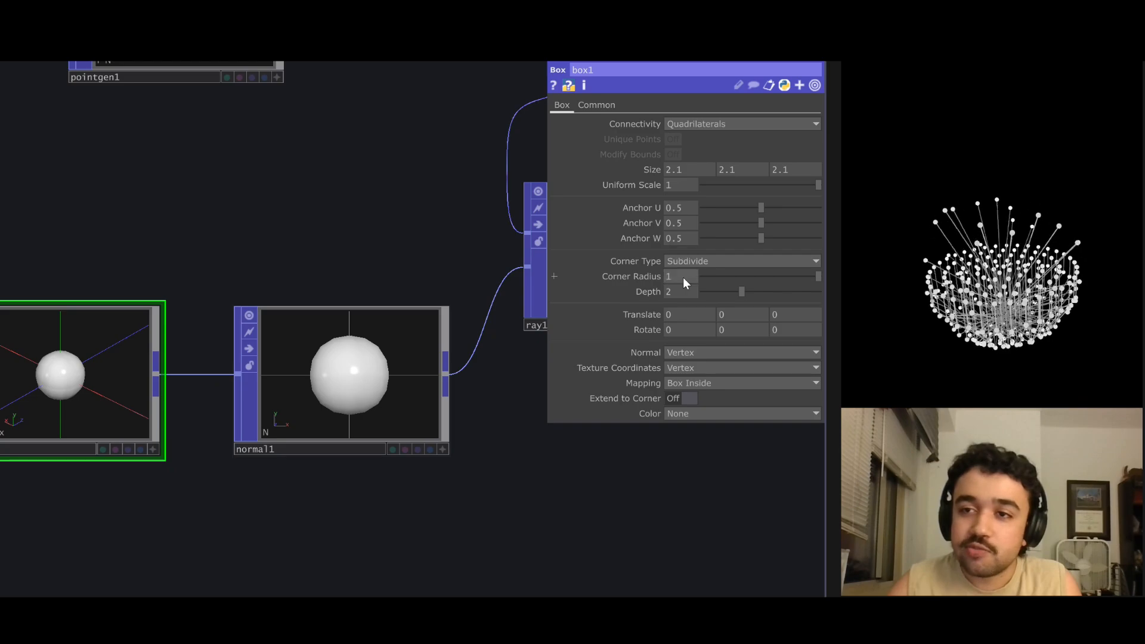
Set the corner radius of box1 to 0.5.
{"action": "left_click_drag", "start_coordinate": [370, 296], "coordinate": [263, 320]}
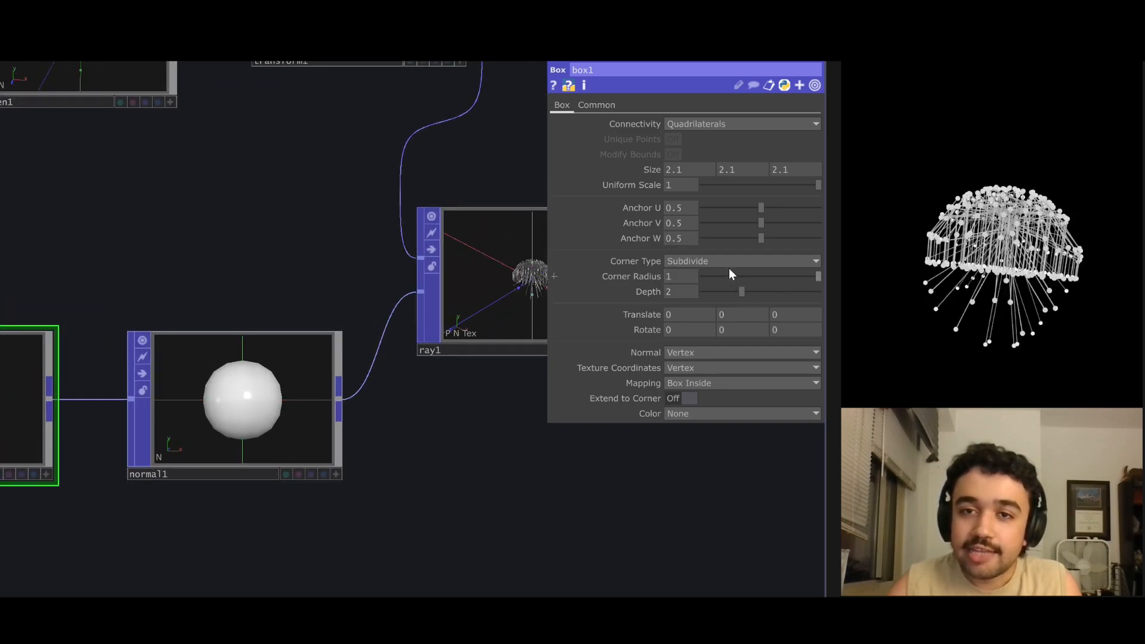
{"action": "middle_click_drag", "start_coordinate": [686, 279], "coordinate": [653, 263]}
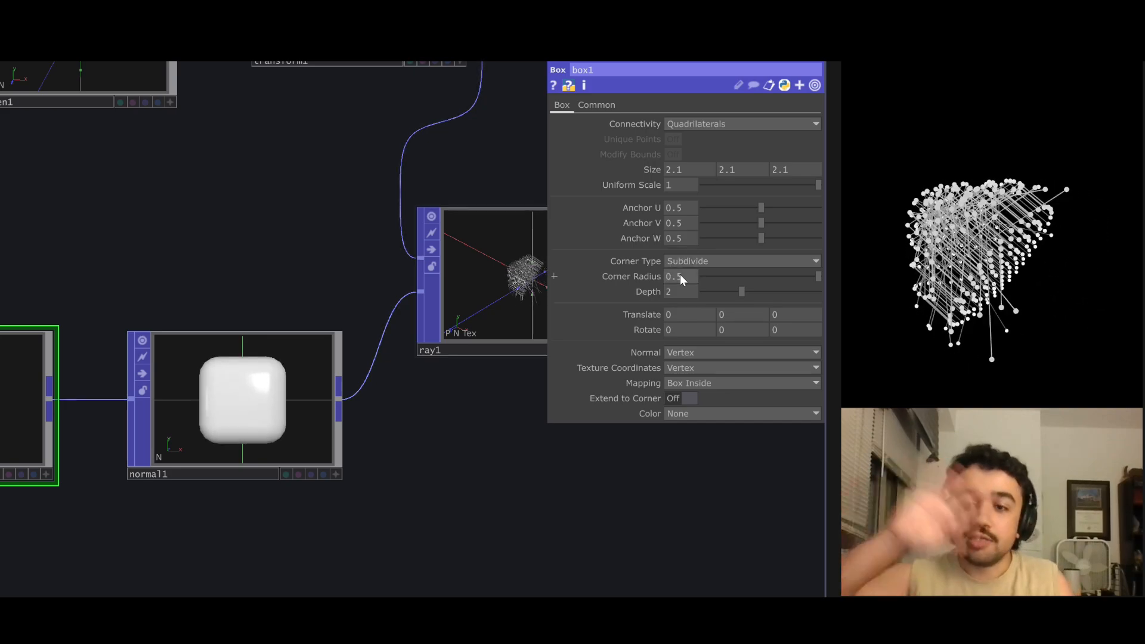
Turn off Connect Points in ray1 and set its number of bounces to 1.
{"action": "scroll", "coordinate": [442, 185], "scroll_direction": "down", "scroll_amount": 2}
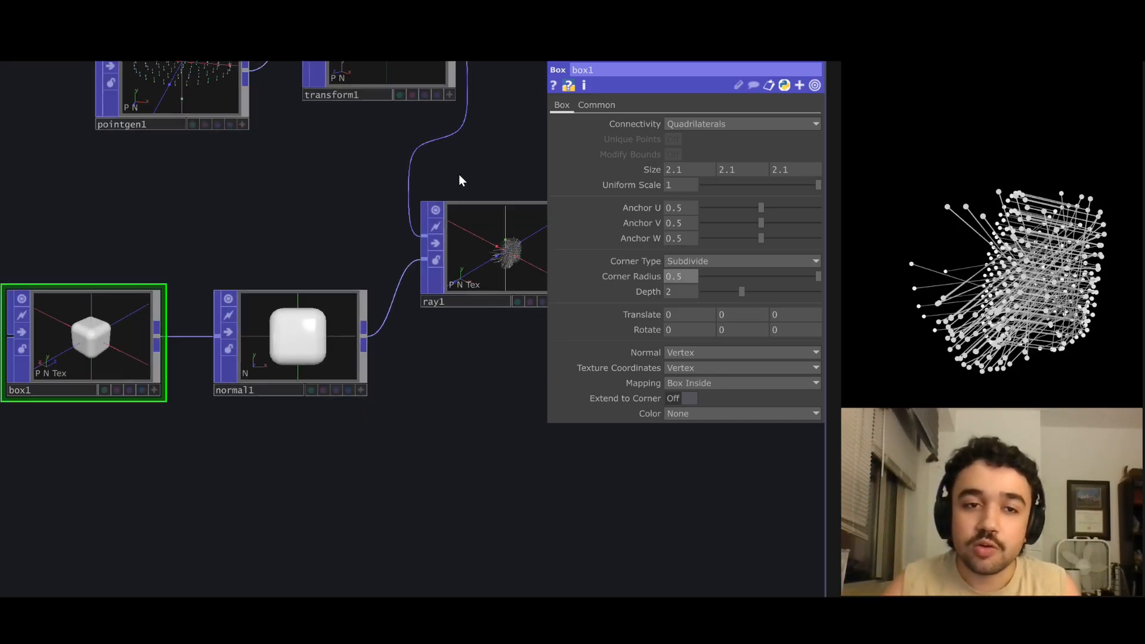
{"action": "left_click", "coordinate": [495, 237]}
{"action": "left_click_drag", "start_coordinate": [535, 189], "coordinate": [454, 229]}
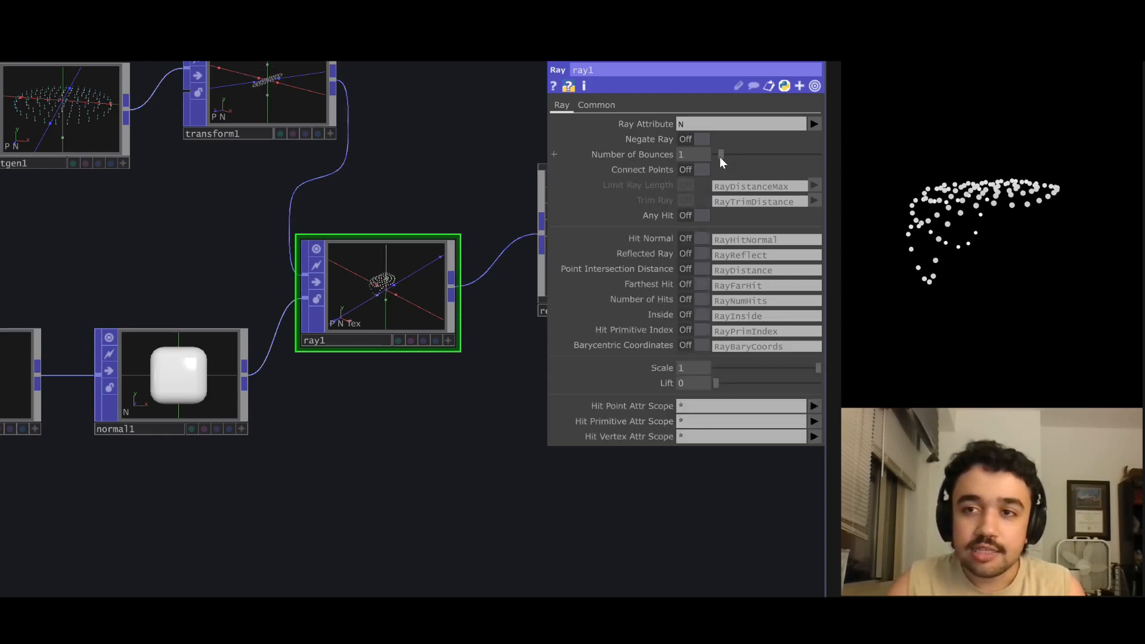
Insert a Noise operator between pointgen1 and transform1 and line it up in the network.
{"action": "key", "text": "h"}
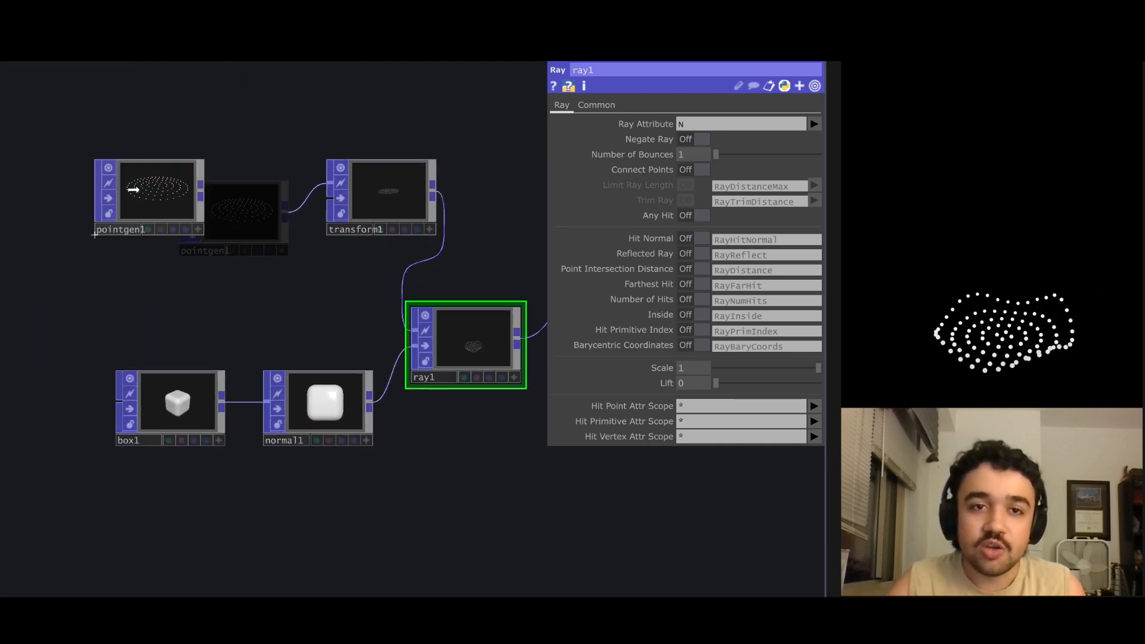
{"action": "scroll", "coordinate": [400, 196], "scroll_direction": "up", "scroll_amount": 3}
{"action": "left_click", "coordinate": [399, 196]}
{"action": "left_click_drag", "start_coordinate": [397, 199], "coordinate": [381, 205]}
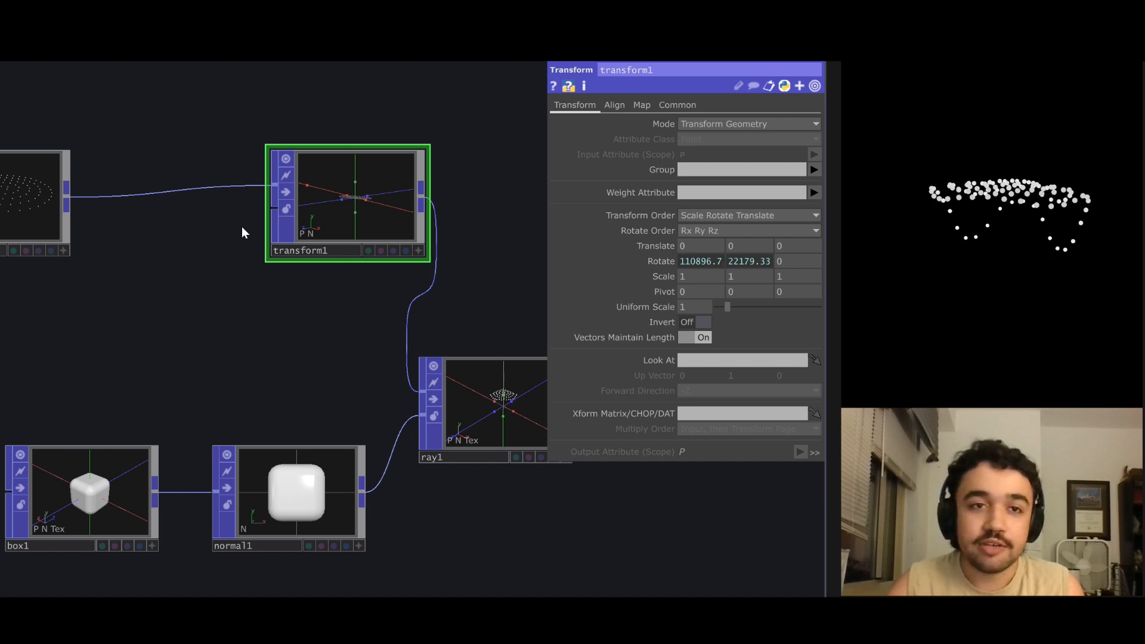
{"action": "left_click_drag", "start_coordinate": [216, 208], "coordinate": [277, 196]}
{"action": "mouse_move", "coordinate": [433, 198]}
{"action": "left_mouse_down"}
{"action": "mouse_move", "coordinate": [302, 183]}
{"action": "mouse_move", "coordinate": [413, 198]}
{"action": "left_mouse_up"}
{"action": "right_click", "coordinate": [212, 177]}
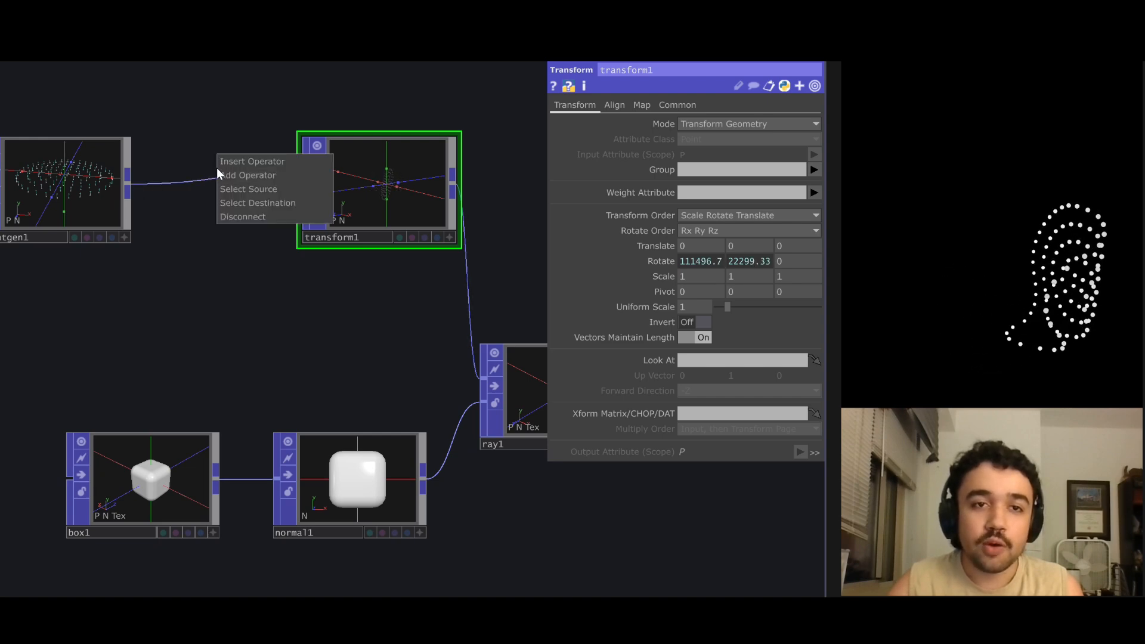
{"action": "left_click", "coordinate": [242, 158]}
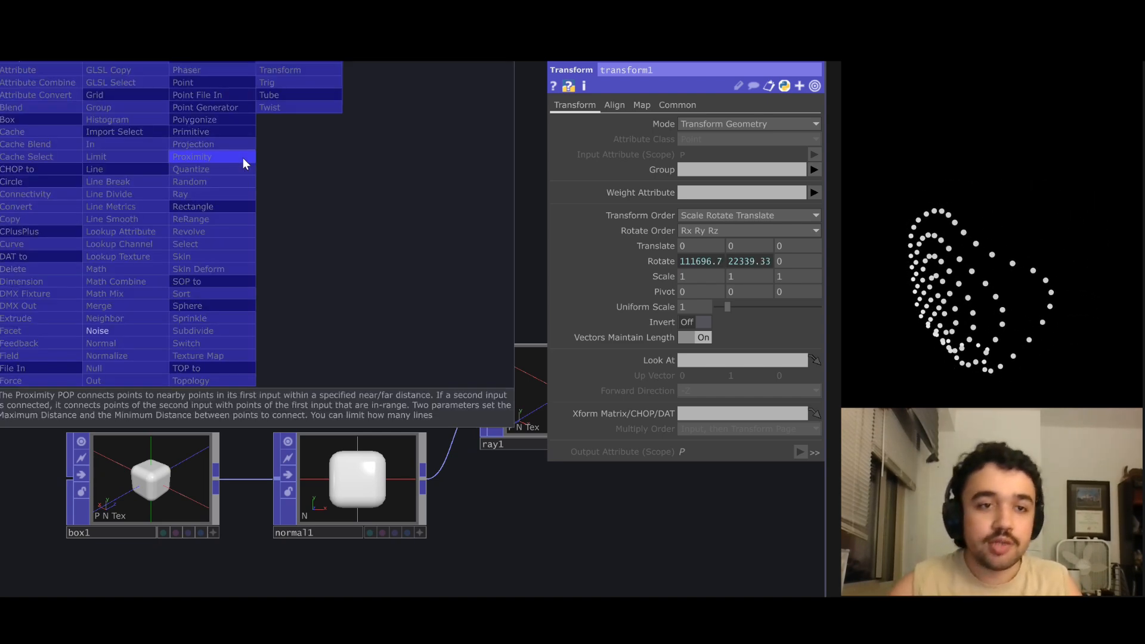
{"action": "left_click", "coordinate": [131, 332]}
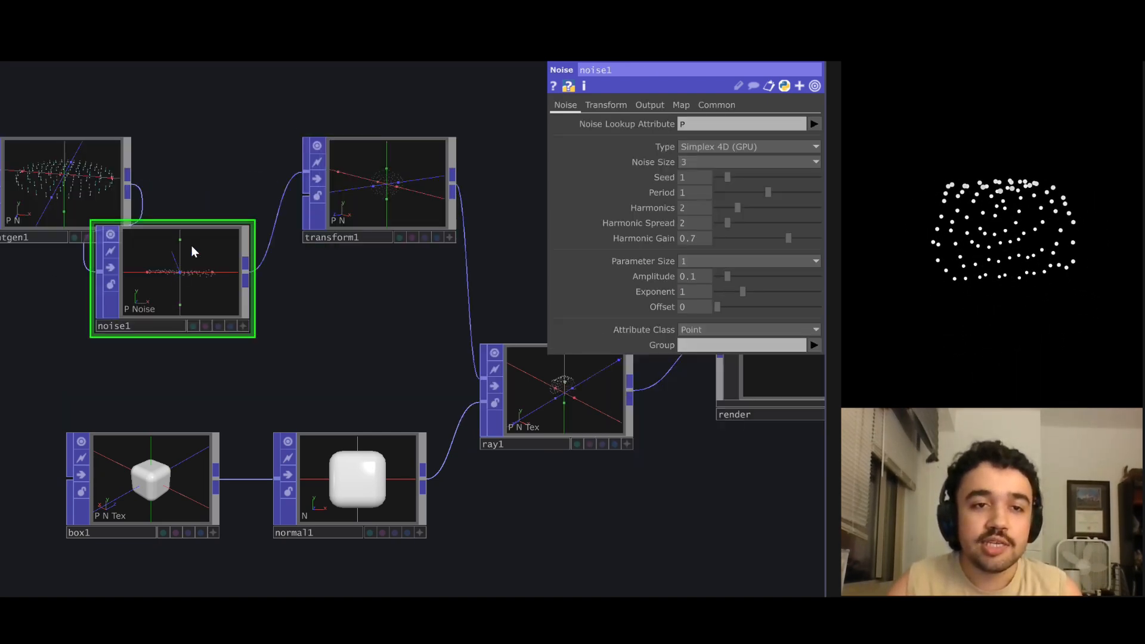
{"action": "left_click_drag", "start_coordinate": [133, 187], "coordinate": [262, 184]}
{"action": "left_click_drag", "start_coordinate": [191, 195], "coordinate": [102, 225]}
{"action": "left_click_drag", "start_coordinate": [316, 275], "coordinate": [310, 215]}
Make the viewer of noise1 active and set its Output Attribute Scope to N.
{"action": "scroll", "coordinate": [292, 212], "scroll_direction": "up", "scroll_amount": 5}
{"action": "left_click", "coordinate": [394, 323]}
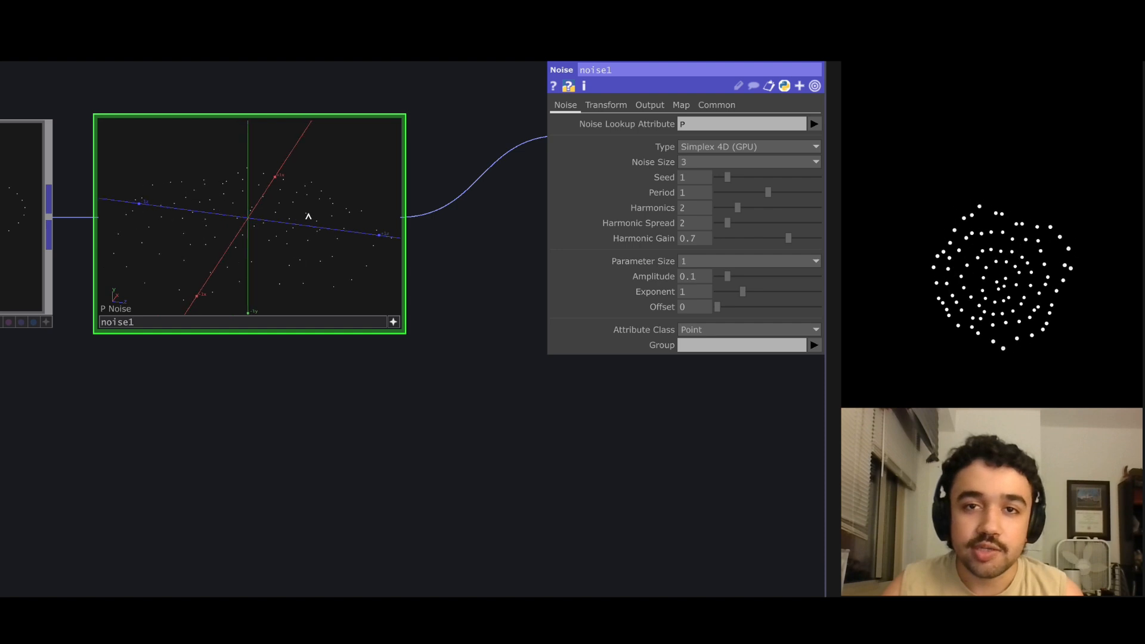
{"action": "left_click", "coordinate": [655, 105]}
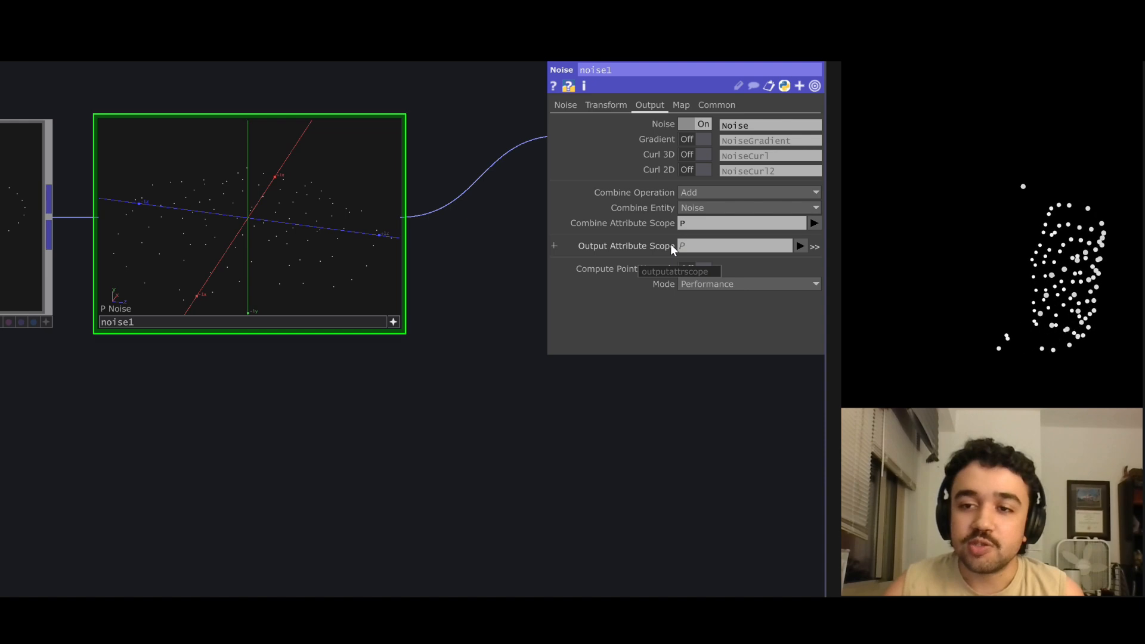
{"action": "left_click", "coordinate": [799, 246]}
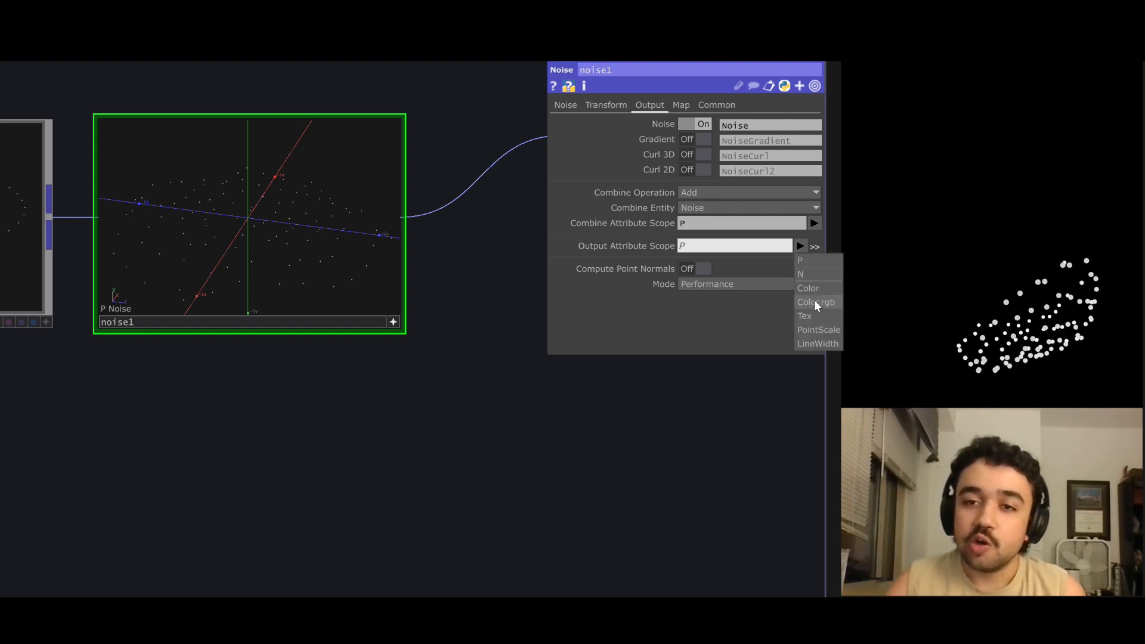
{"action": "left_click", "coordinate": [813, 276]}
Display the N point attribute as vectors in the noise1 viewer and examine the normals' directions.
{"action": "left_click_drag", "start_coordinate": [431, 275], "coordinate": [455, 287]}
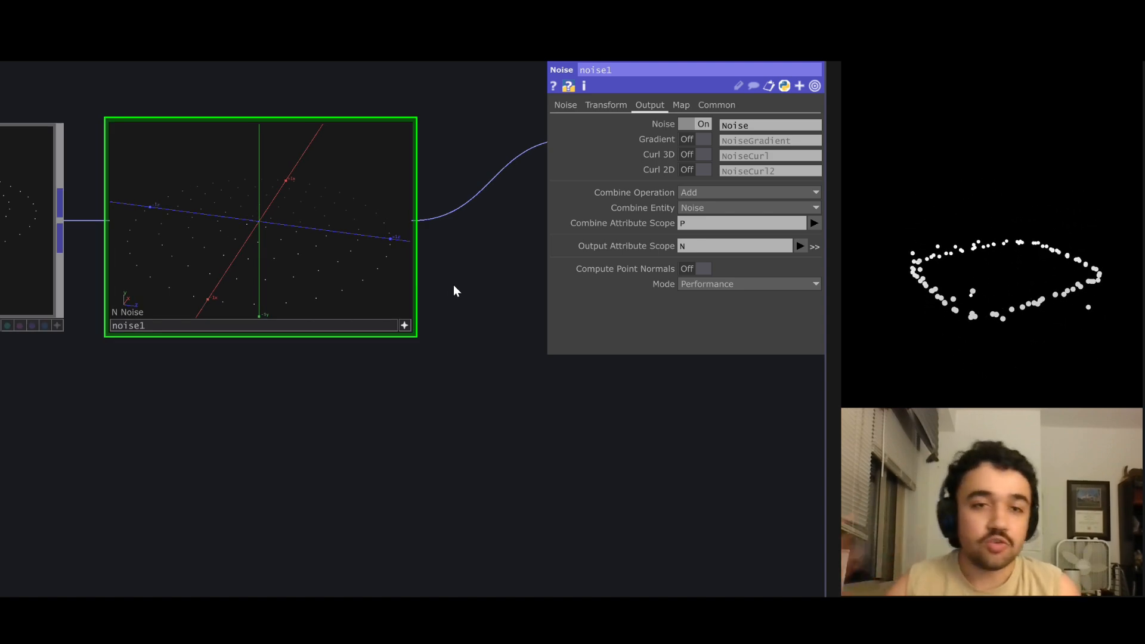
{"action": "right_click", "coordinate": [410, 320]}
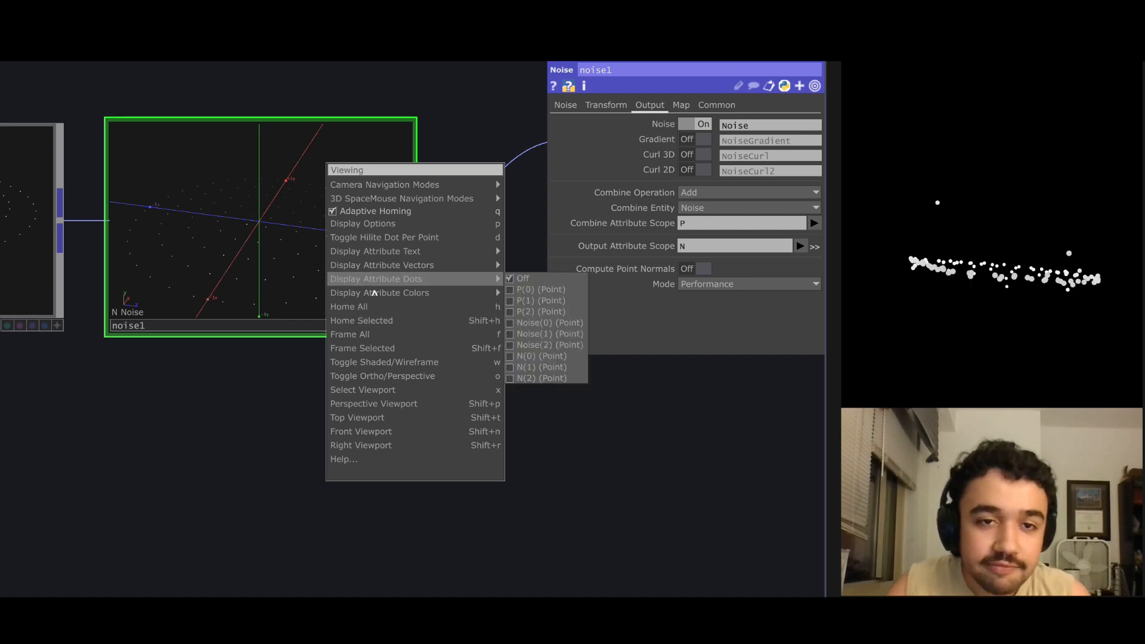
{"action": "mouse_move", "coordinate": [374, 270]}
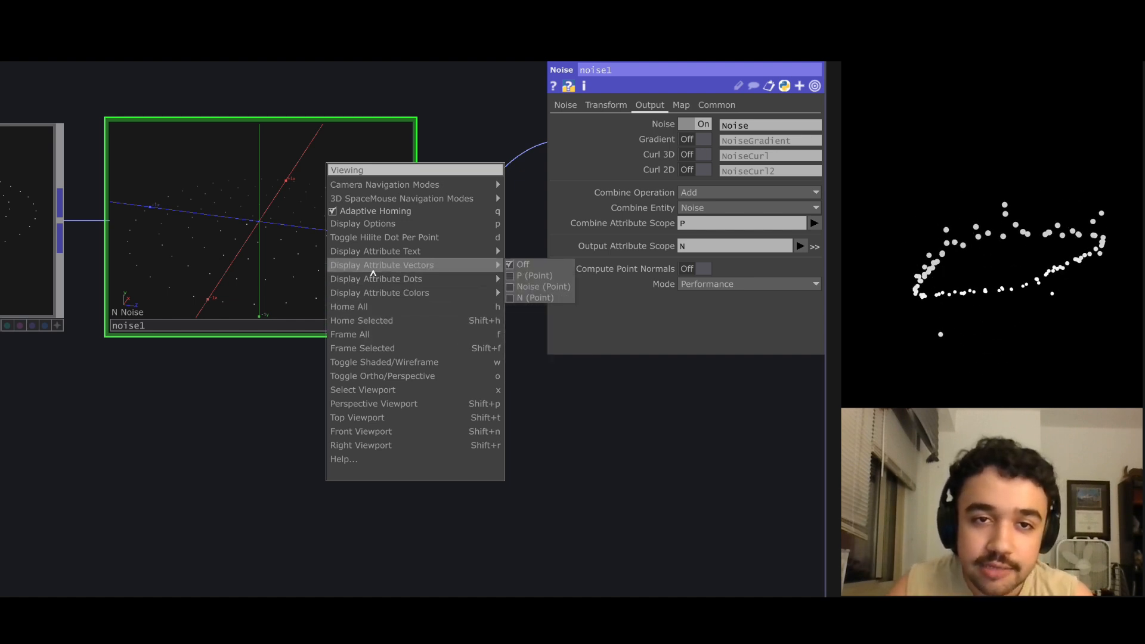
{"action": "left_click", "coordinate": [288, 371]}
{"action": "right_click", "coordinate": [322, 265]}
{"action": "mouse_move", "coordinate": [357, 278]}
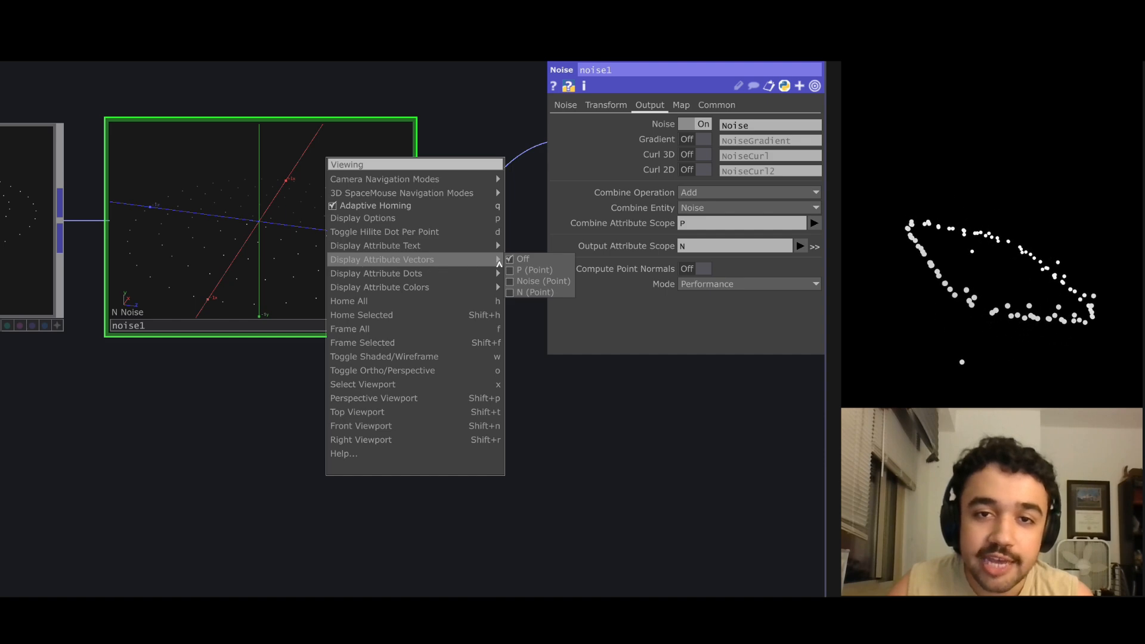
{"action": "left_click", "coordinate": [510, 291]}
{"action": "mouse_move", "coordinate": [298, 267]}
{"action": "left_mouse_down"}
{"action": "mouse_move", "coordinate": [314, 274]}
{"action": "mouse_move", "coordinate": [299, 277]}
{"action": "left_mouse_up"}
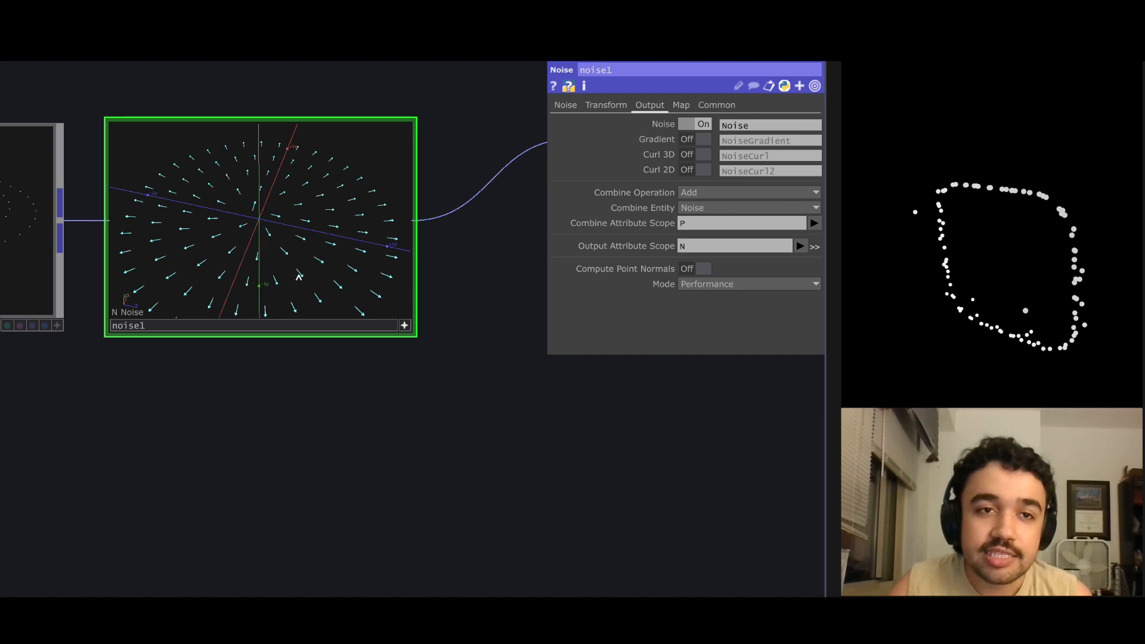
{"action": "scroll", "coordinate": [449, 284], "scroll_direction": "down", "scroll_amount": 3}
{"action": "scroll", "coordinate": [109, 241], "scroll_direction": "up", "scroll_amount": 3}
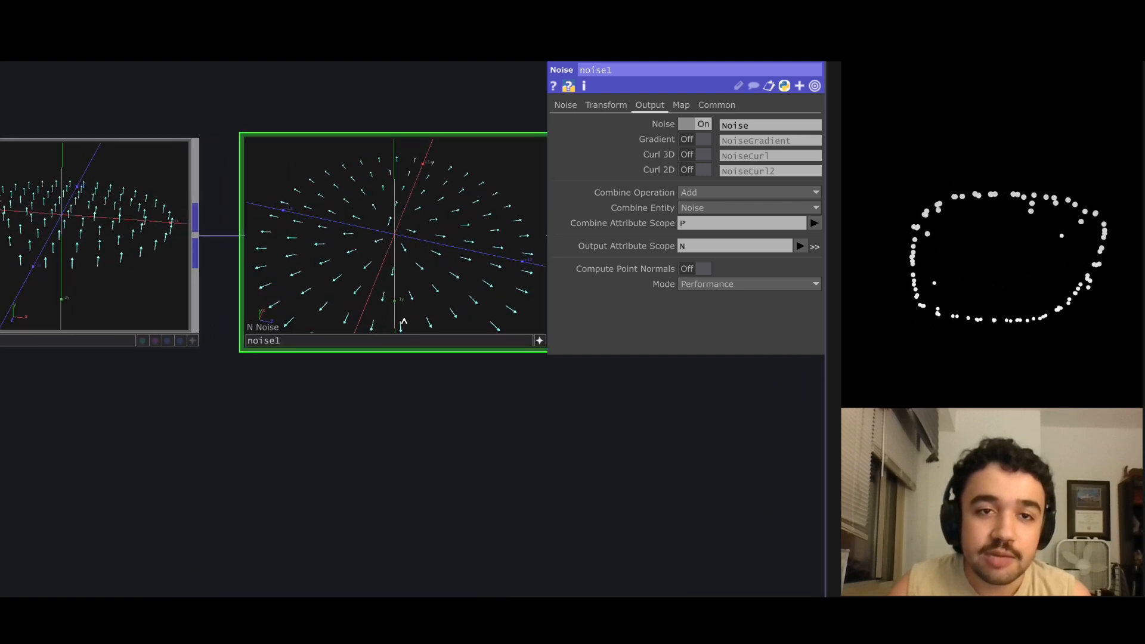
{"action": "left_click_drag", "start_coordinate": [578, 384], "coordinate": [560, 384]}
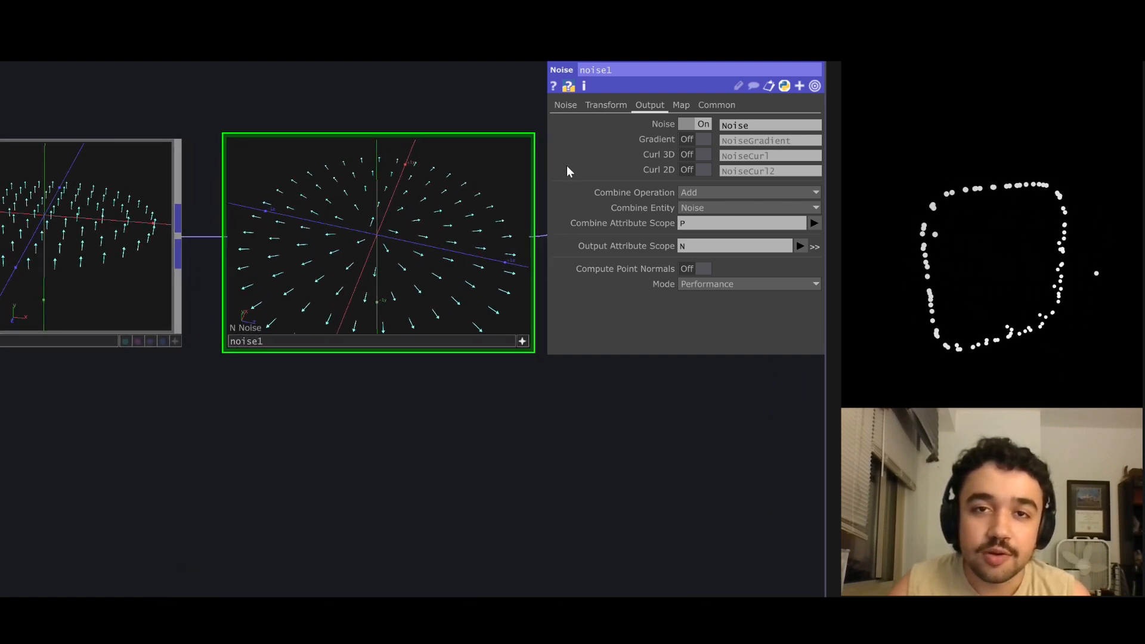
Set the noise1 amplitude to 0.9 and its period to 0.49.
{"action": "left_click", "coordinate": [567, 105]}
{"action": "mouse_move", "coordinate": [668, 280]}
{"action": "middle_mouse_down"}
{"action": "mouse_move", "coordinate": [671, 263]}
{"action": "mouse_move", "coordinate": [670, 277]}
{"action": "middle_mouse_up"}
{"action": "left_click_drag", "start_coordinate": [750, 190], "coordinate": [744, 194]}
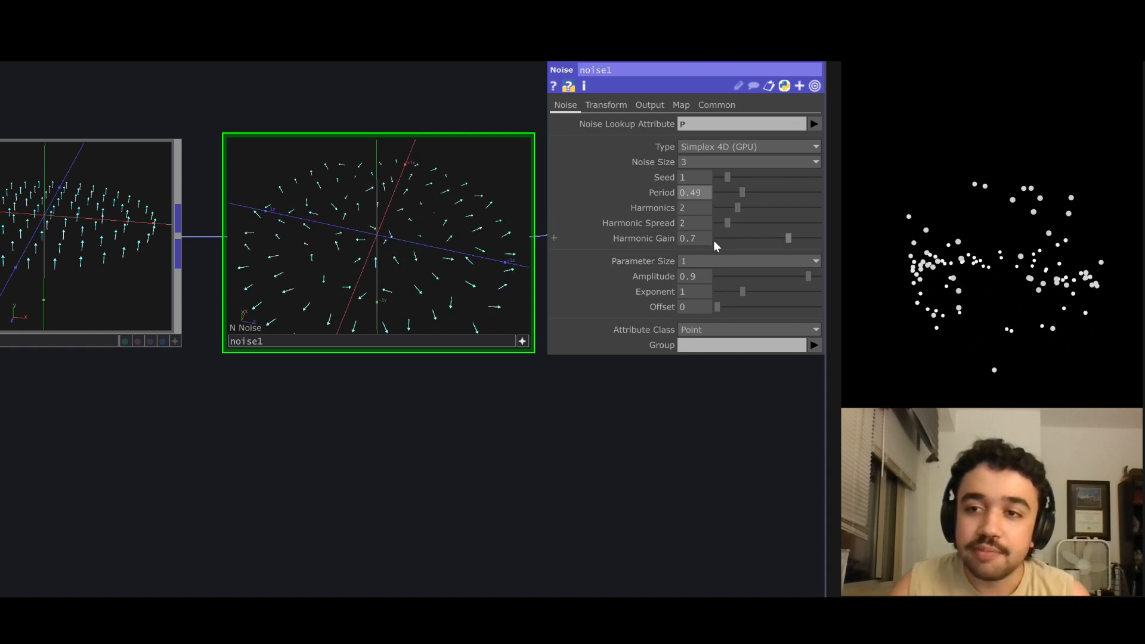
Insert a Trail operator between ray1 and the render component.
{"action": "scroll", "coordinate": [743, 454], "scroll_direction": "down", "scroll_amount": 4}
{"action": "left_click_drag", "start_coordinate": [596, 420], "coordinate": [63, 328]}
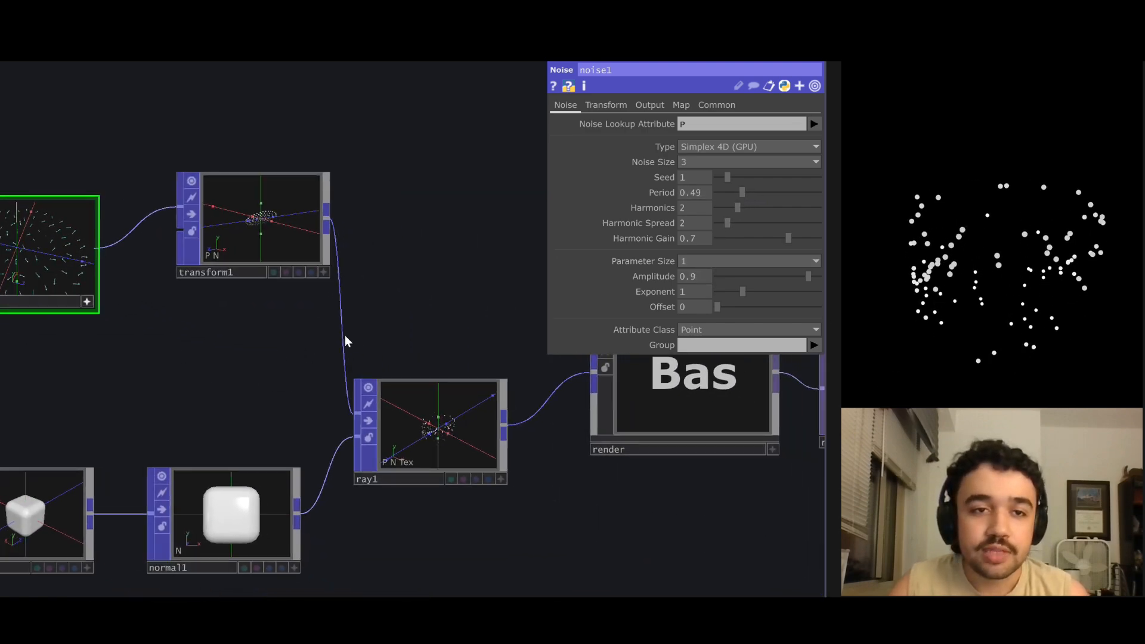
{"action": "right_click", "coordinate": [482, 420]}
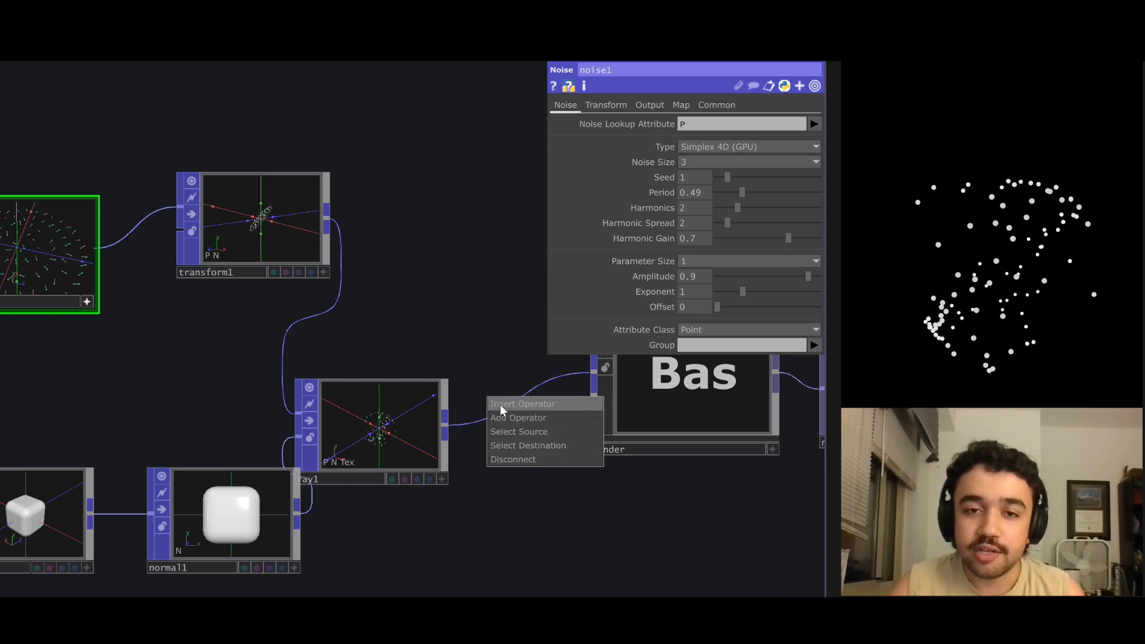
{"action": "left_click", "coordinate": [500, 404]}
{"action": "left_click", "coordinate": [525, 253]}
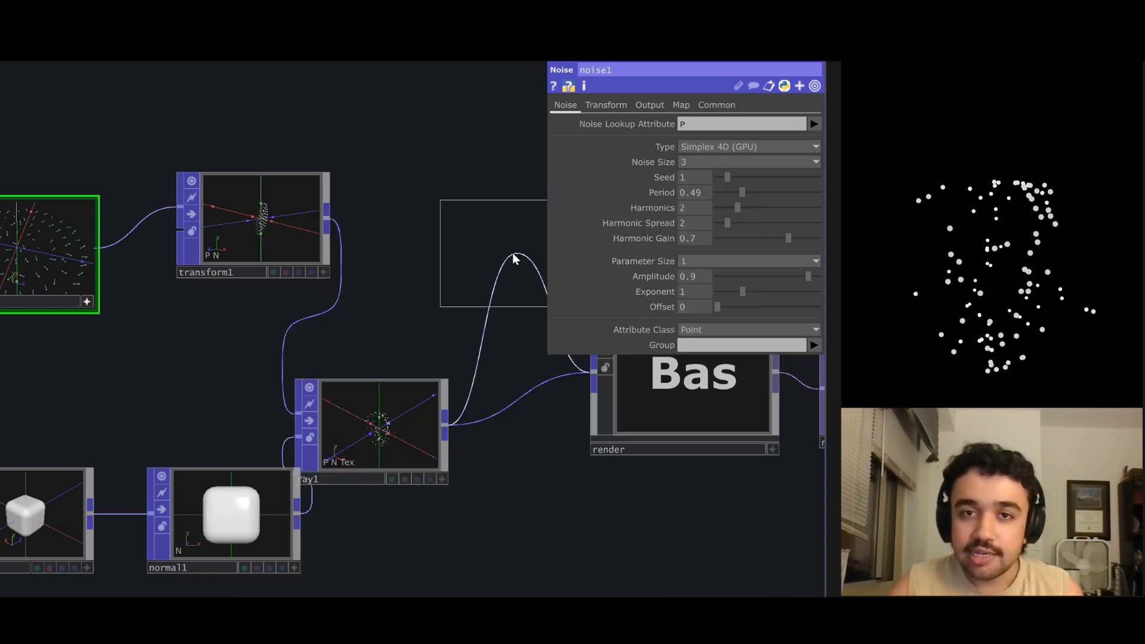
{"action": "left_click", "coordinate": [514, 253]}
{"action": "left_click_drag", "start_coordinate": [520, 374], "coordinate": [423, 447]}
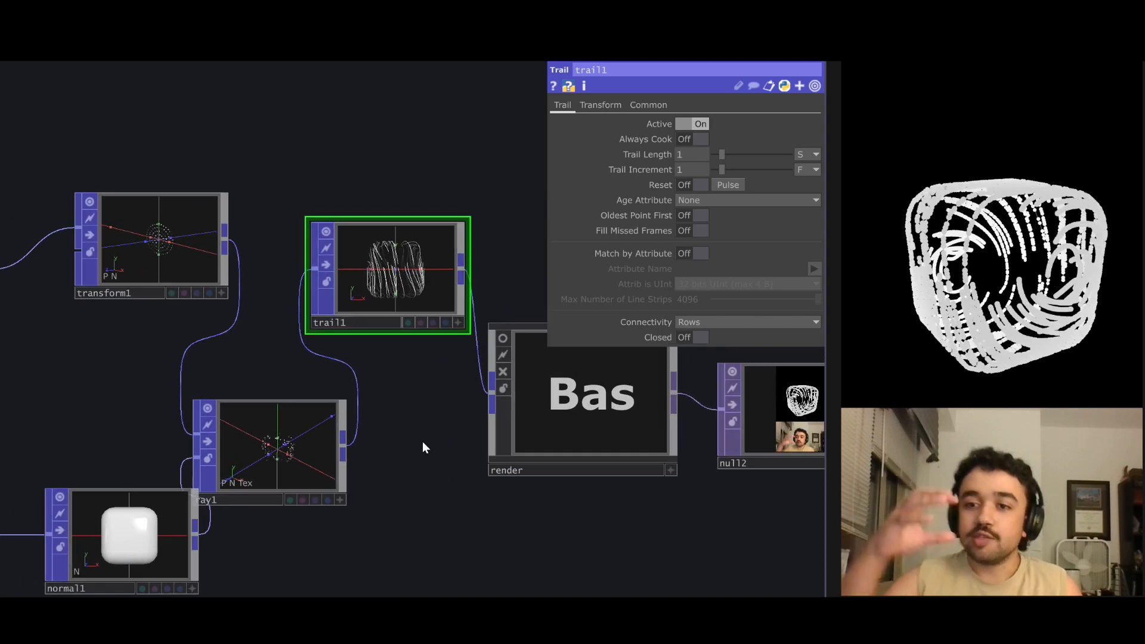
Make the trail1 viewer active and examine the trails from another angle.
{"action": "scroll", "coordinate": [423, 442], "scroll_direction": "down", "scroll_amount": 3}
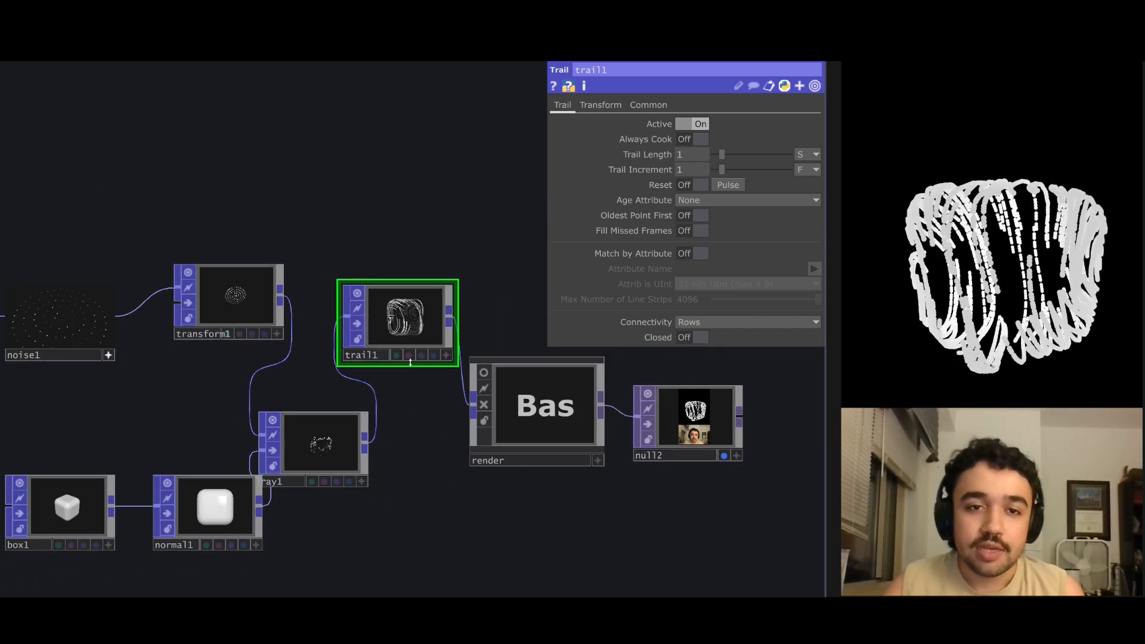
{"action": "scroll", "coordinate": [406, 311], "scroll_direction": "up", "scroll_amount": 4}
{"action": "scroll", "coordinate": [406, 309], "scroll_direction": "up", "scroll_amount": 3}
{"action": "left_click", "coordinate": [521, 442]}
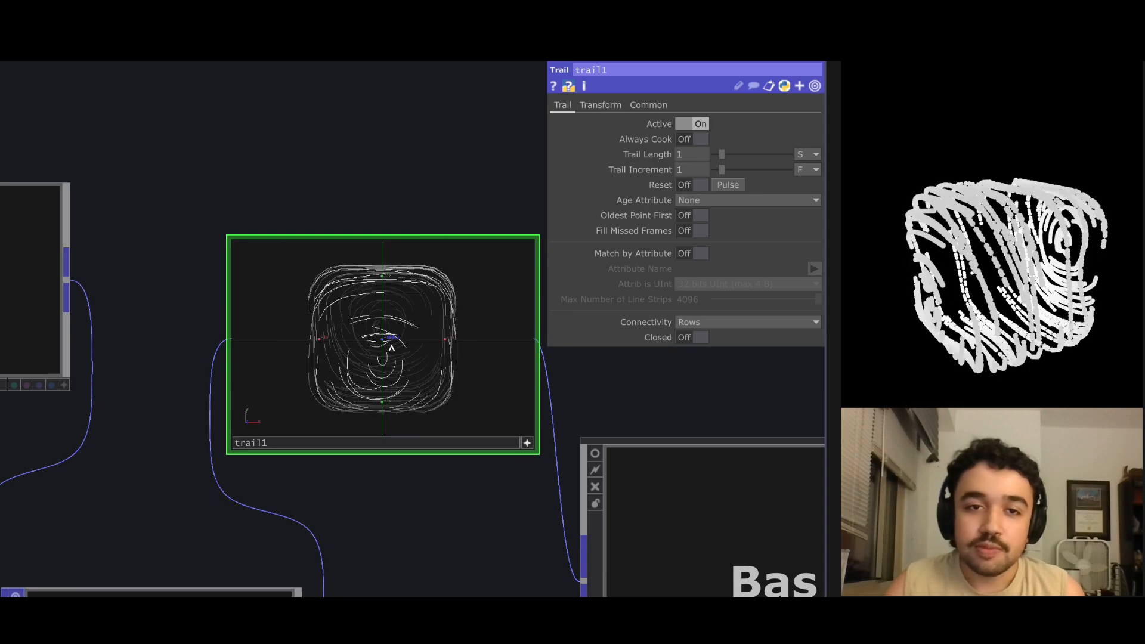
{"action": "left_click_drag", "start_coordinate": [391, 335], "coordinate": [507, 391]}
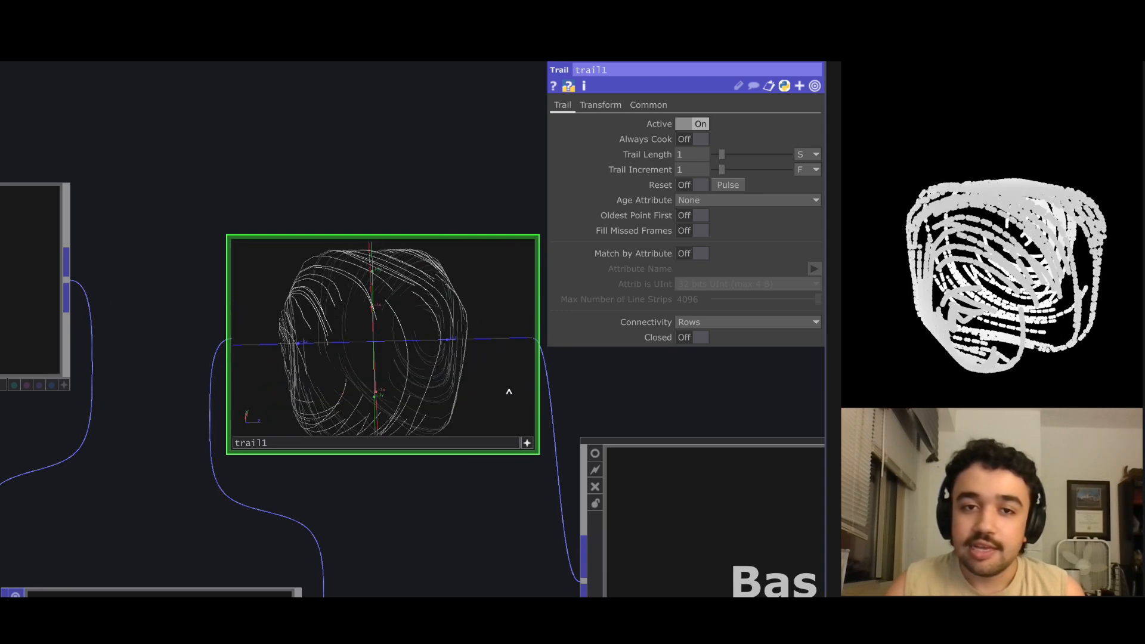
{"action": "scroll", "coordinate": [649, 401], "scroll_direction": "down", "scroll_amount": 2}
{"action": "scroll", "coordinate": [649, 401], "scroll_direction": "down", "scroll_amount": 3}
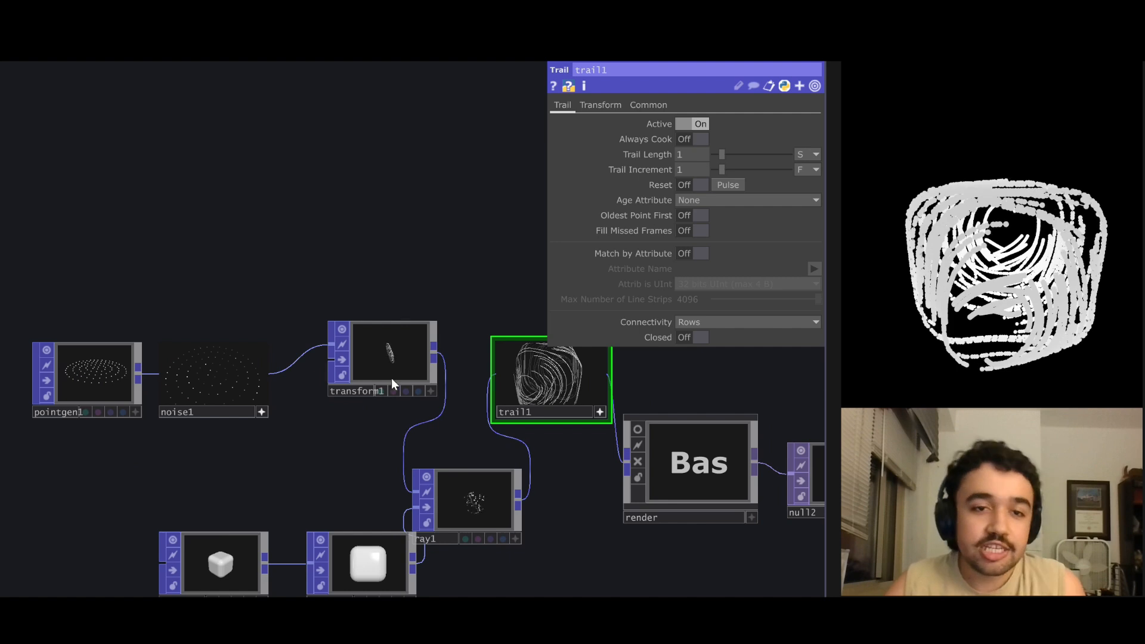
Animate the Translate 4D parameter of noise1 with the expression absTime.seconds*0.1.
{"action": "left_click", "coordinate": [249, 395]}
{"action": "left_click", "coordinate": [609, 104]}
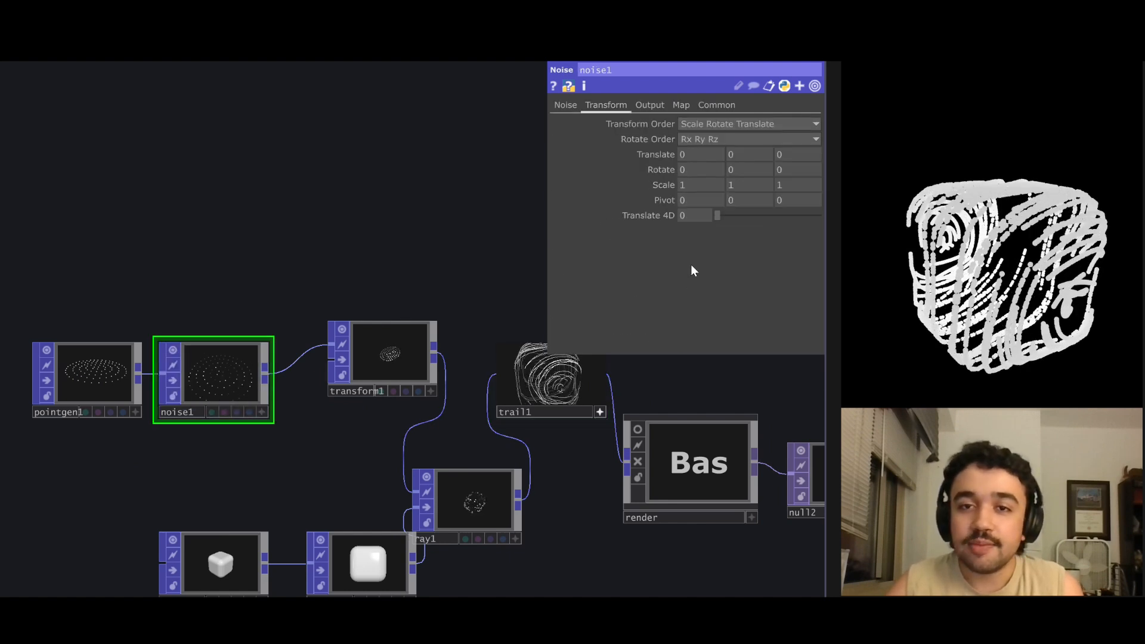
{"action": "left_click", "coordinate": [684, 216]}
{"action": "type", "text": "absT"}
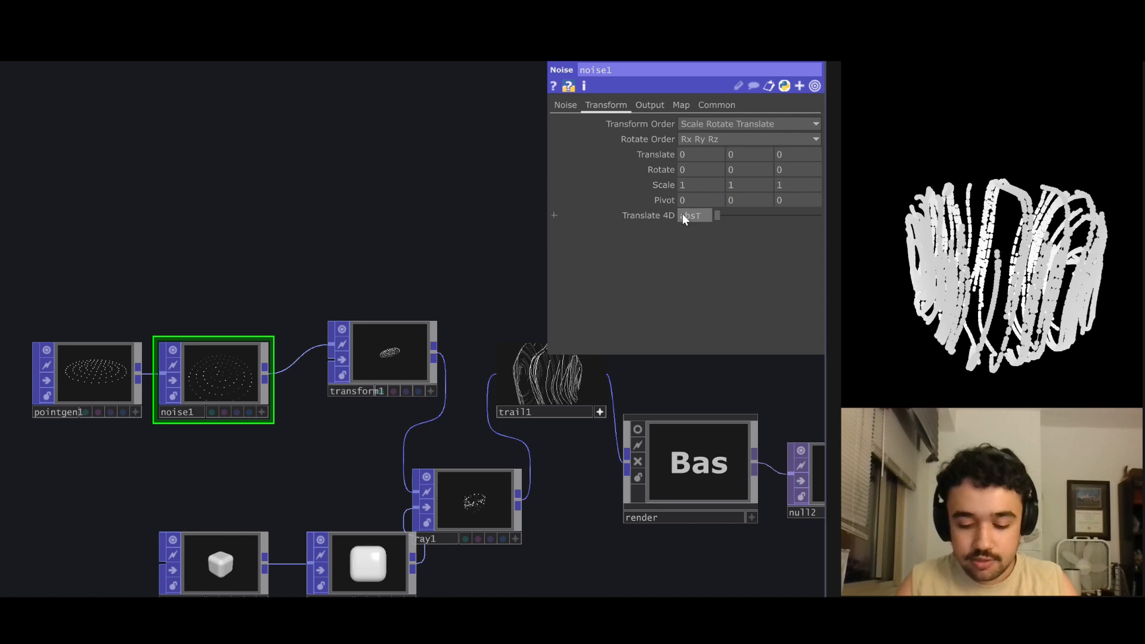
{"action": "type", "text": "ime.second"}
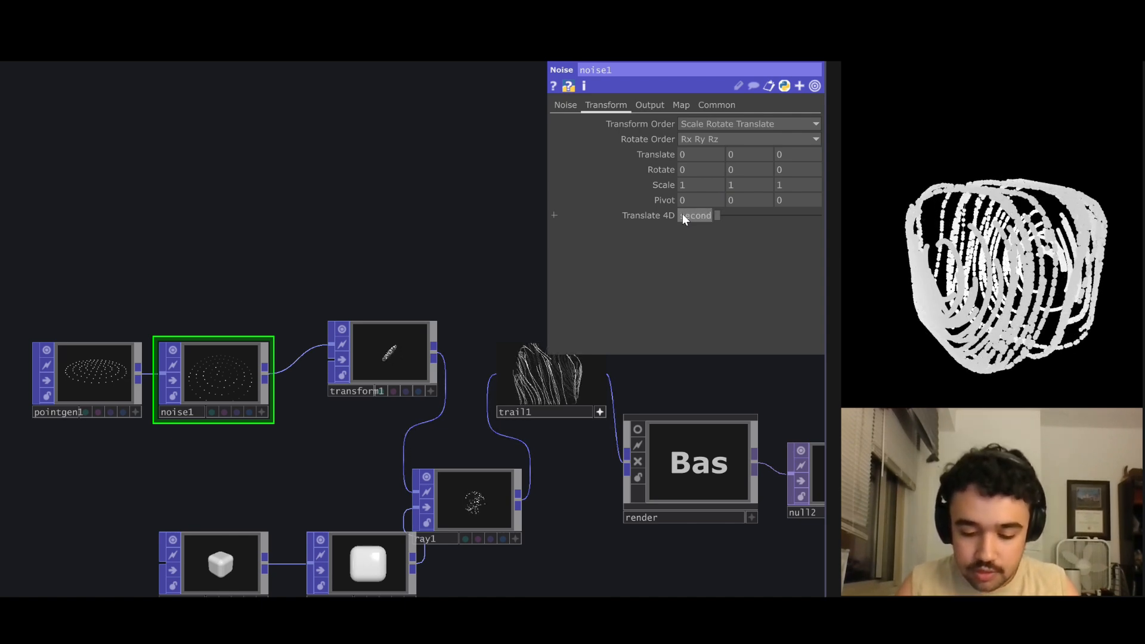
{"action": "key", "text": "Return"}
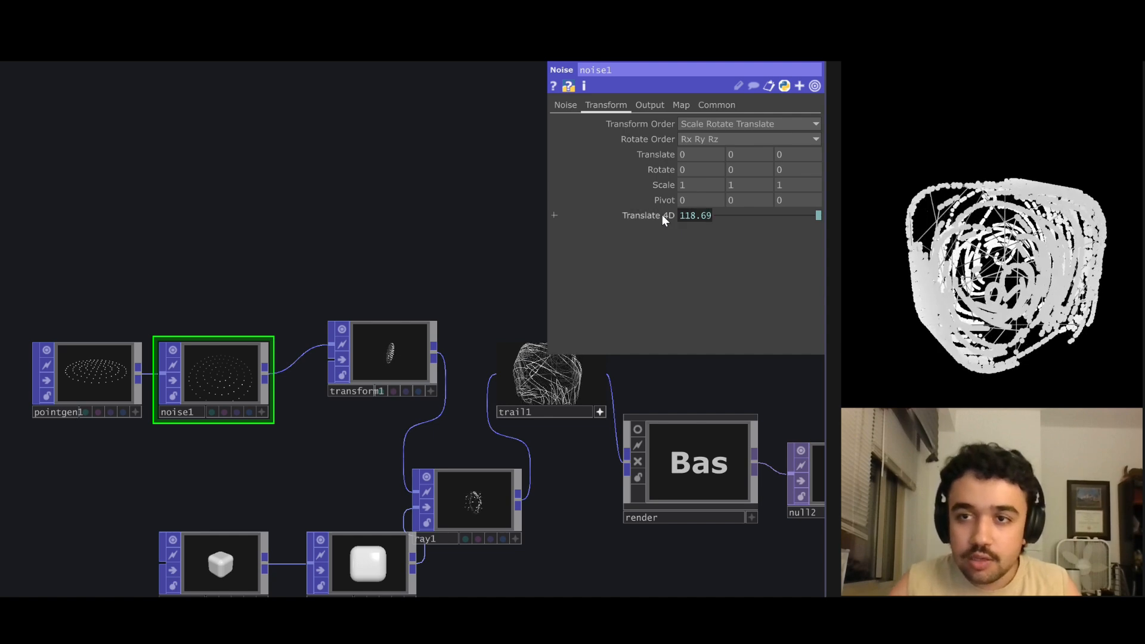
Change the Translate 4D expression of noise1 to absTime.seconds*0.5.
{"action": "scroll", "coordinate": [410, 217], "scroll_direction": "down", "scroll_amount": 3}
{"action": "scroll", "coordinate": [360, 266], "scroll_direction": "up", "scroll_amount": 5}
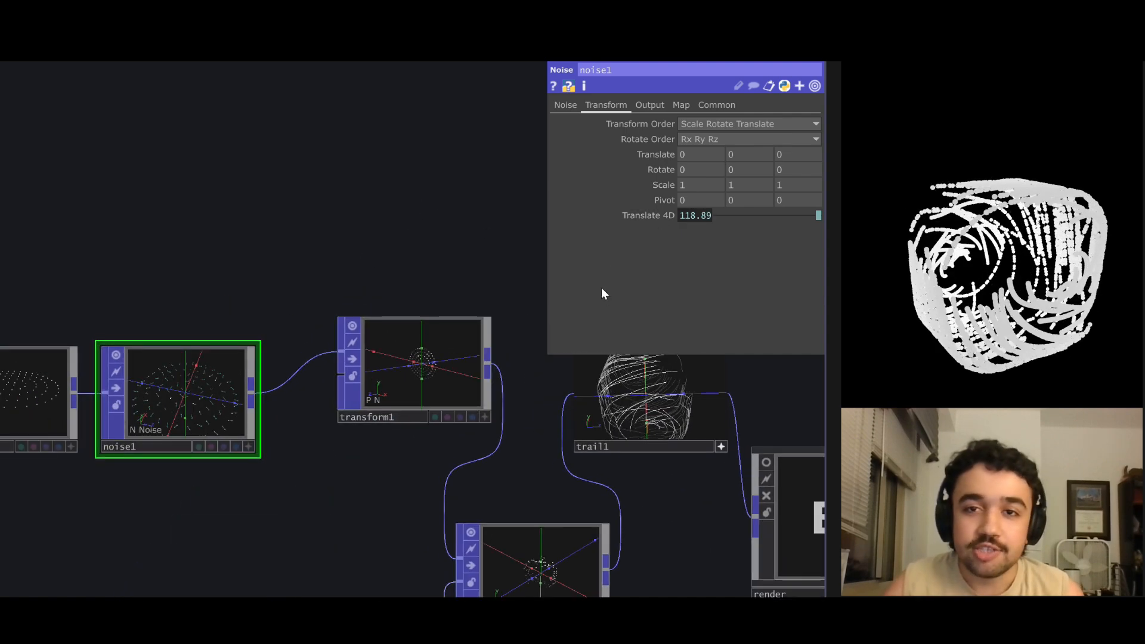
{"action": "left_click", "coordinate": [648, 217]}
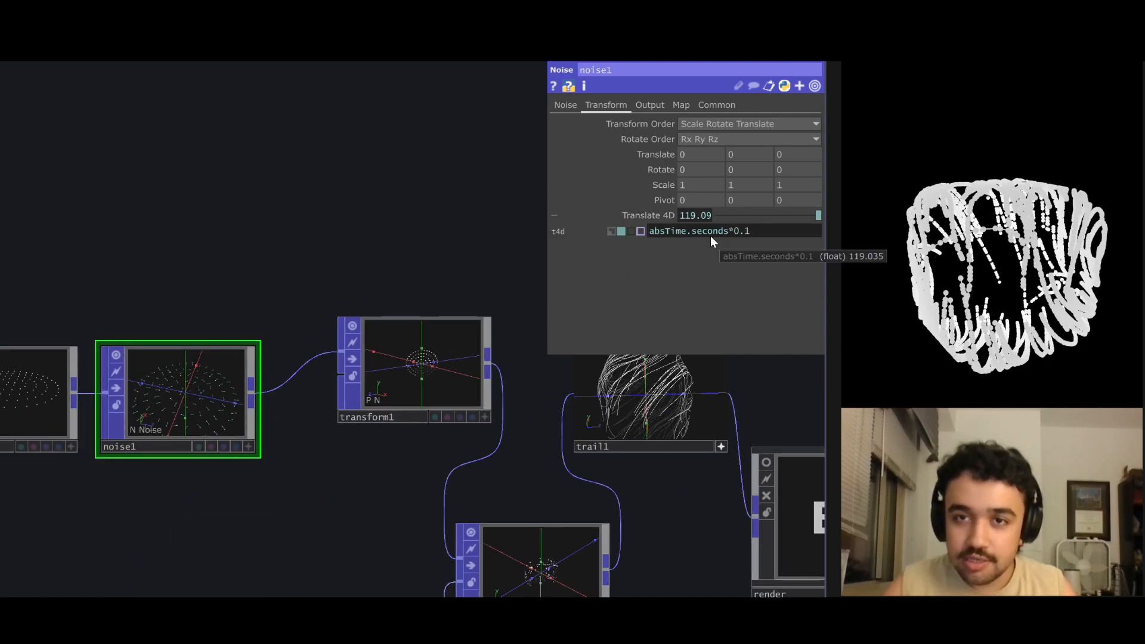
{"action": "left_click", "coordinate": [766, 234]}
{"action": "key", "text": "BackSpace"}
{"action": "type", "text": "5"}
{"action": "key", "text": "Return"}
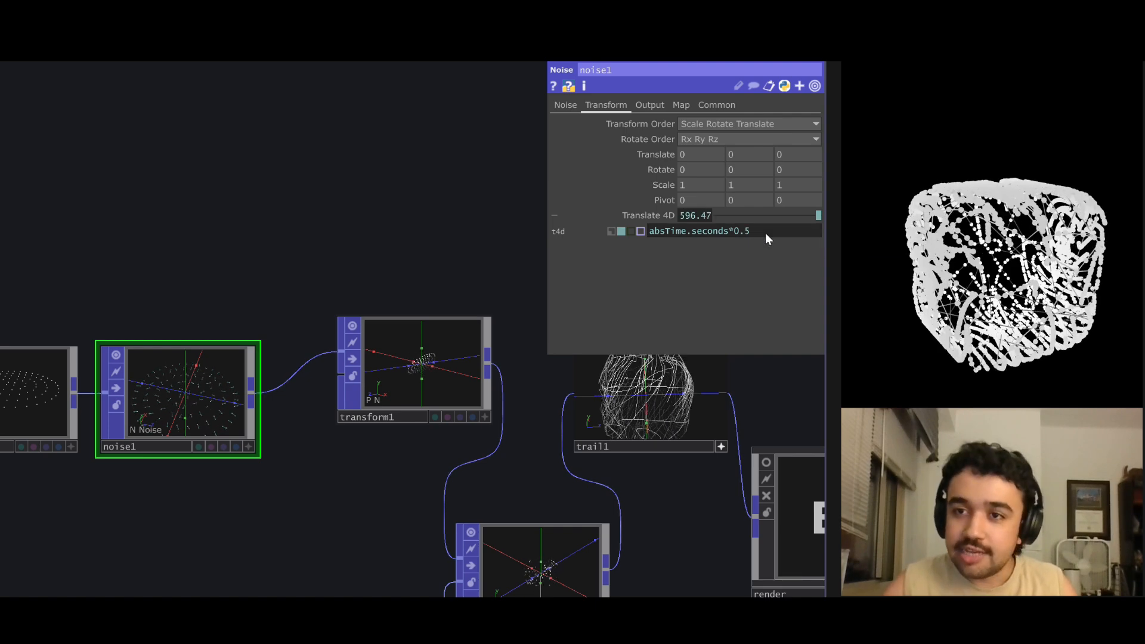
{"action": "scroll", "coordinate": [378, 225], "scroll_direction": "down", "scroll_amount": 3}
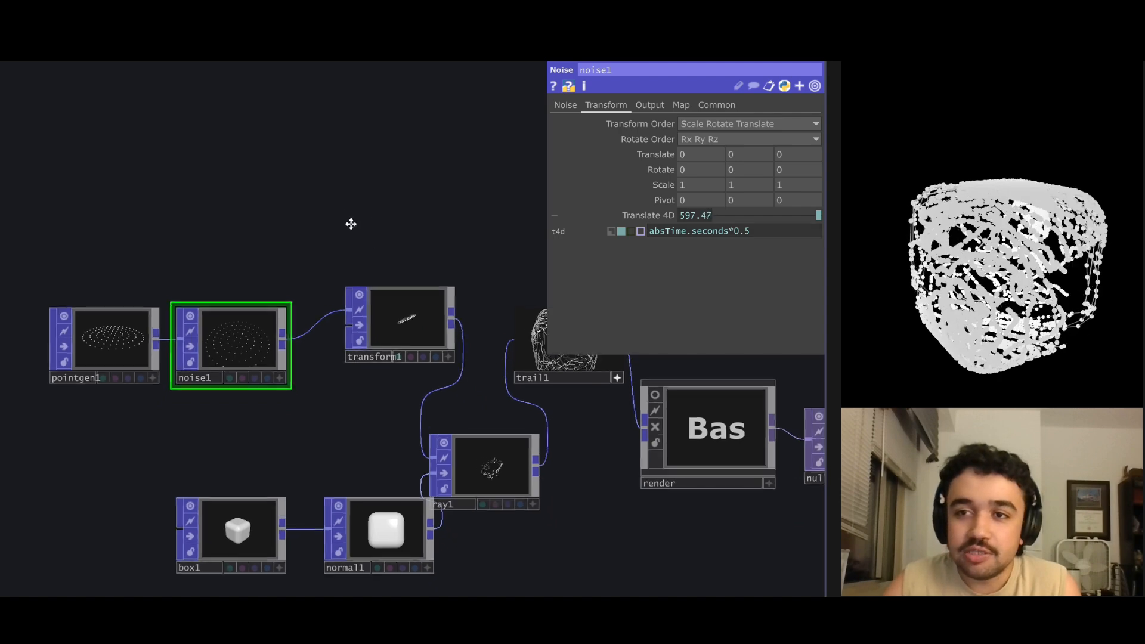
{"action": "left_click_drag", "start_coordinate": [351, 224], "coordinate": [378, 215]}
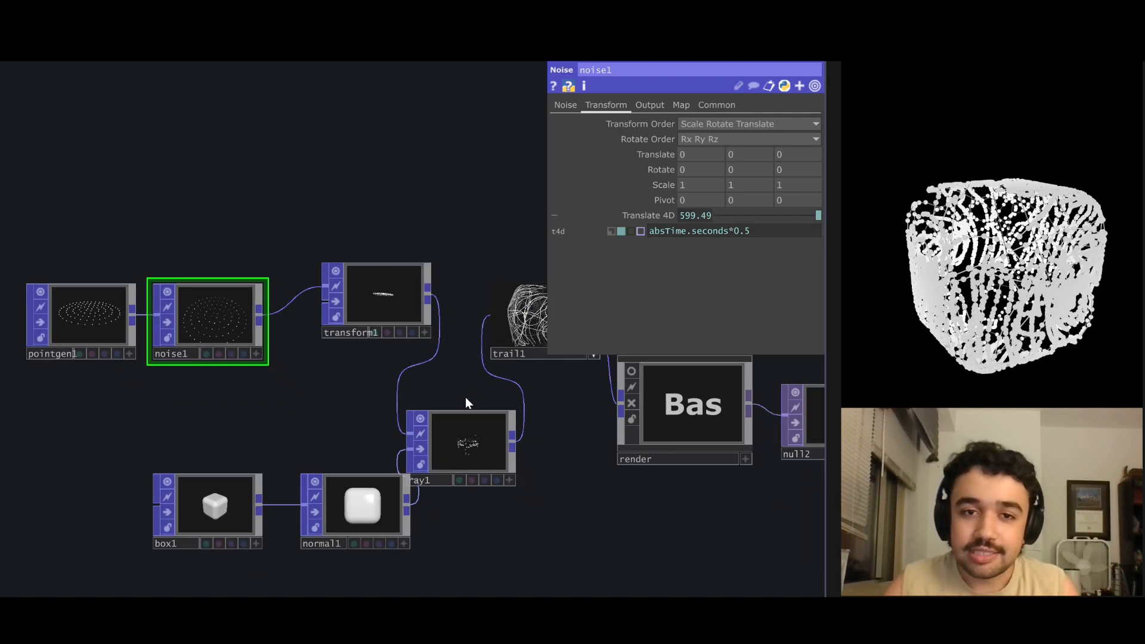
{"action": "left_click_drag", "start_coordinate": [466, 400], "coordinate": [439, 395]}
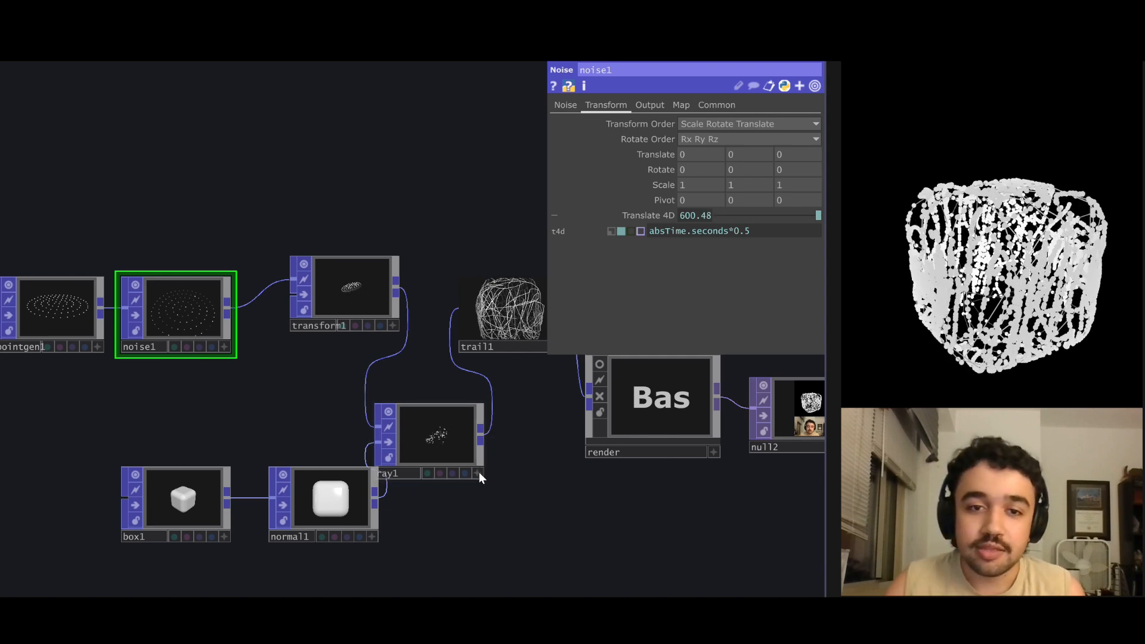
{"action": "left_click_drag", "start_coordinate": [502, 464], "coordinate": [478, 464]}
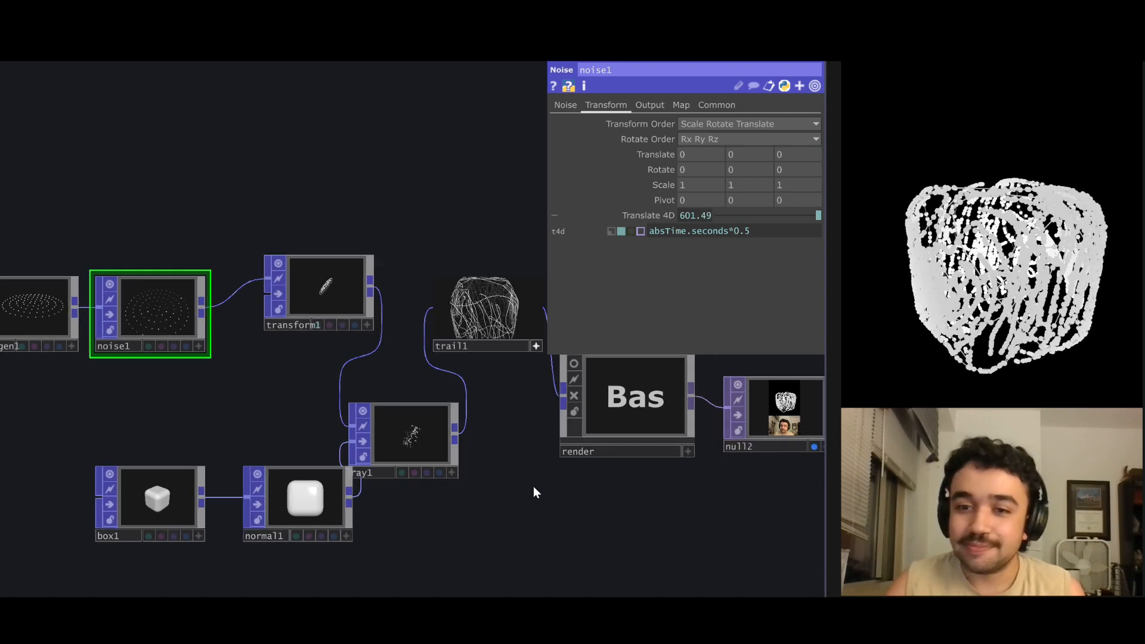